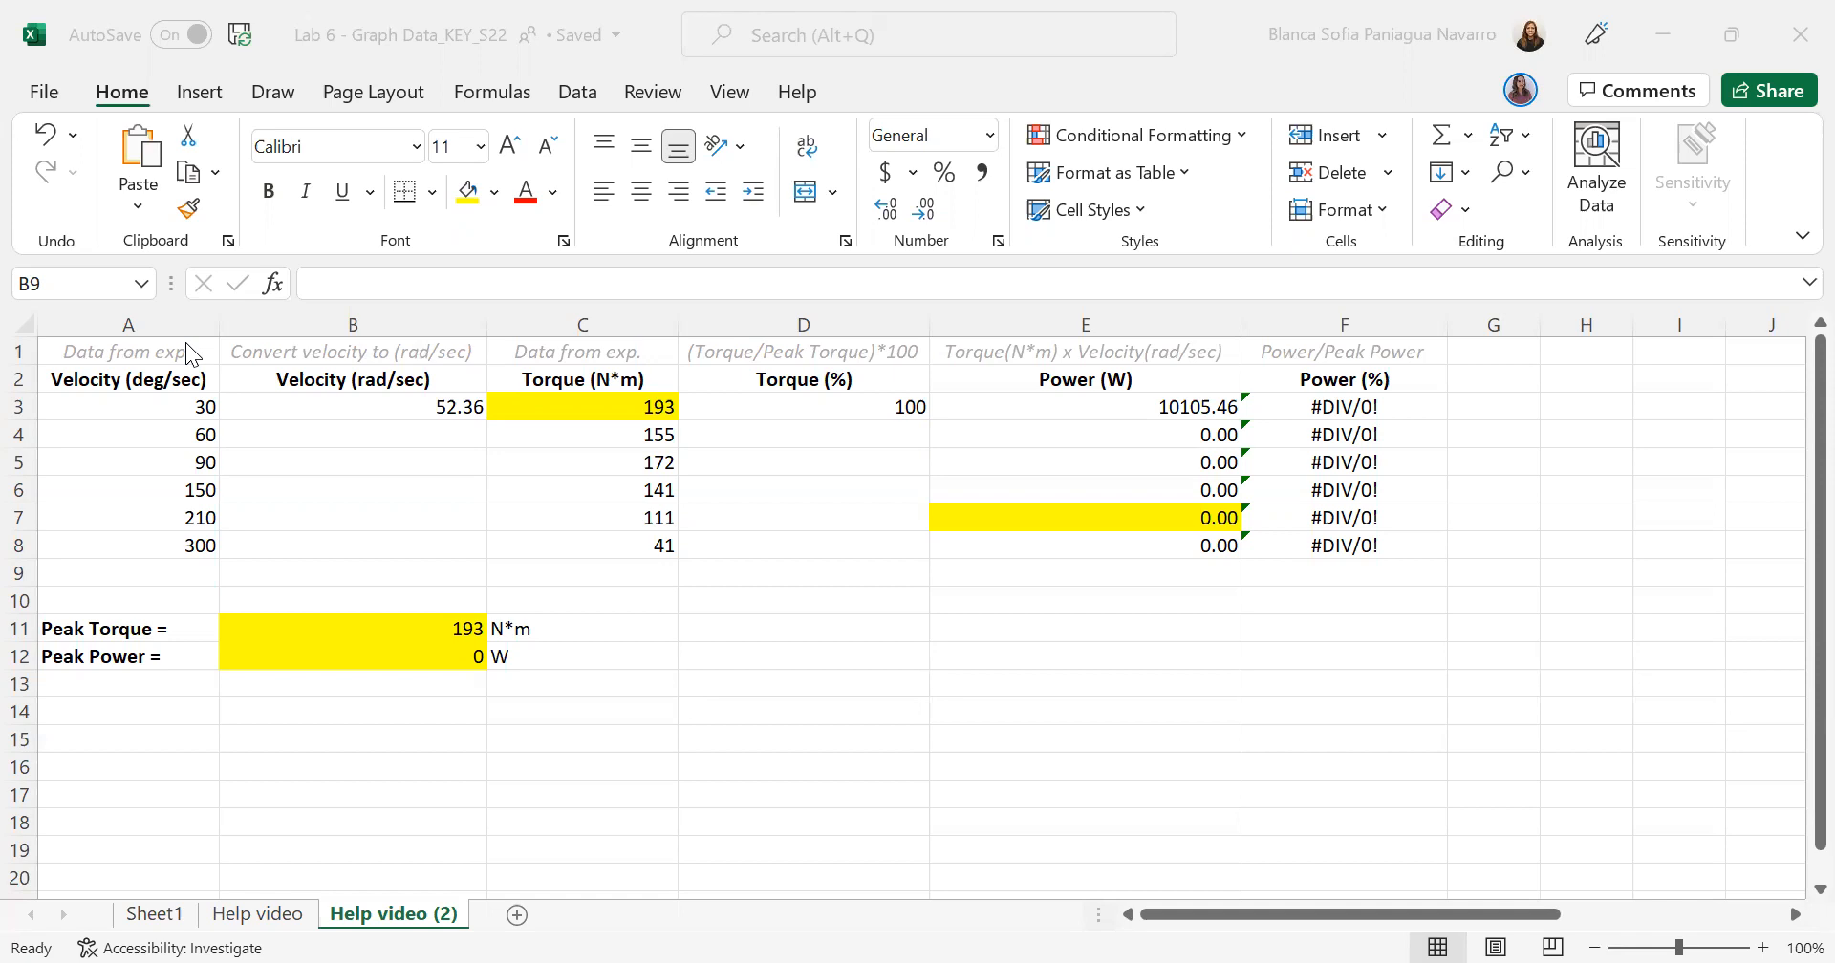
- Review the experimental velocity values in A3:A8 and the torque values in C3:C8
{"action": "left_click", "coordinate": [140, 411]}
{"action": "key", "text": "Down"}
{"action": "key", "text": "Down"}
{"action": "key", "text": "Down"}
{"action": "key", "text": "Down"}
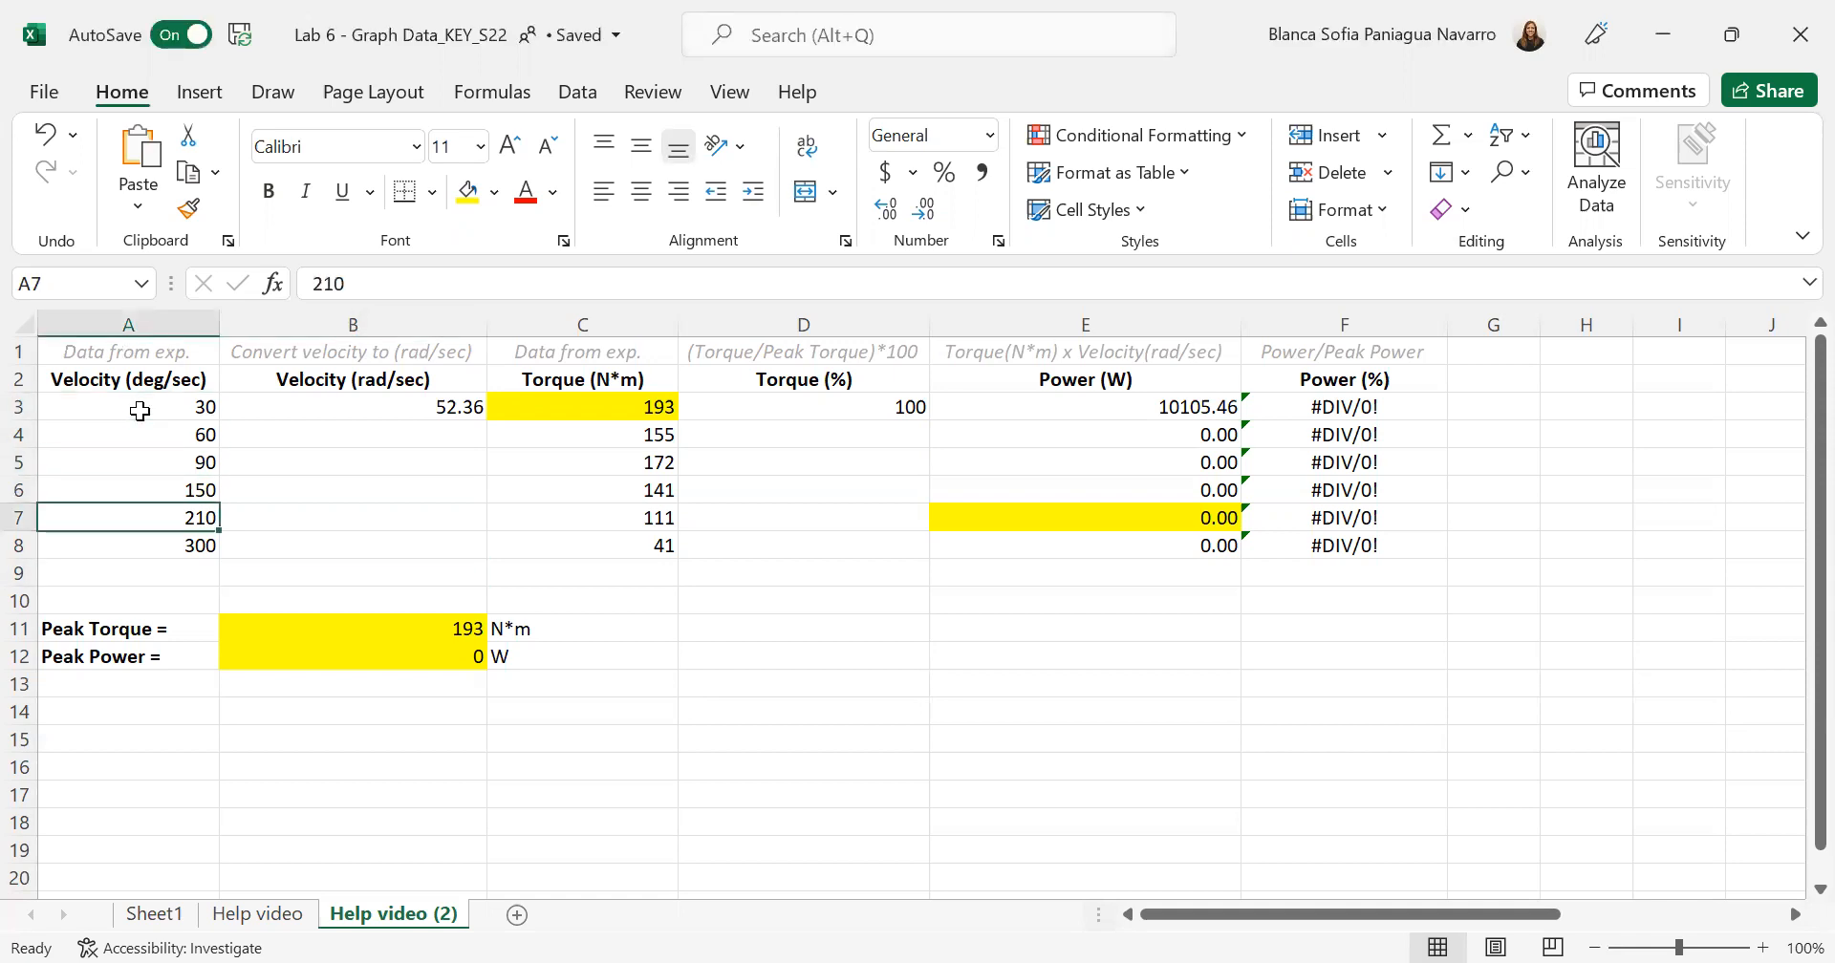
{"action": "key", "text": "Down"}
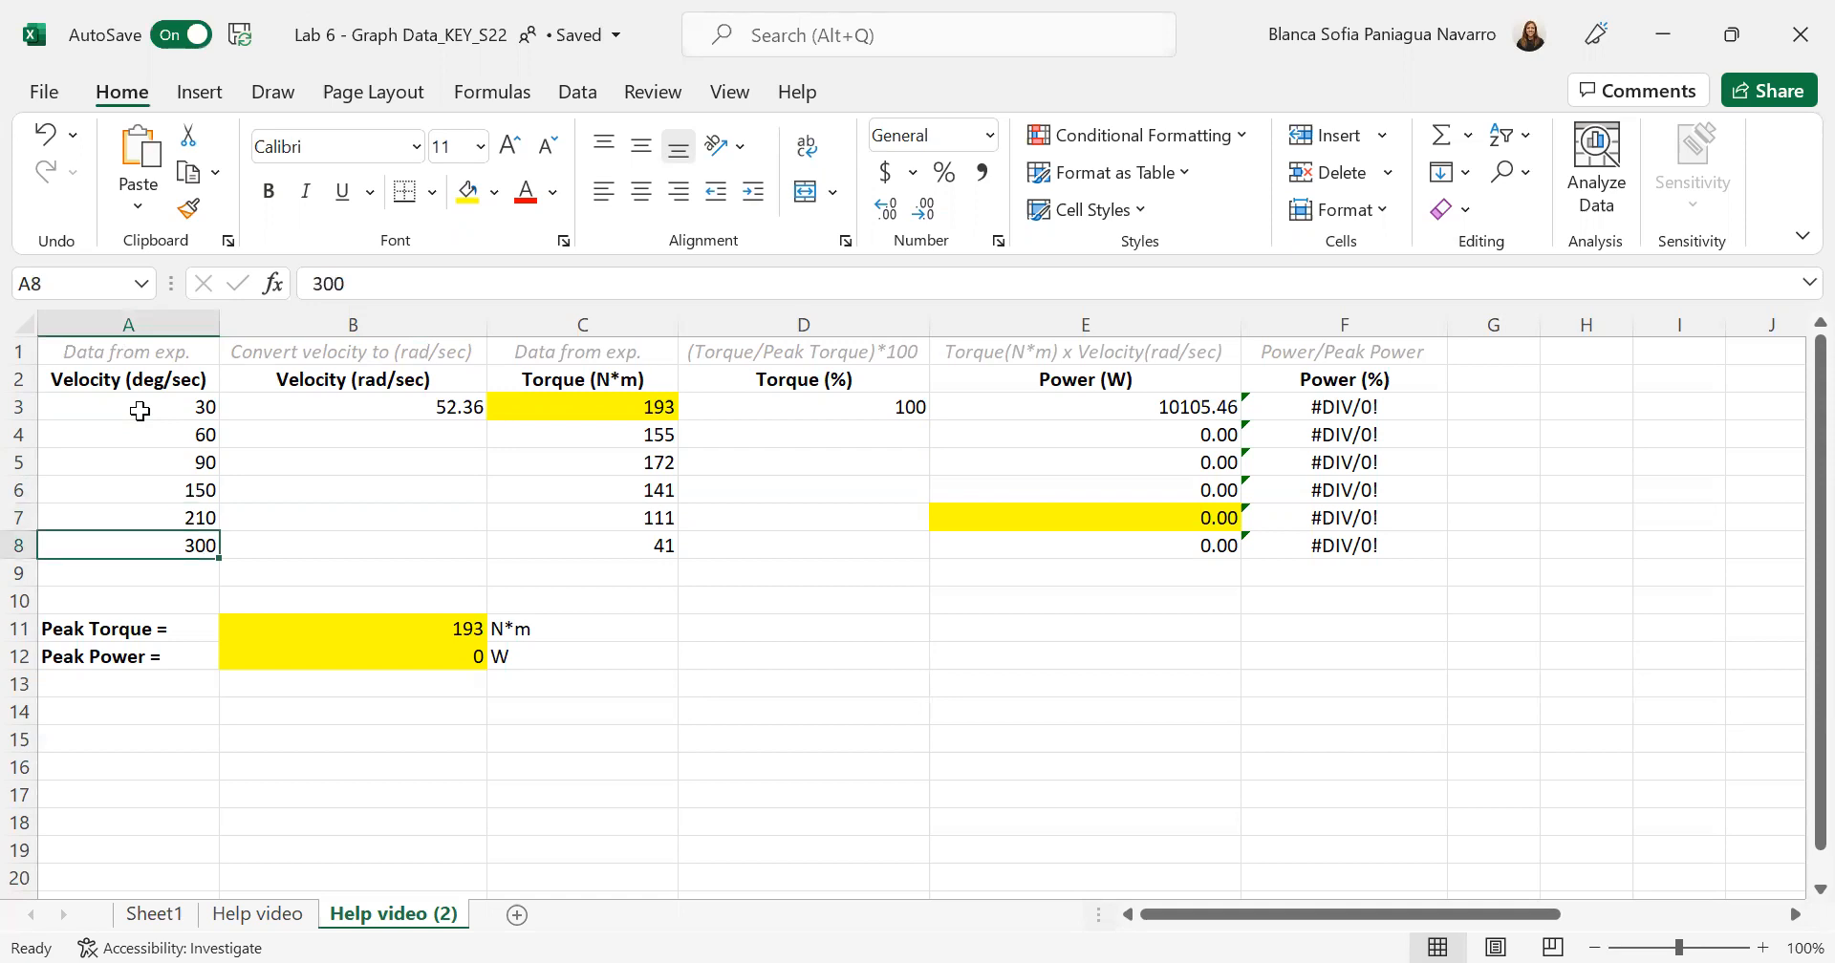
{"action": "left_click", "coordinate": [600, 414]}
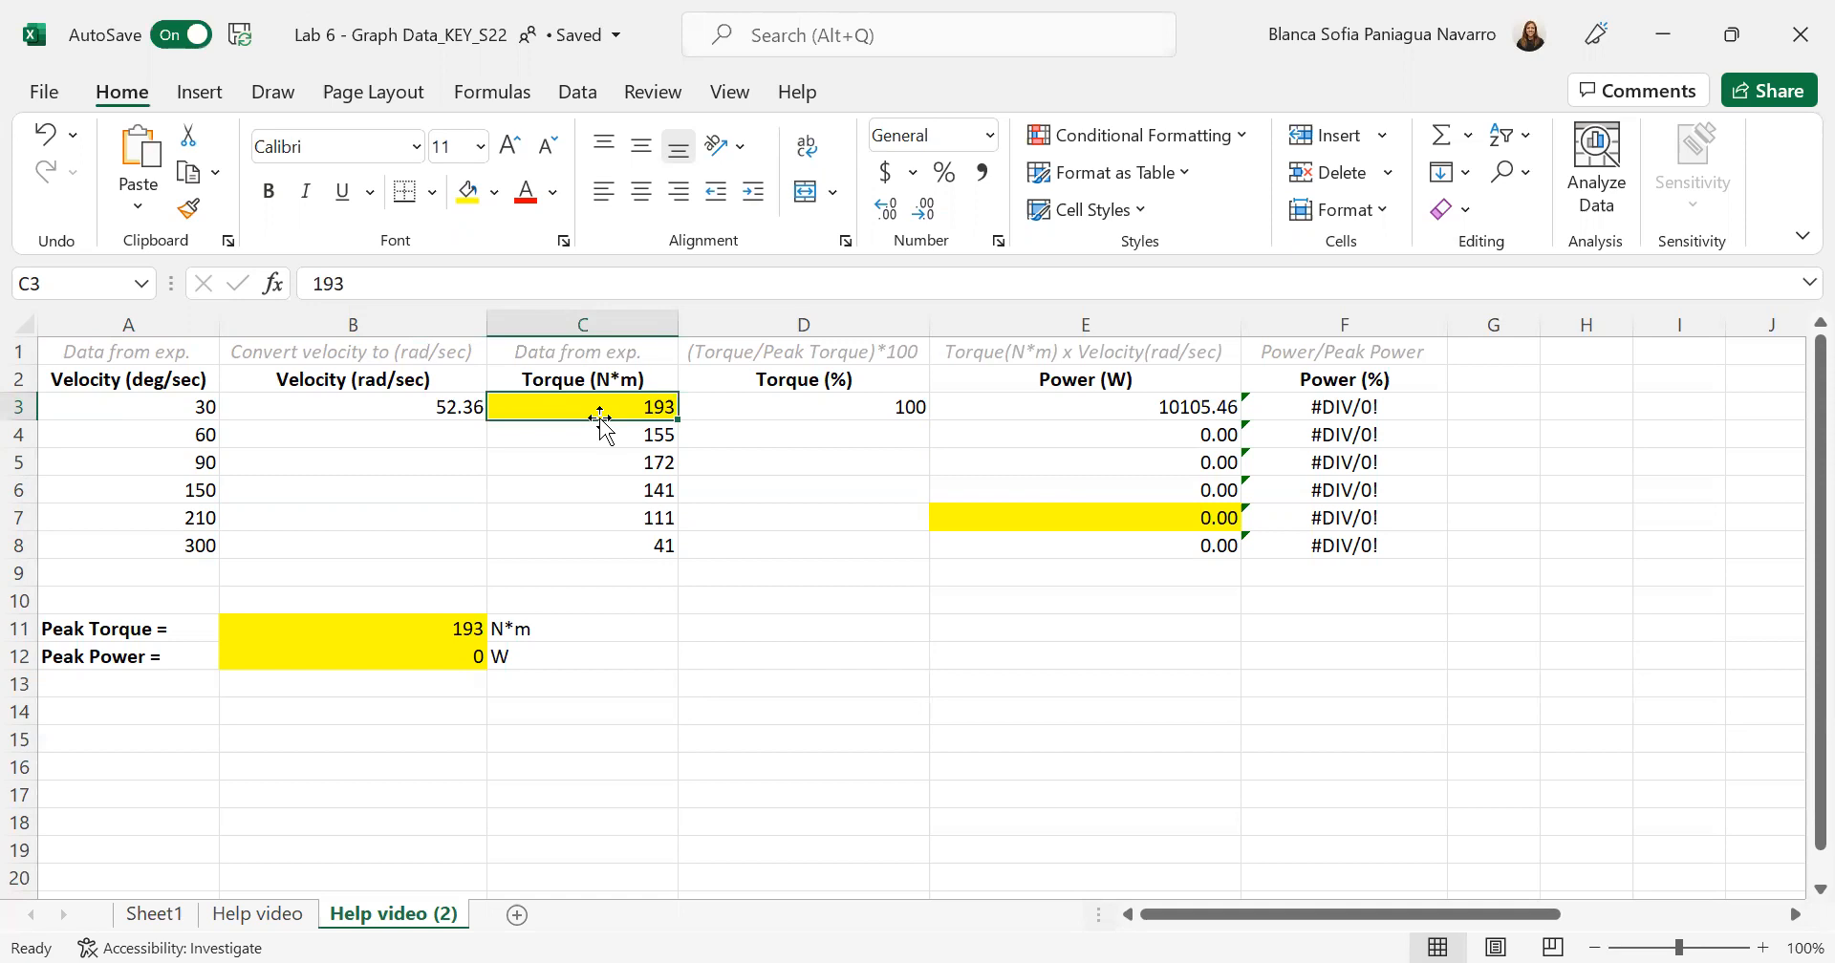
{"action": "key", "text": "Return"}
{"action": "key", "text": "Return"}
{"action": "key", "text": "Return"}
{"action": "key", "text": "Return"}
{"action": "key", "text": "Return"}
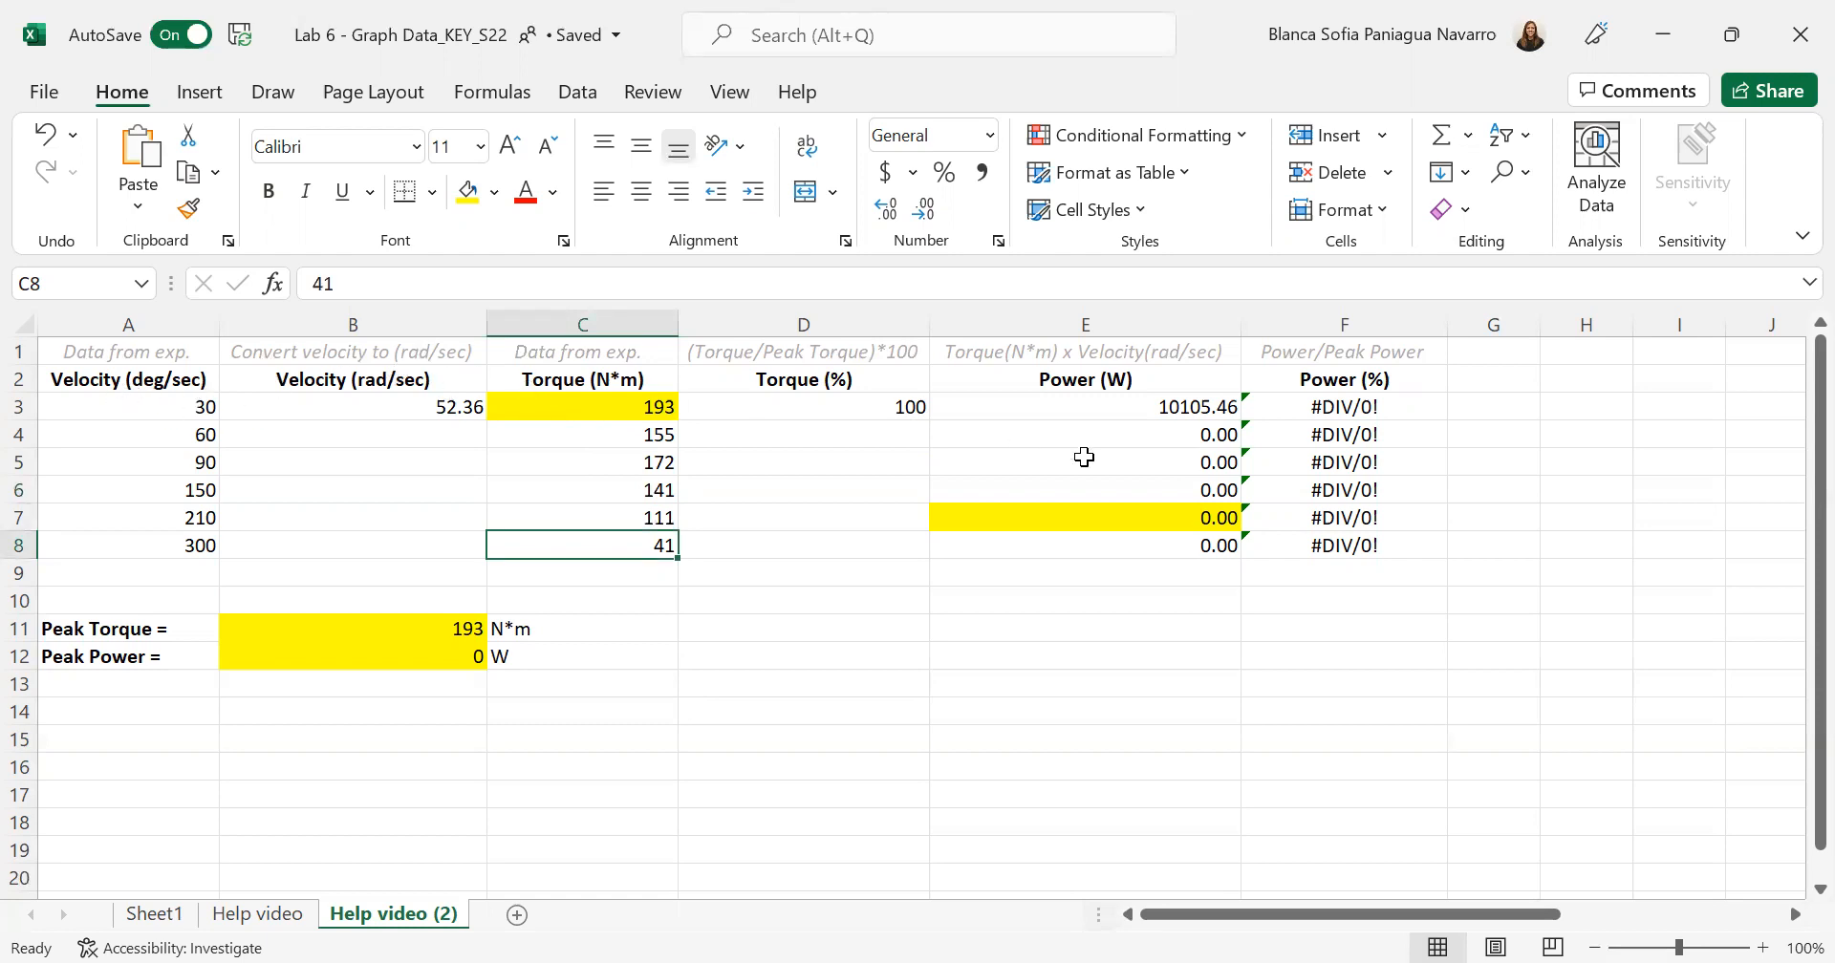
- Examine the Power (W) column, the Velocity (deg/sec) column and the Velocity (rad/sec) column
{"action": "left_click", "coordinate": [1076, 381]}
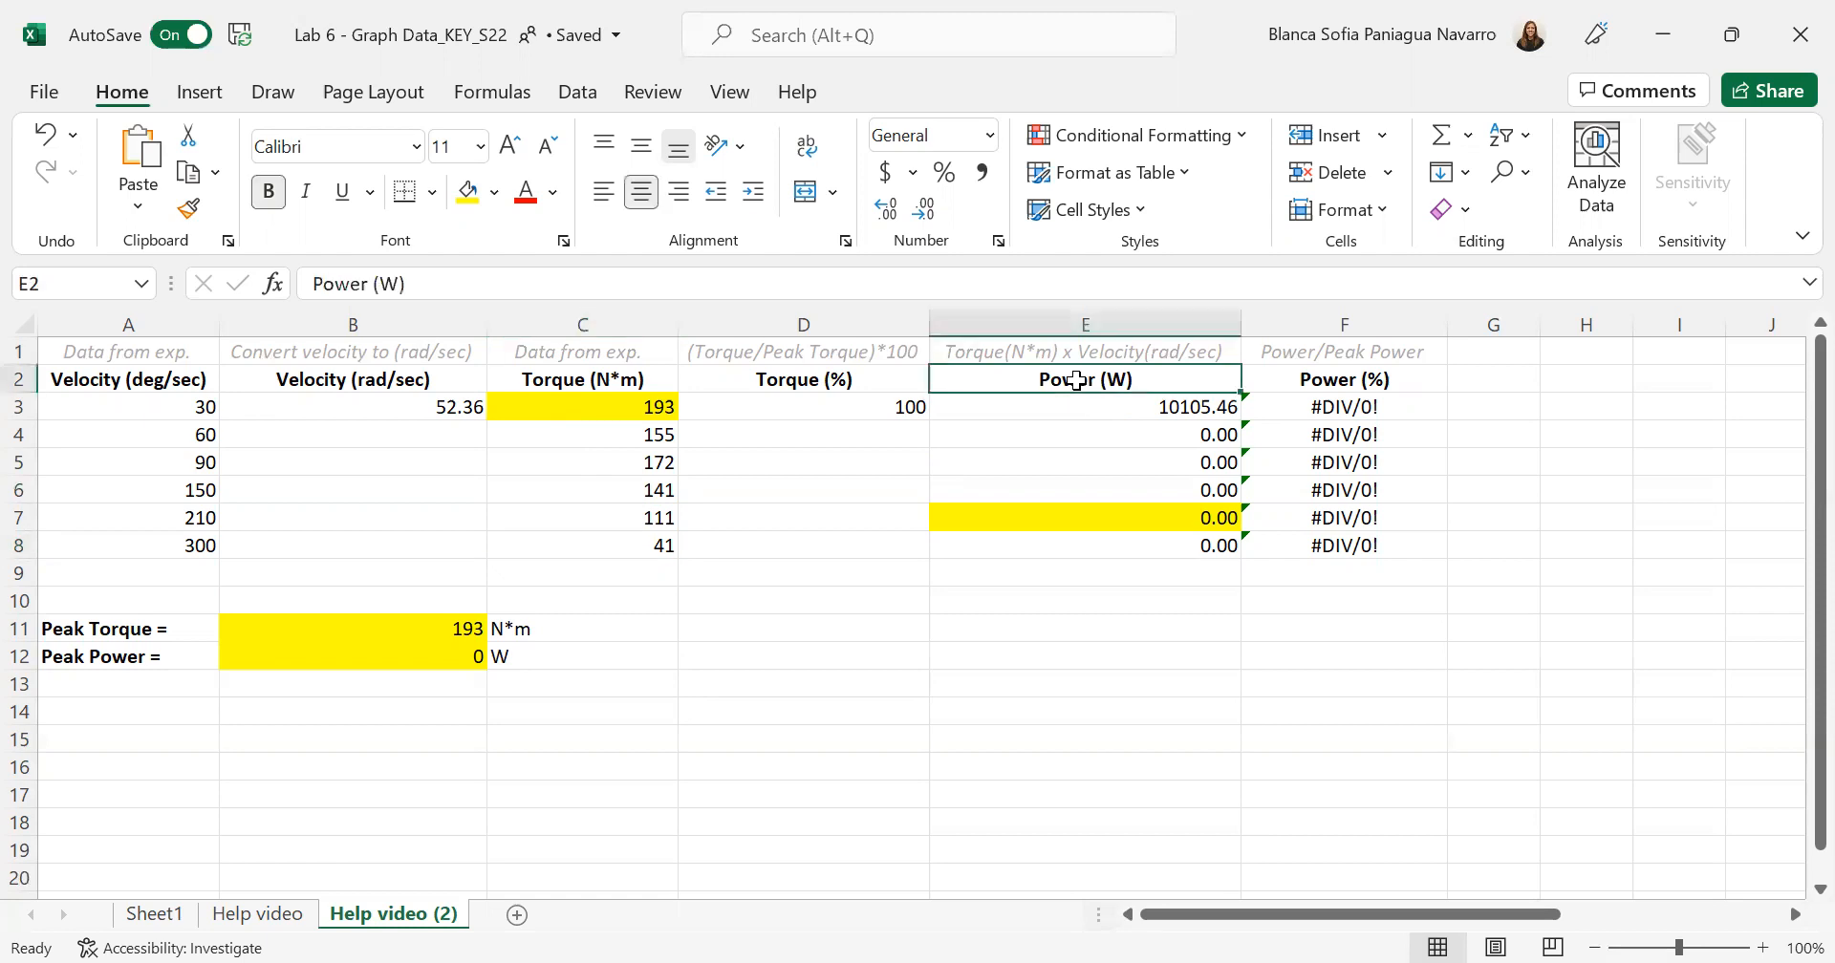
{"action": "left_click", "coordinate": [1094, 316]}
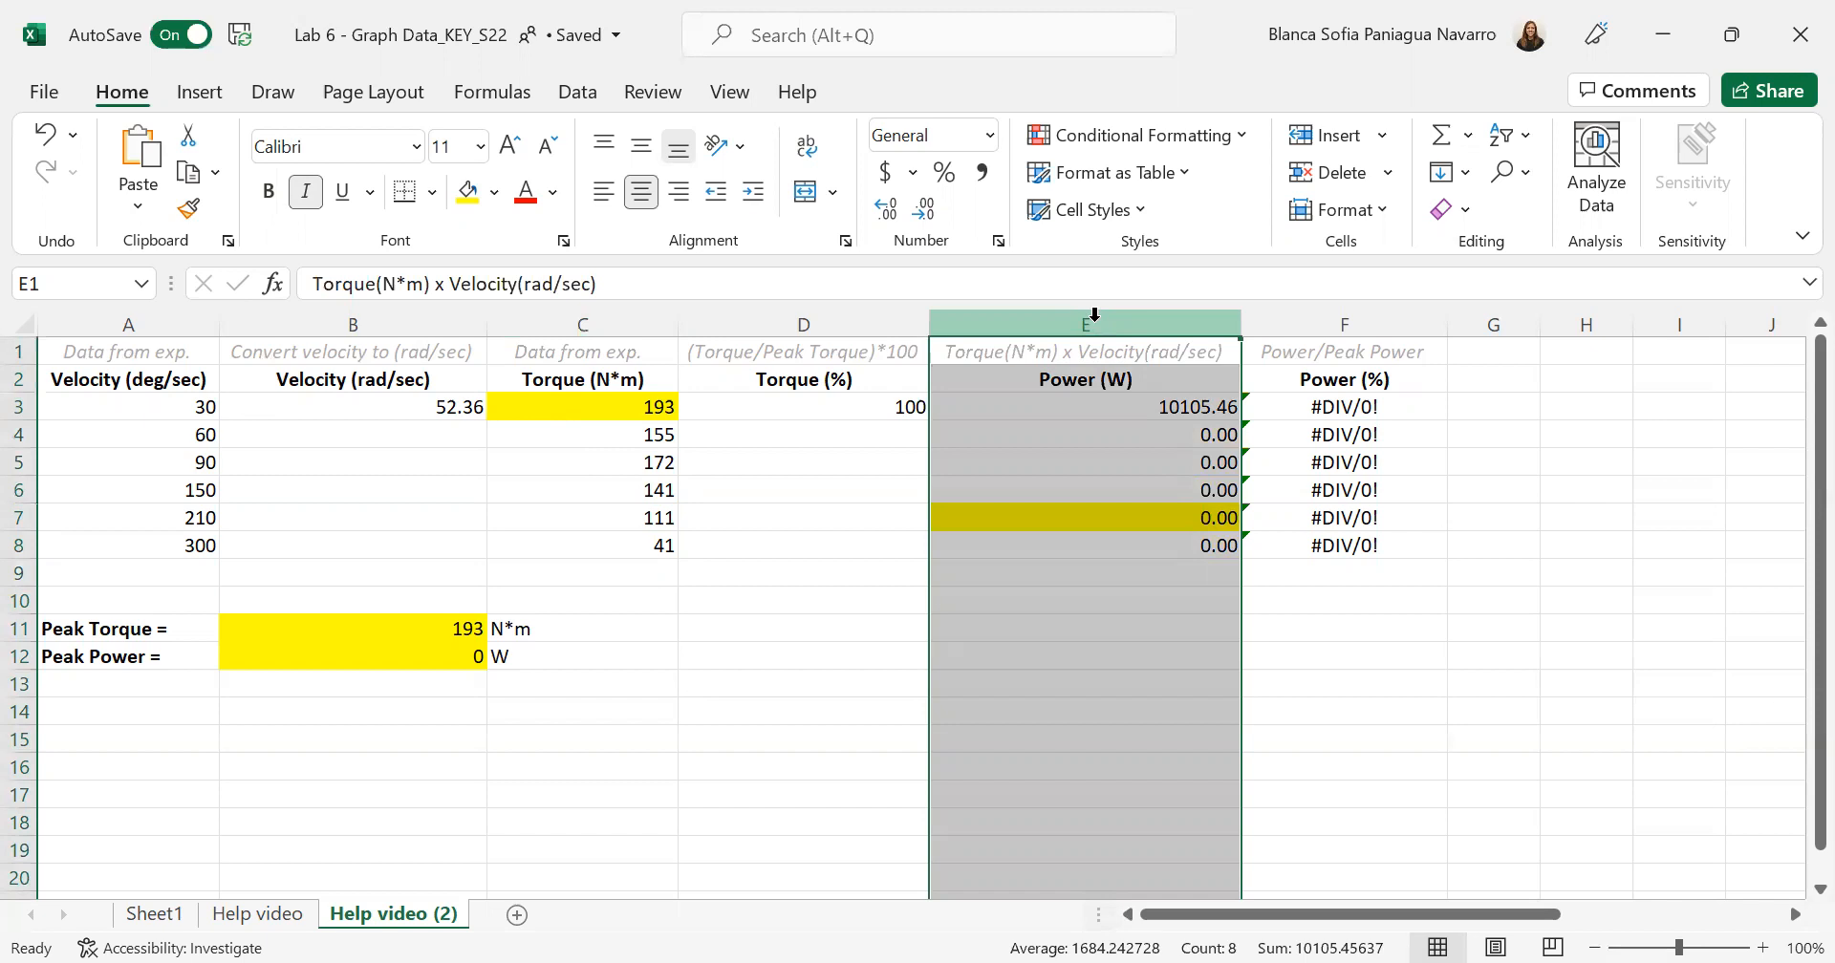
{"action": "left_click", "coordinate": [137, 316]}
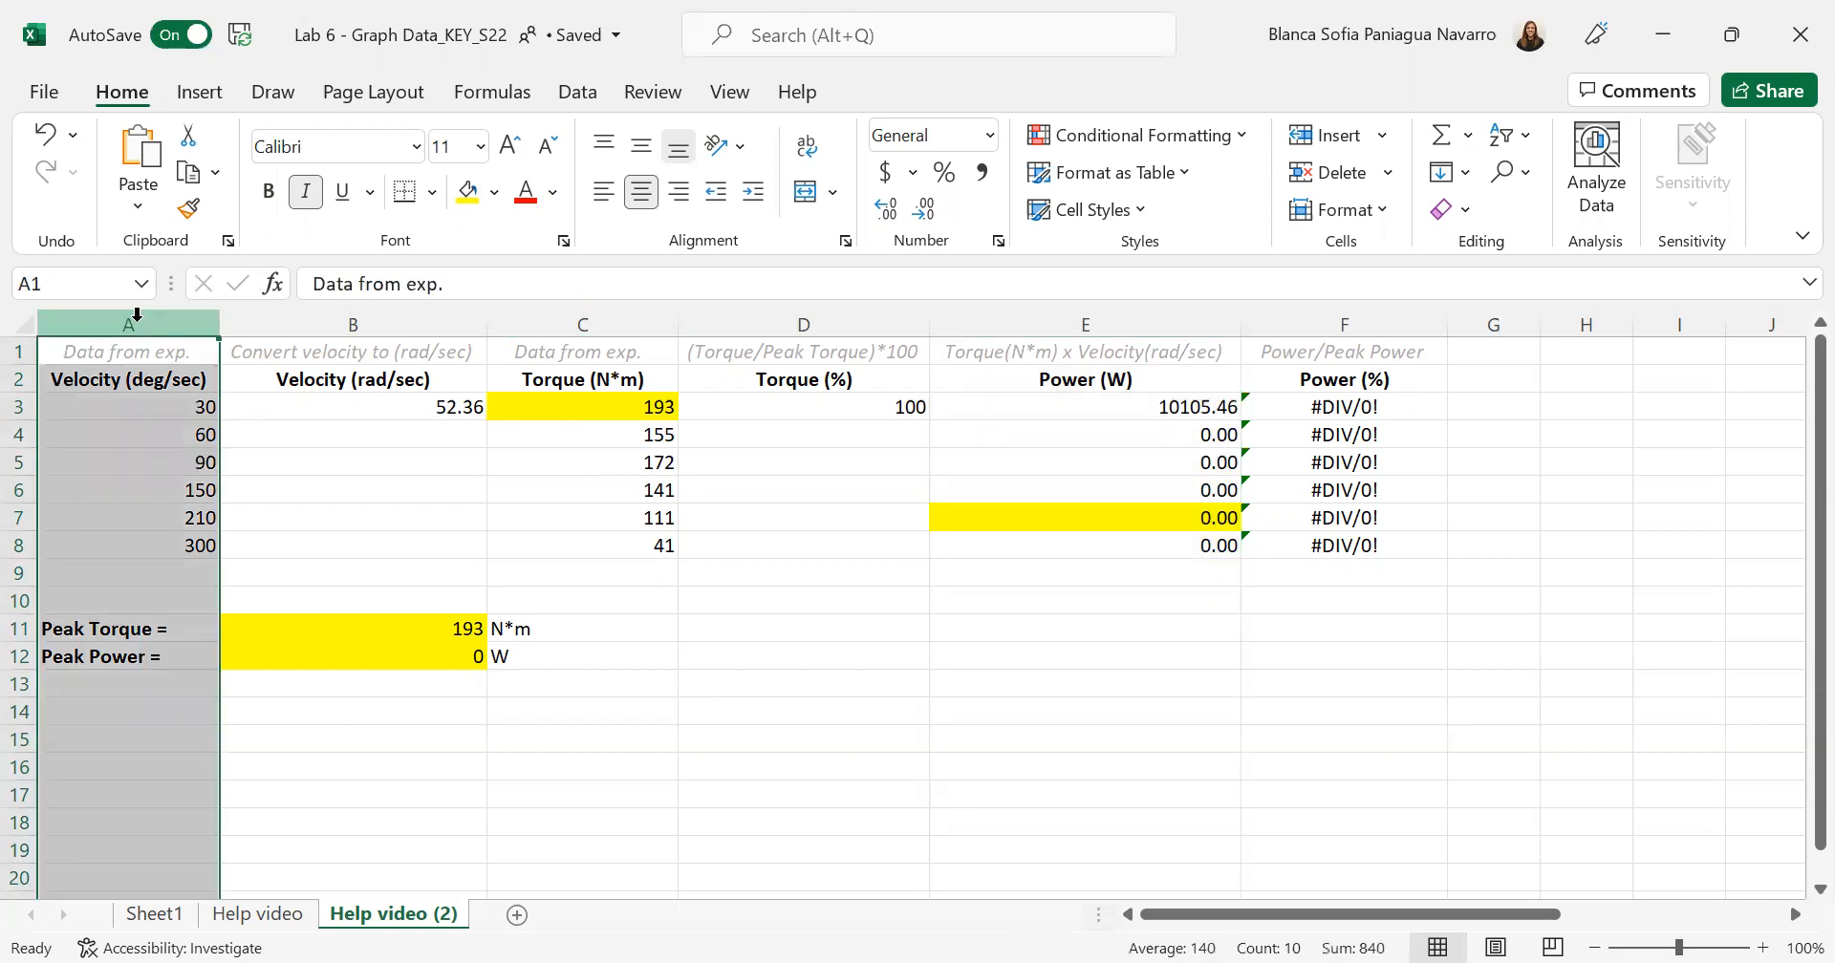
{"action": "left_click", "coordinate": [358, 314]}
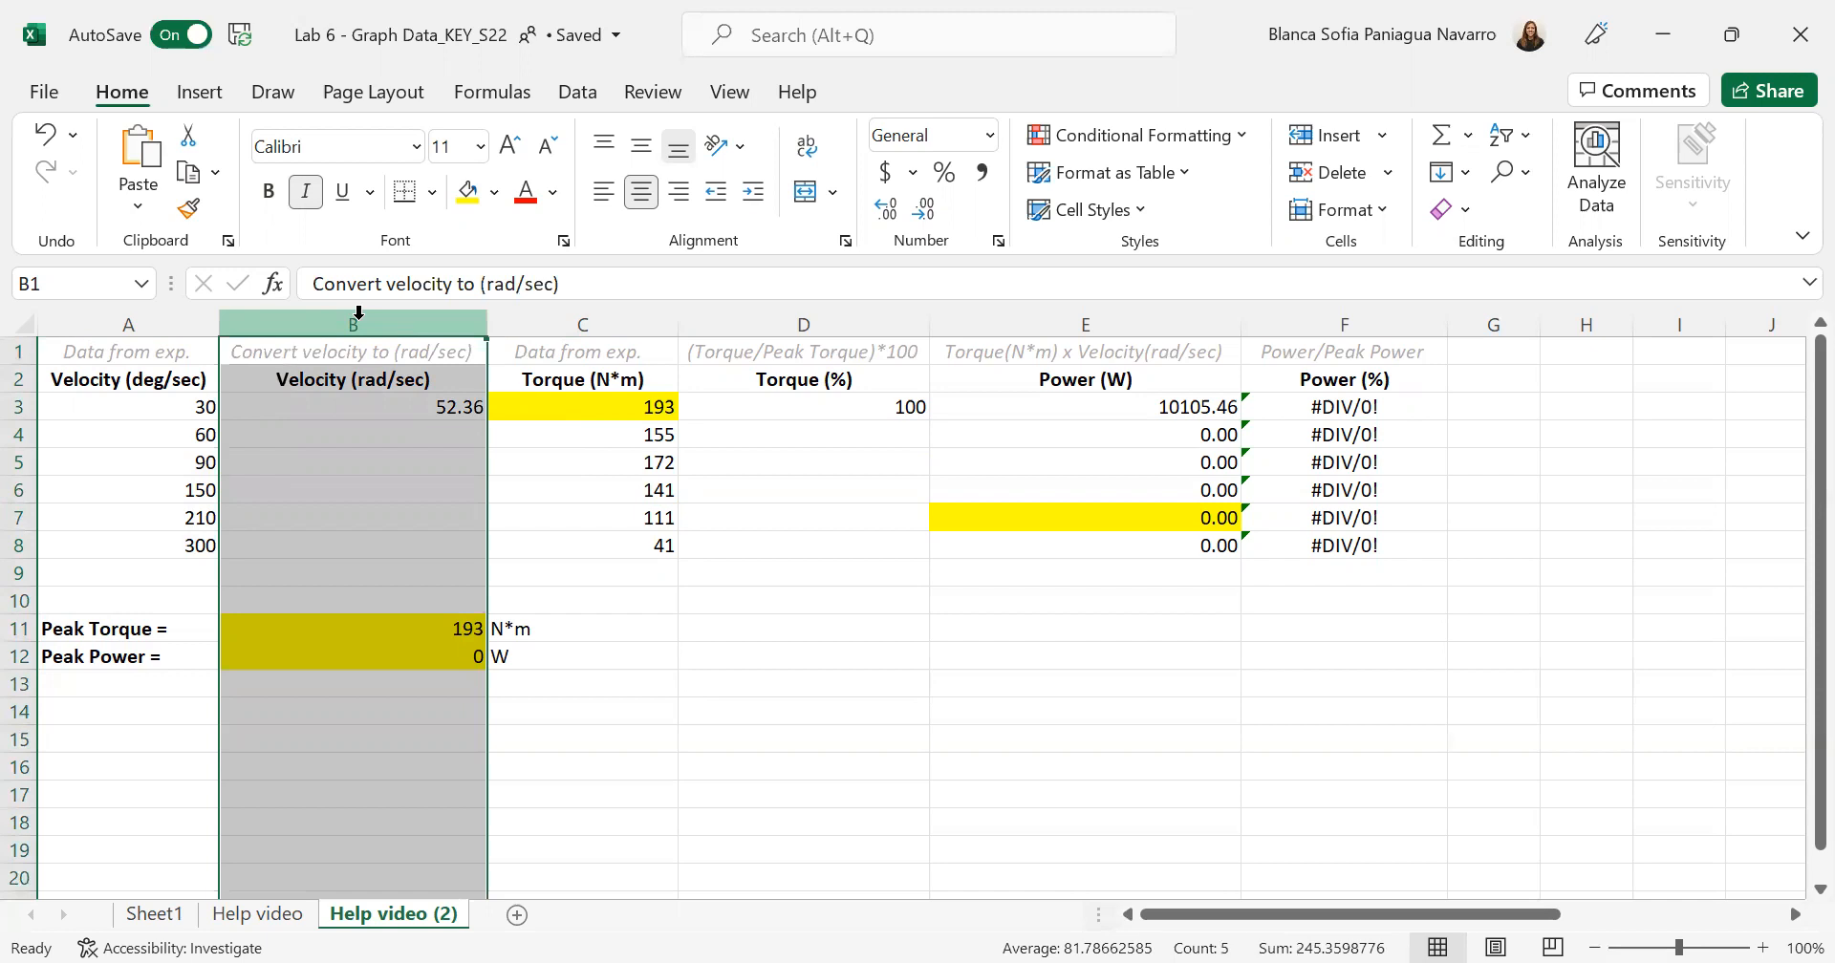
- Inspect the velocity conversion formula =RADIANS(A3)*(100) in B3 and fill it down through B8
{"action": "left_click", "coordinate": [388, 411]}
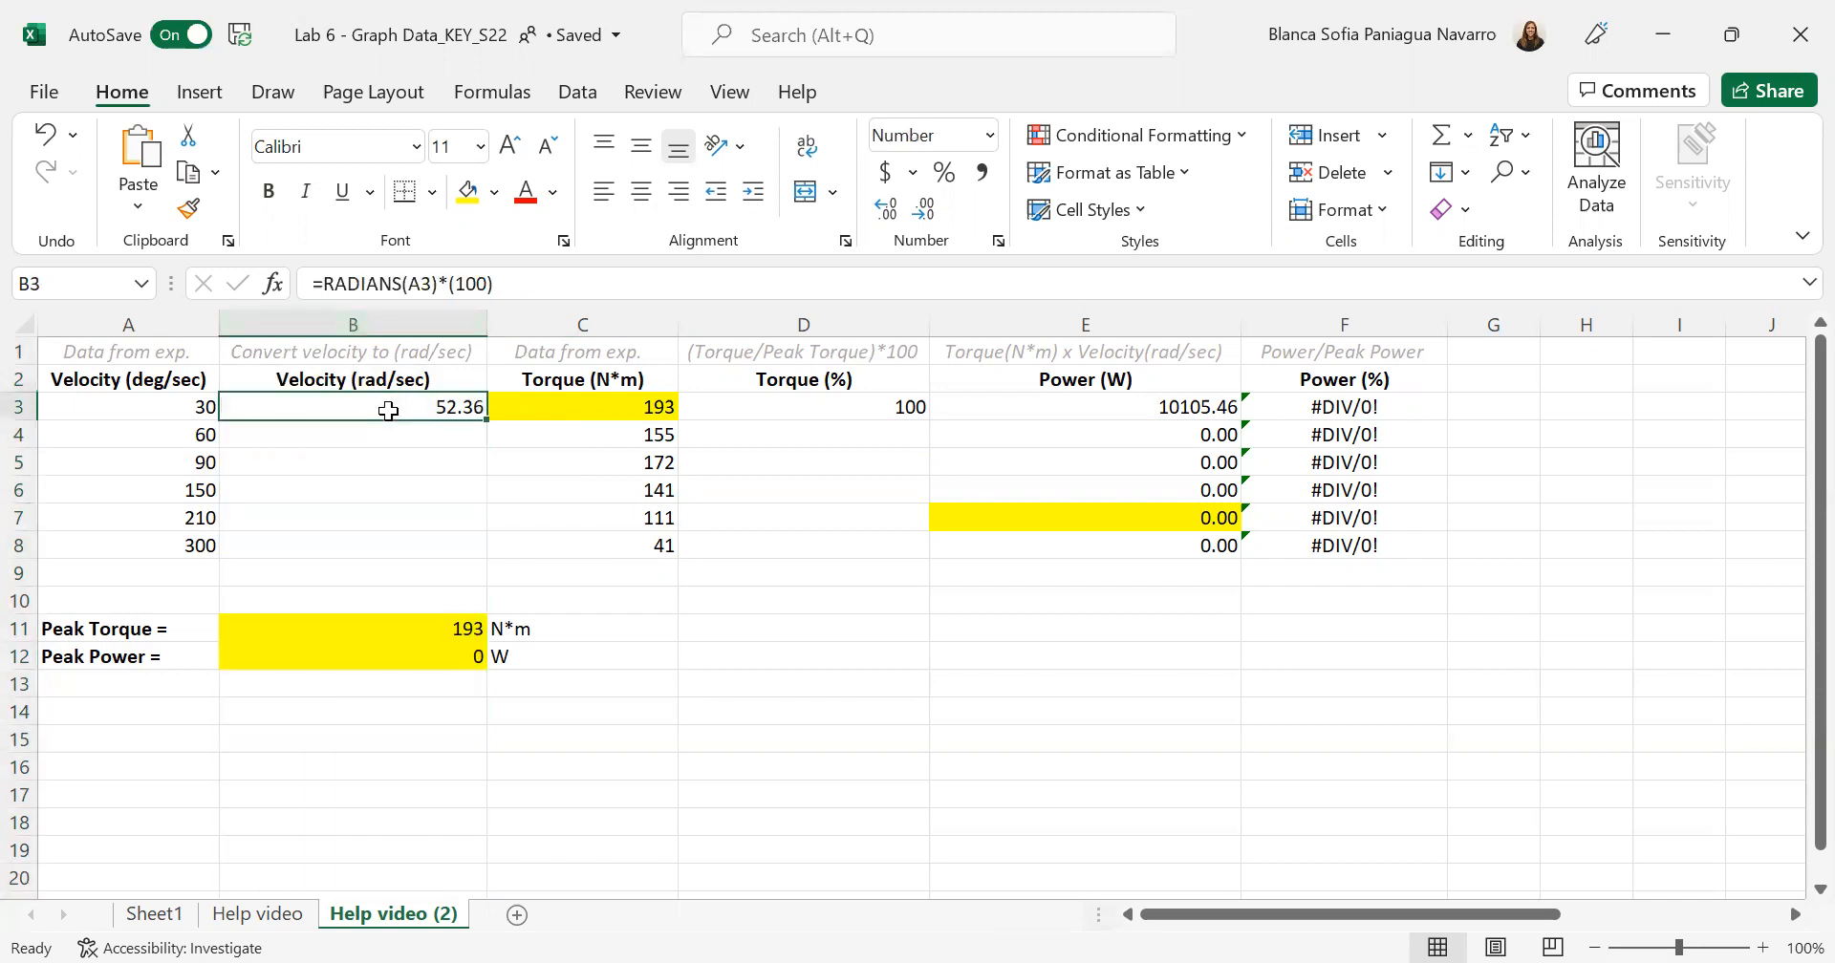
{"action": "left_click", "coordinate": [507, 282]}
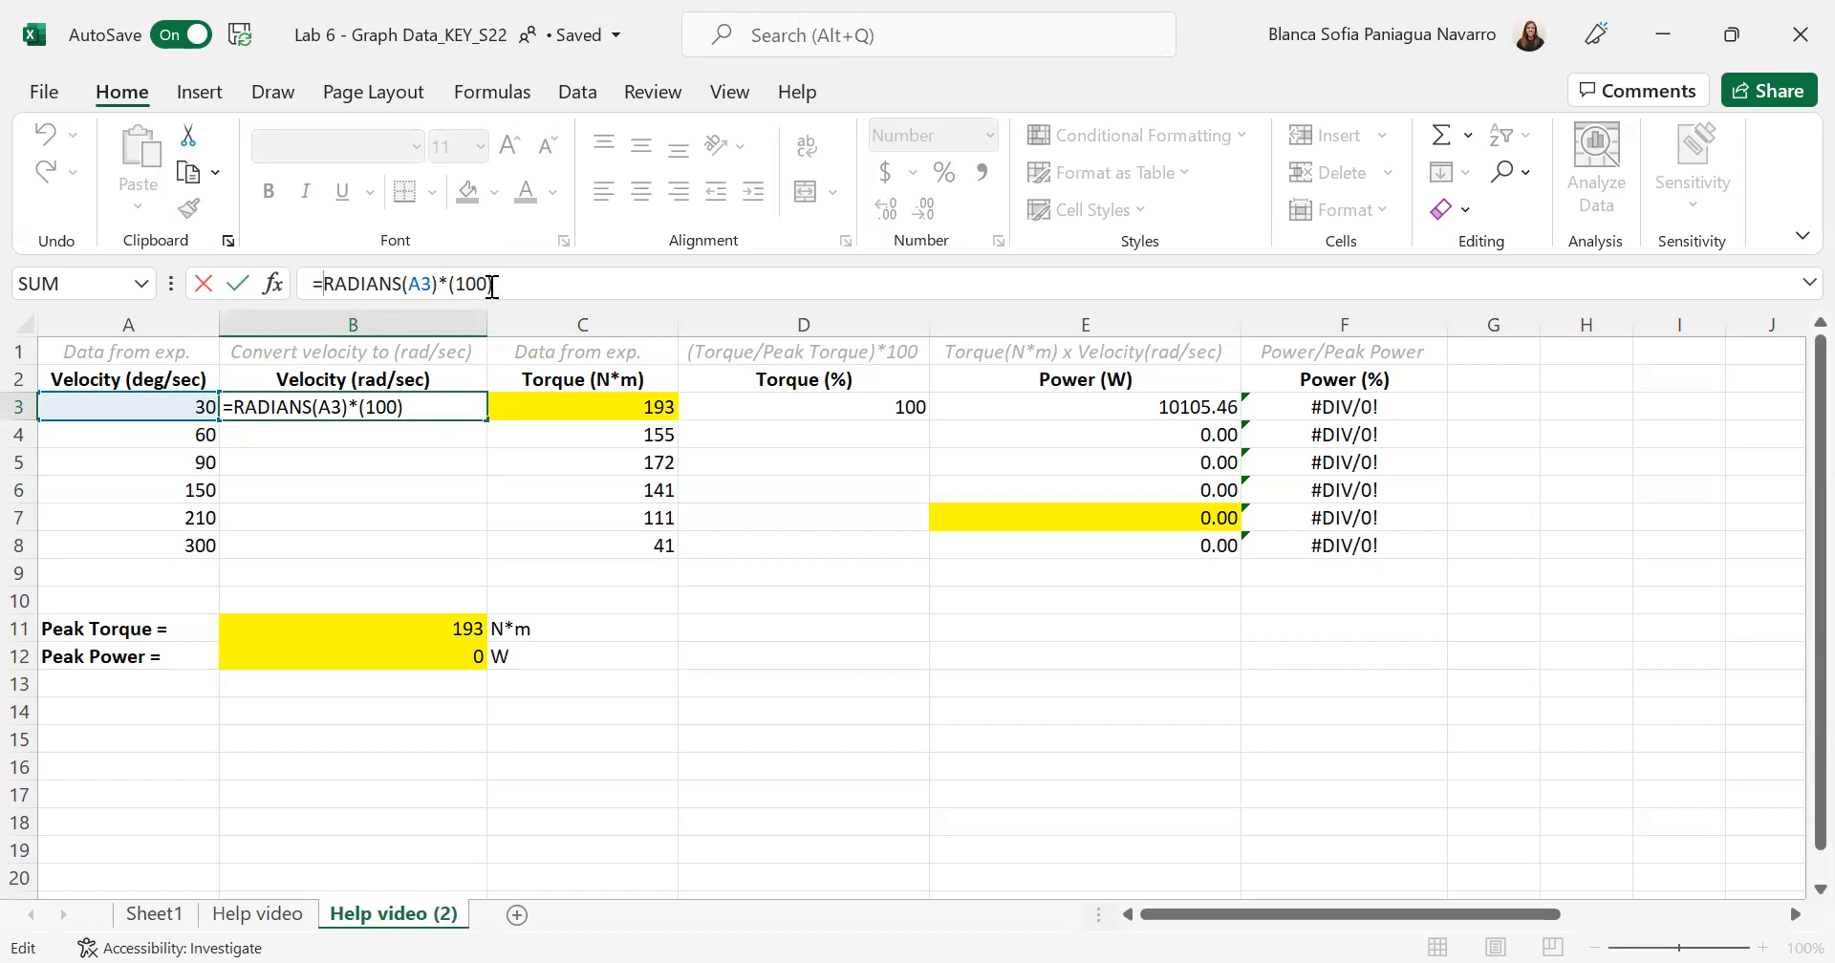
{"action": "key", "text": "Return"}
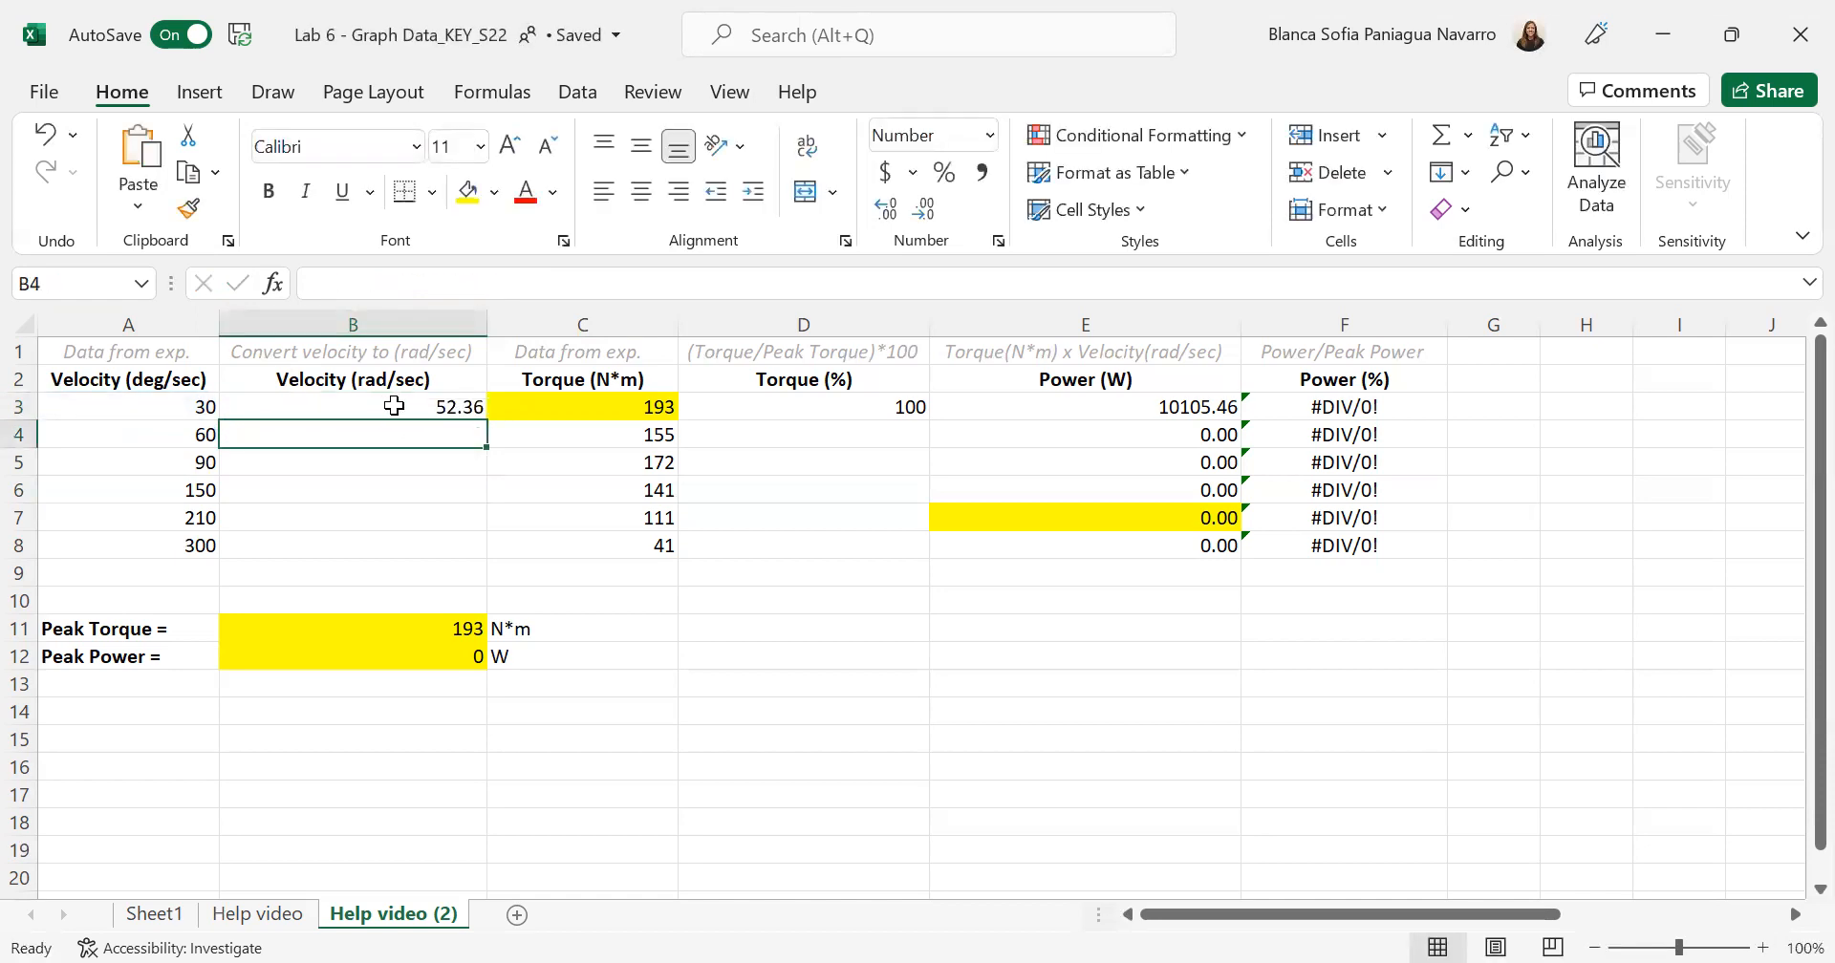
{"action": "left_click", "coordinate": [393, 406]}
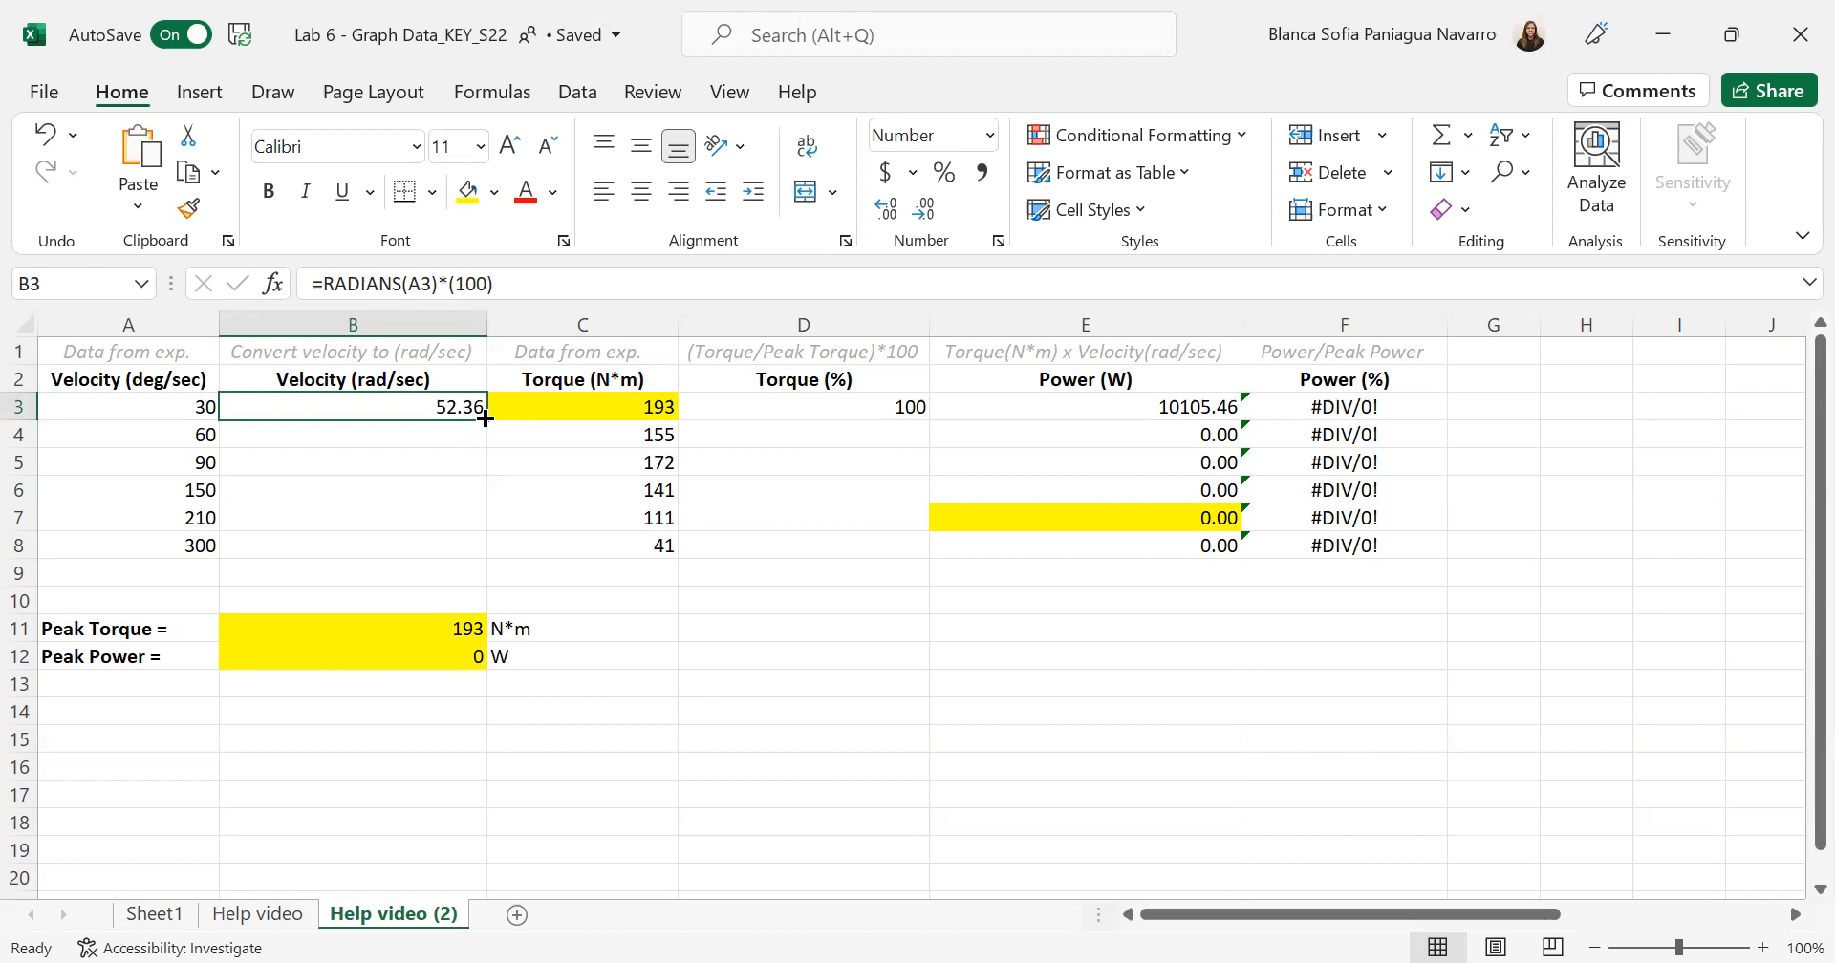
{"action": "left_click_drag", "start_coordinate": [486, 418], "coordinate": [482, 557]}
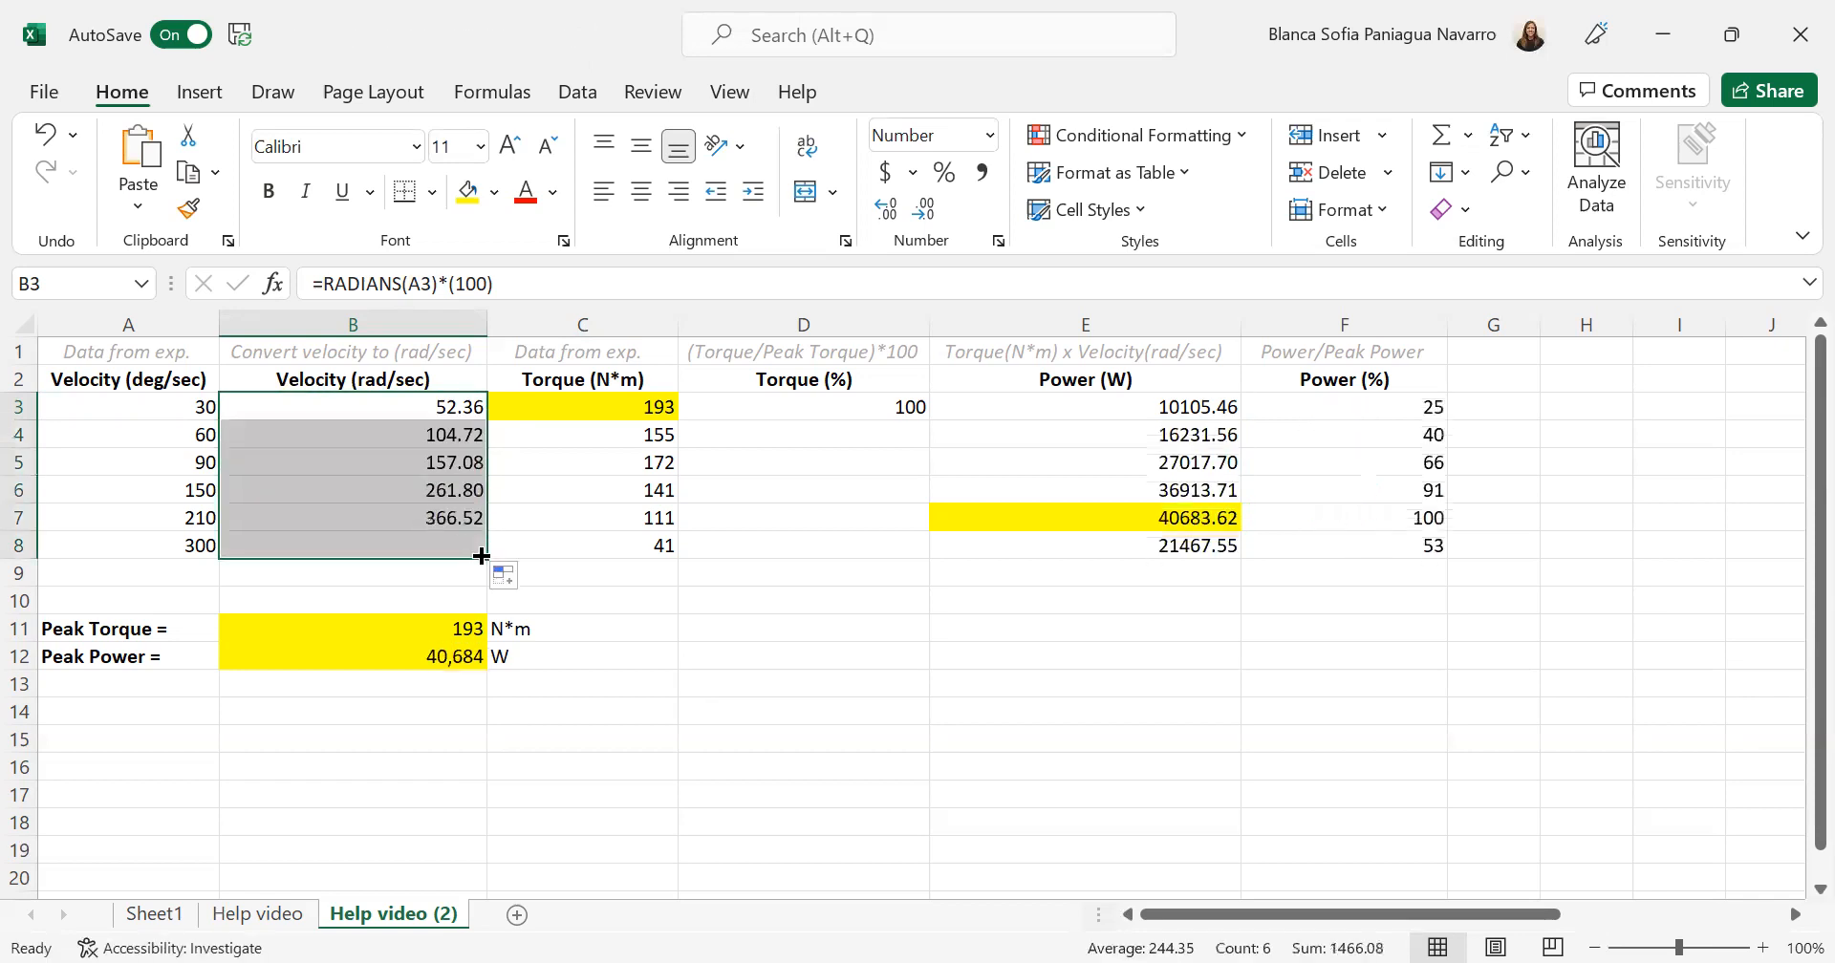
- Check the cell reference in the copied velocity conversion formula in B8, leaving the formula as it is
{"action": "left_click", "coordinate": [339, 549]}
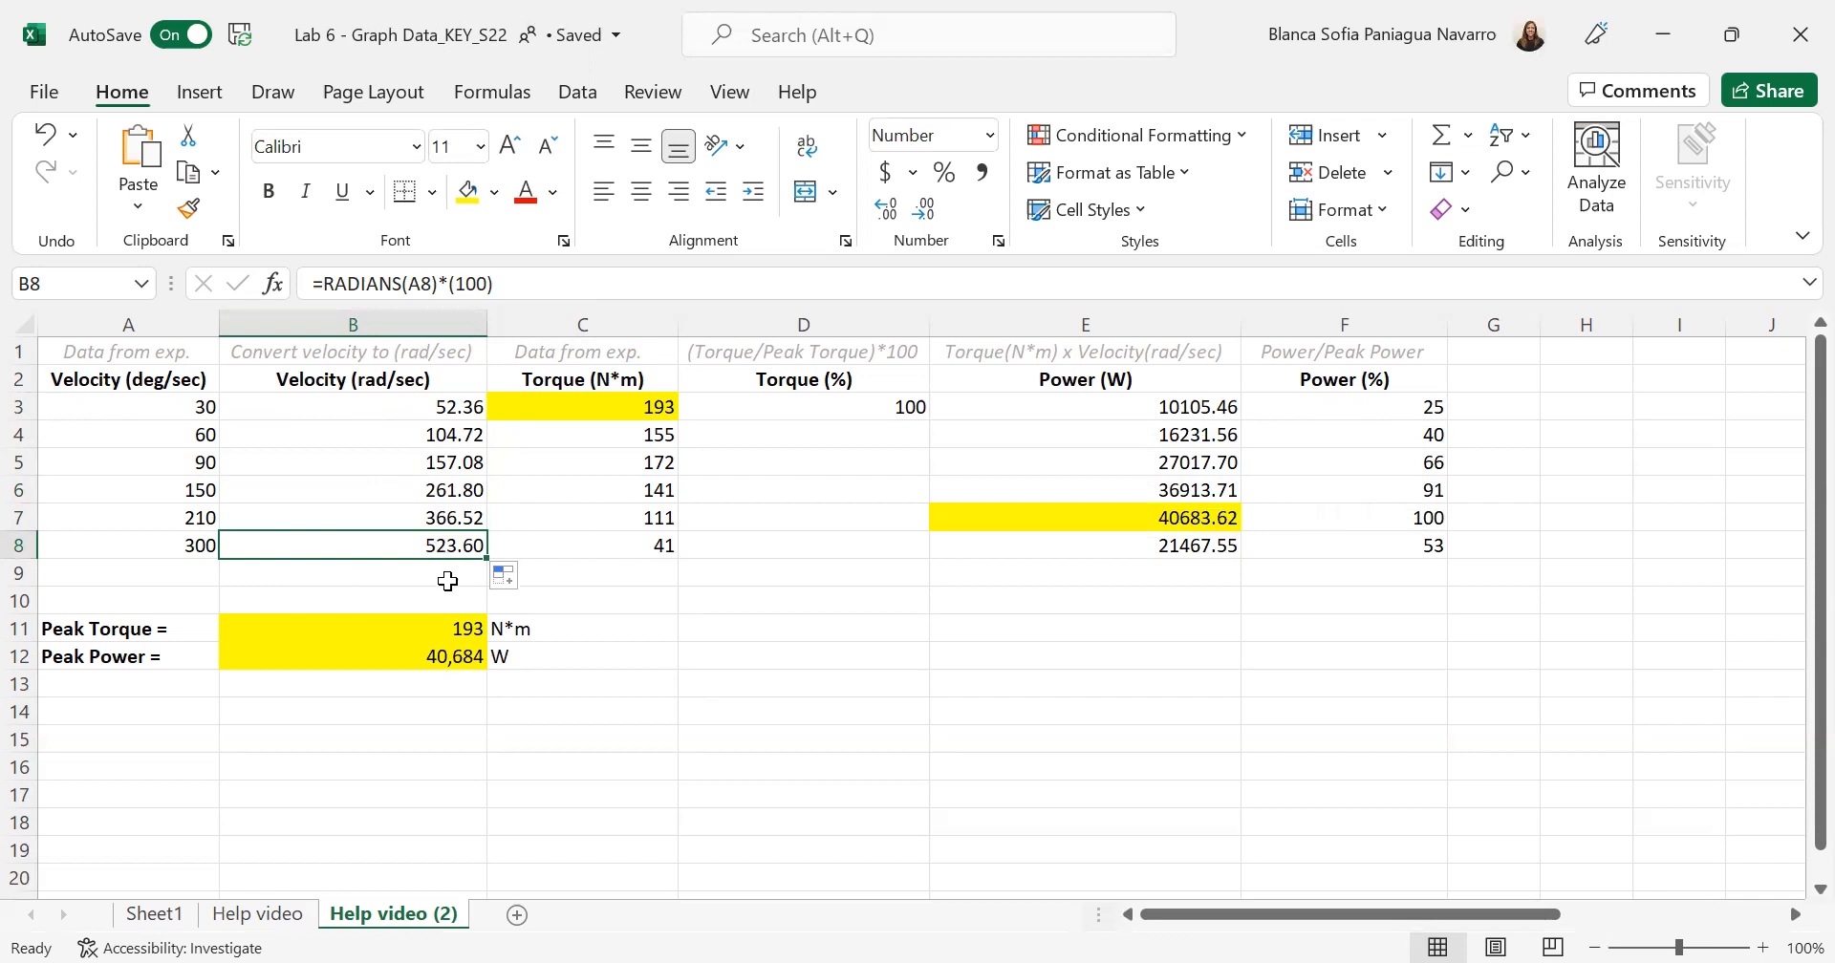
{"action": "left_click", "coordinate": [367, 586]}
{"action": "left_click", "coordinate": [373, 543]}
{"action": "left_click", "coordinate": [511, 283]}
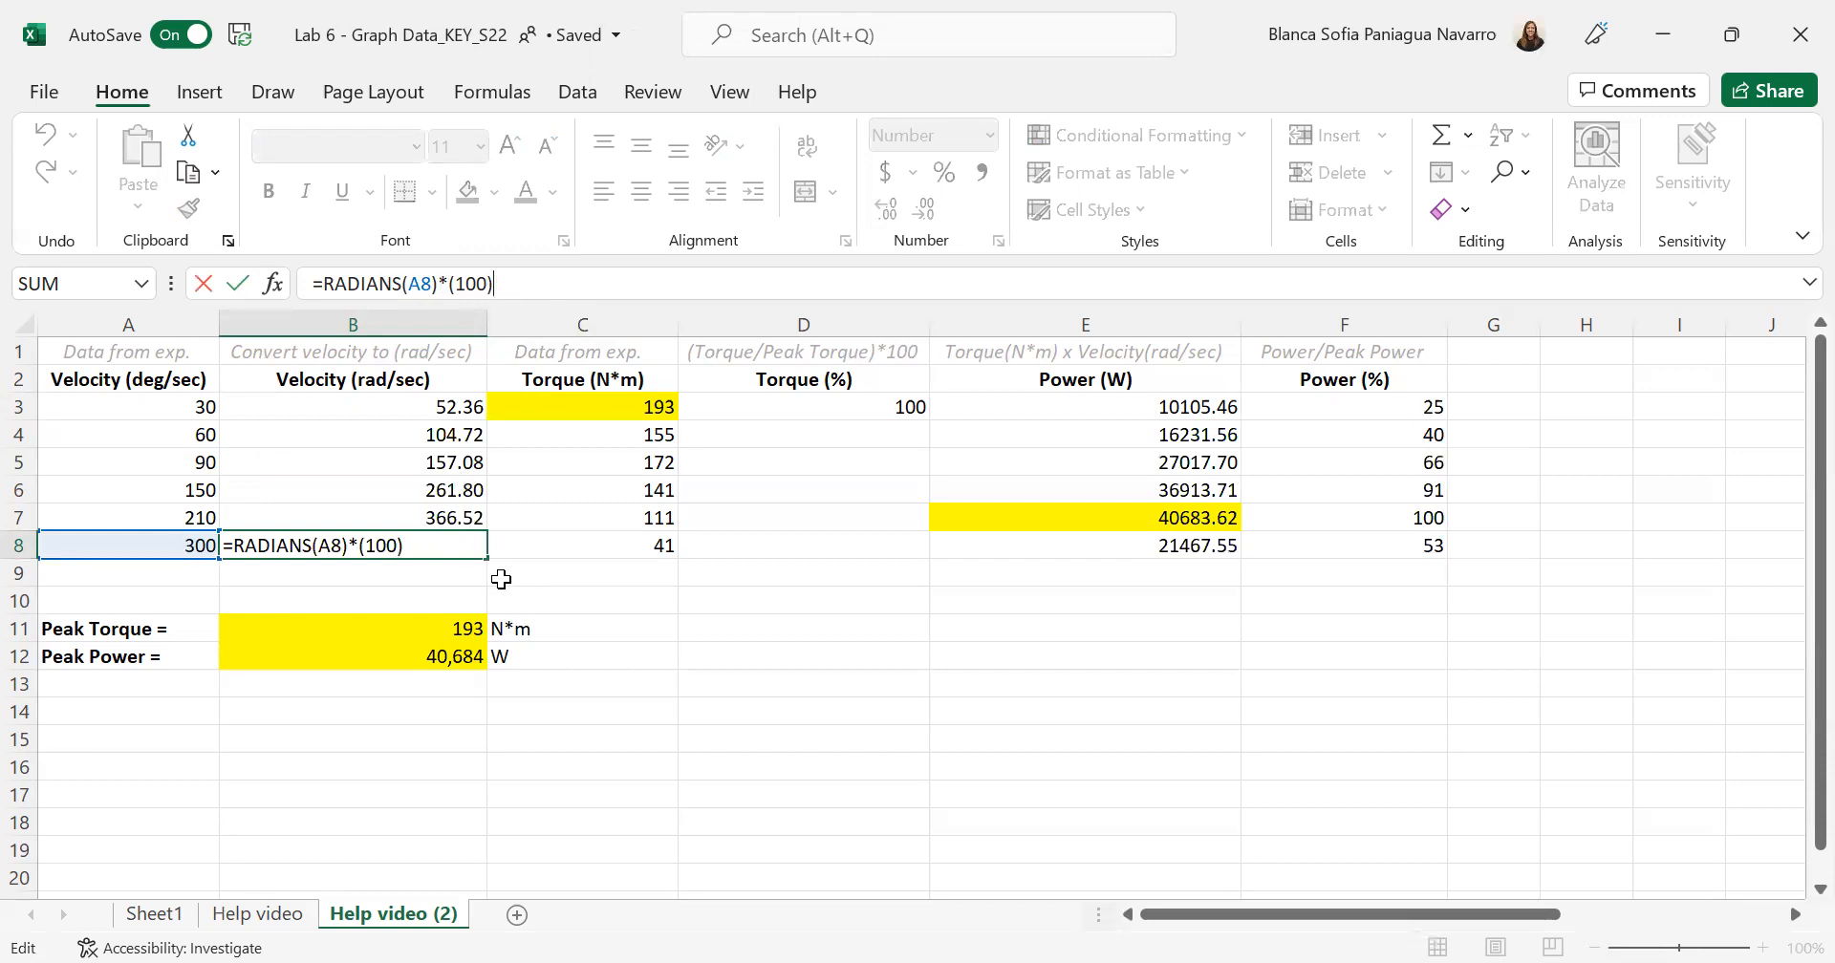
{"action": "key", "text": "Return"}
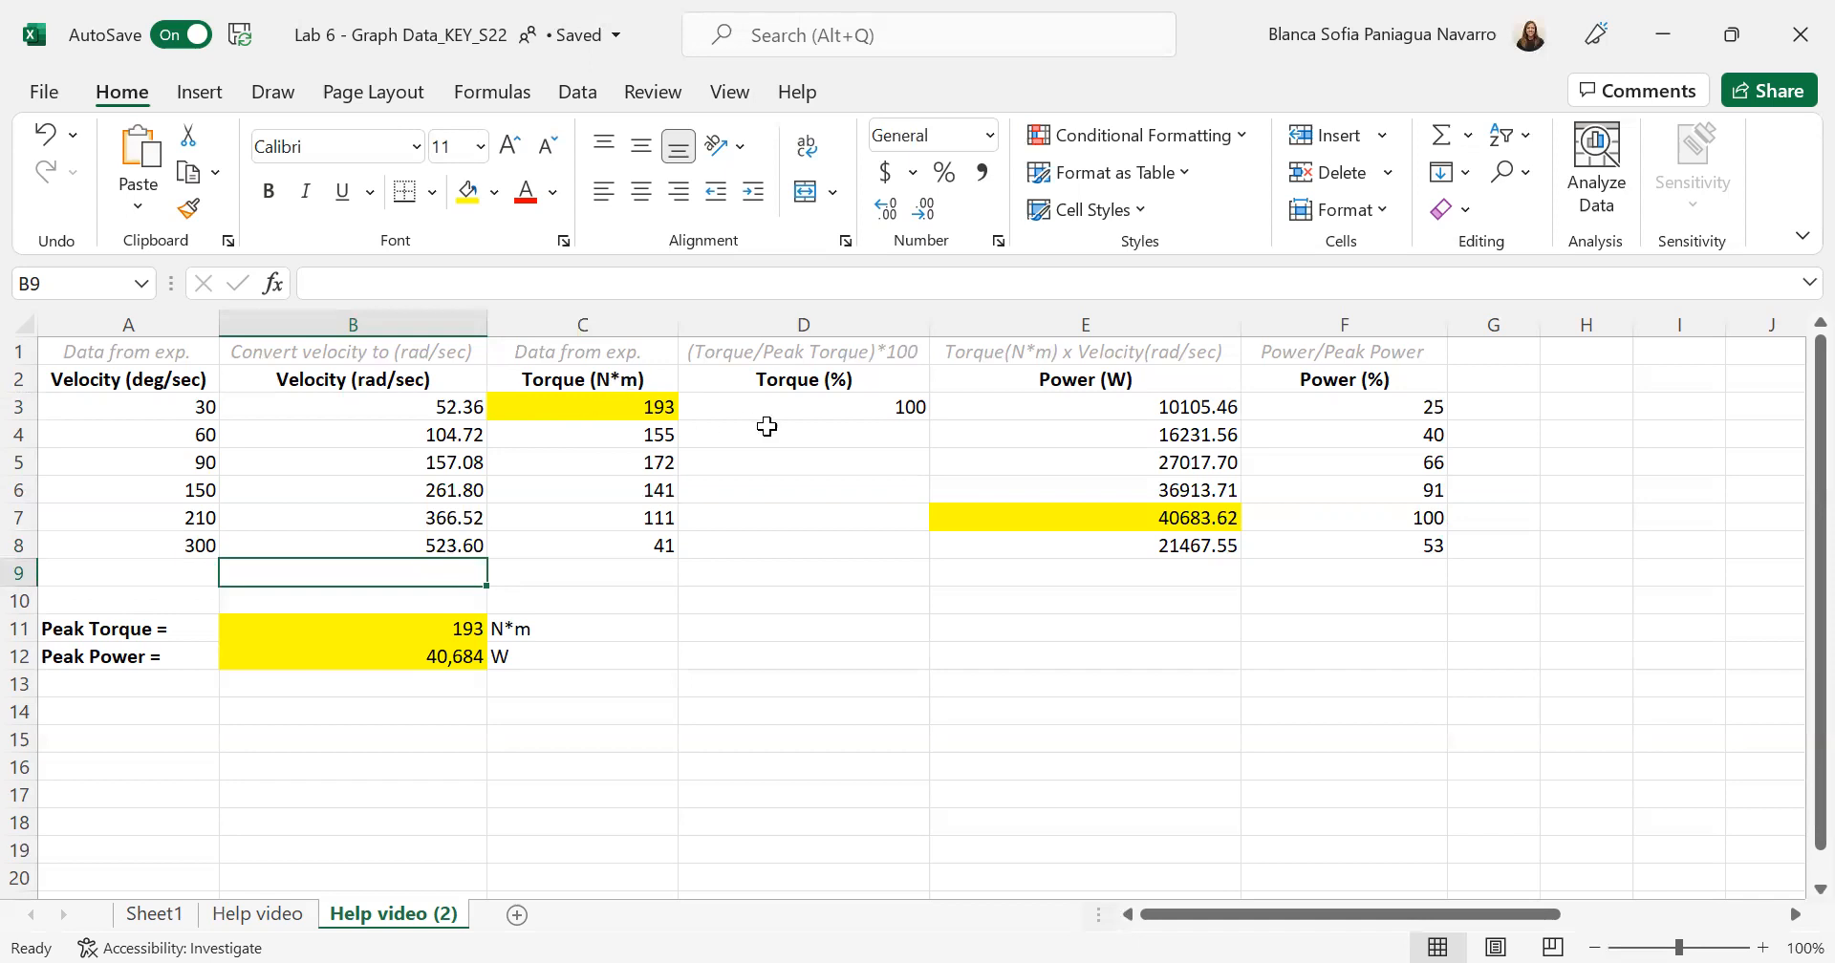
- Inspect the torque percentage formula =(C3/$B$11)*100 in D3 and fill it down through D8
{"action": "left_click", "coordinate": [798, 407]}
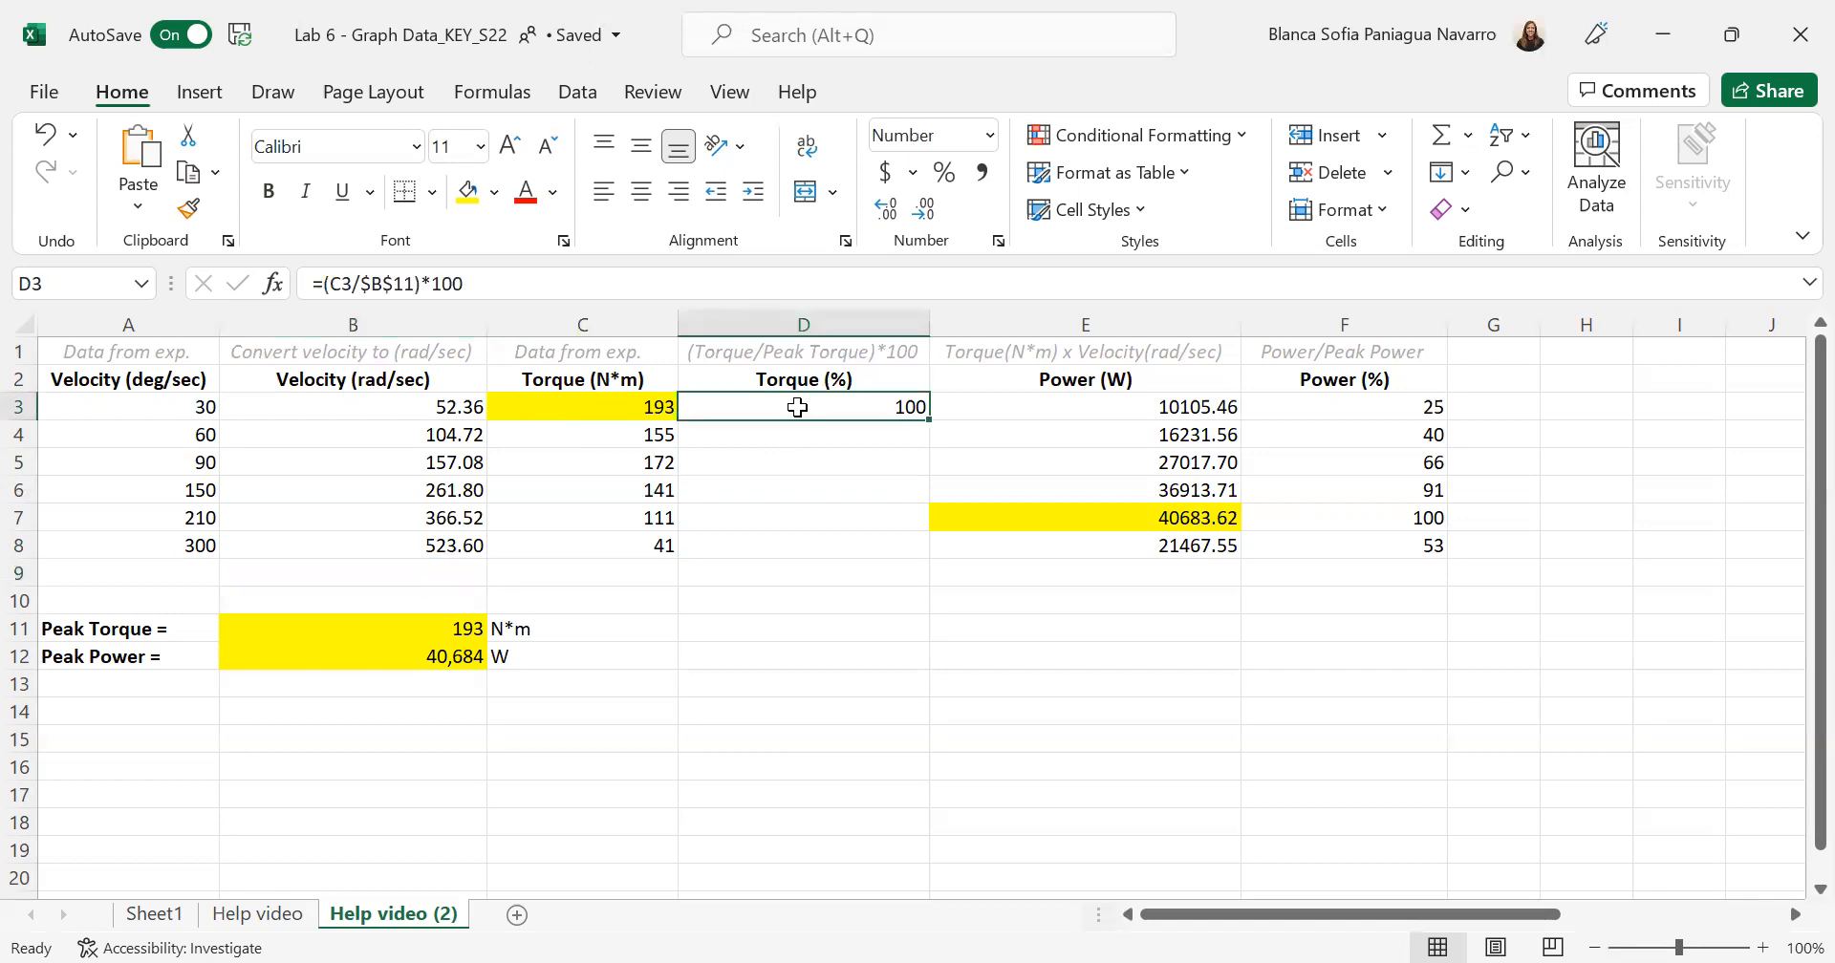
{"action": "left_click", "coordinate": [489, 283]}
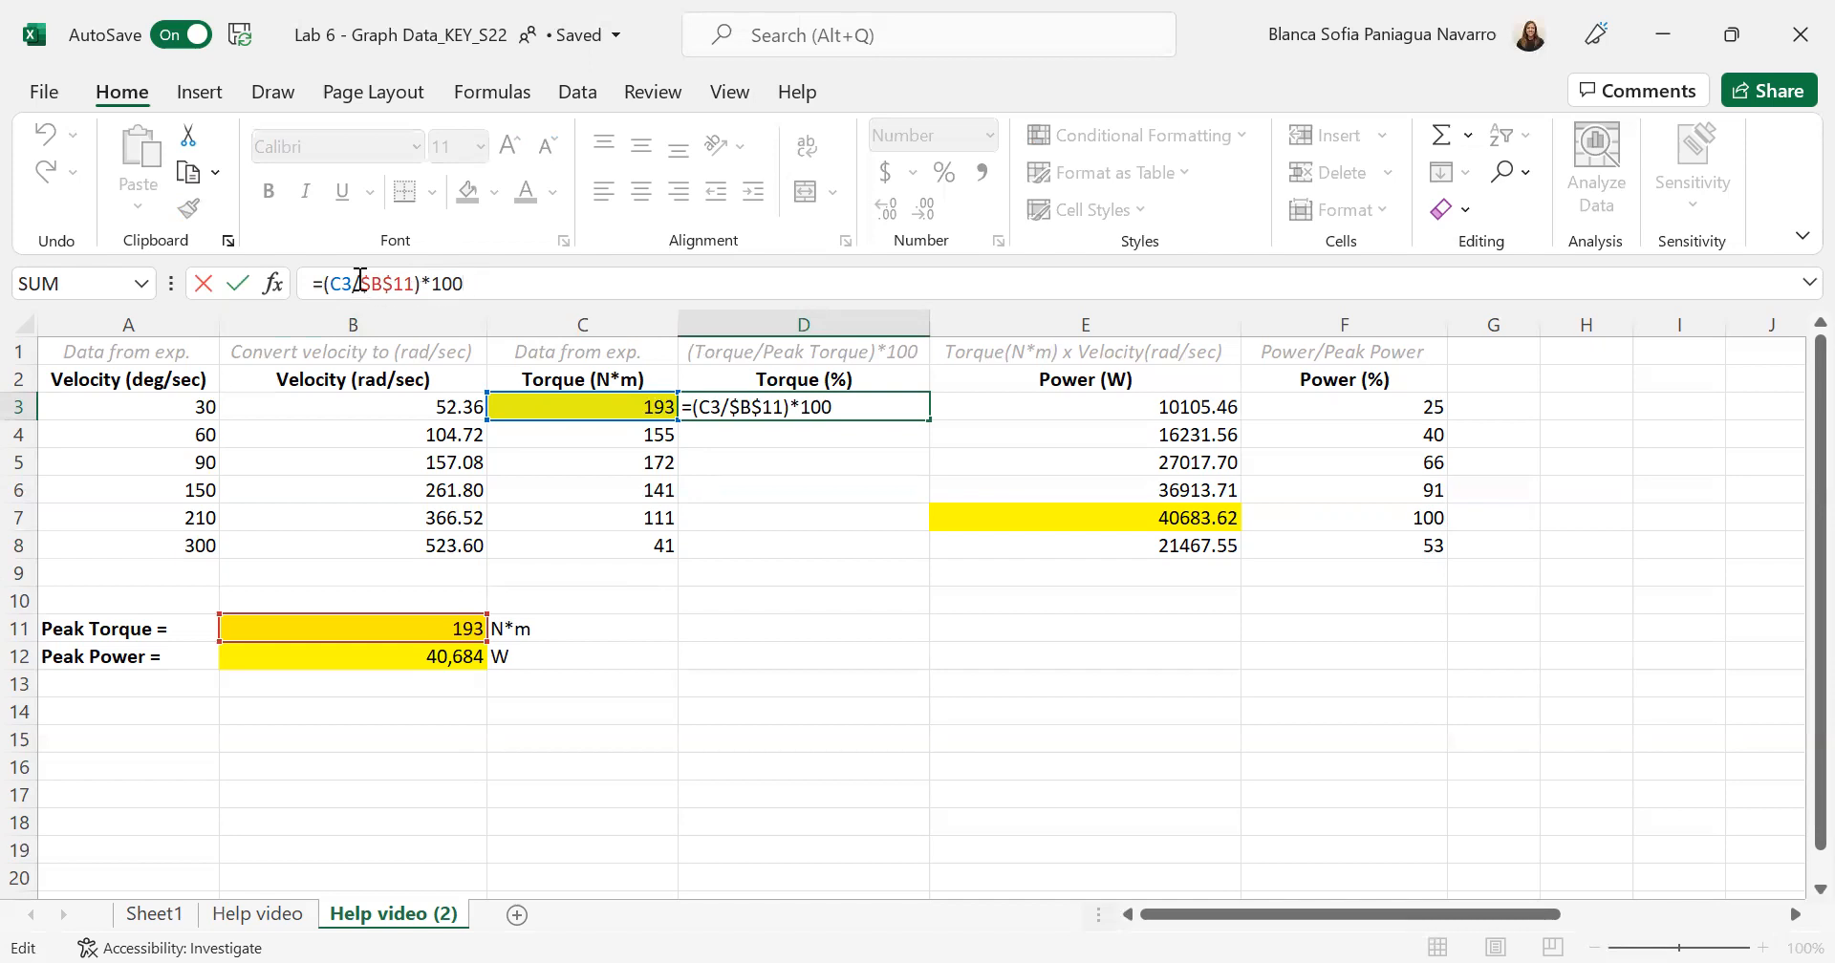
{"action": "left_click_drag", "start_coordinate": [361, 280], "coordinate": [369, 281]}
{"action": "left_click_drag", "start_coordinate": [368, 283], "coordinate": [379, 287]}
{"action": "key", "text": "Return"}
{"action": "left_click", "coordinate": [820, 407]}
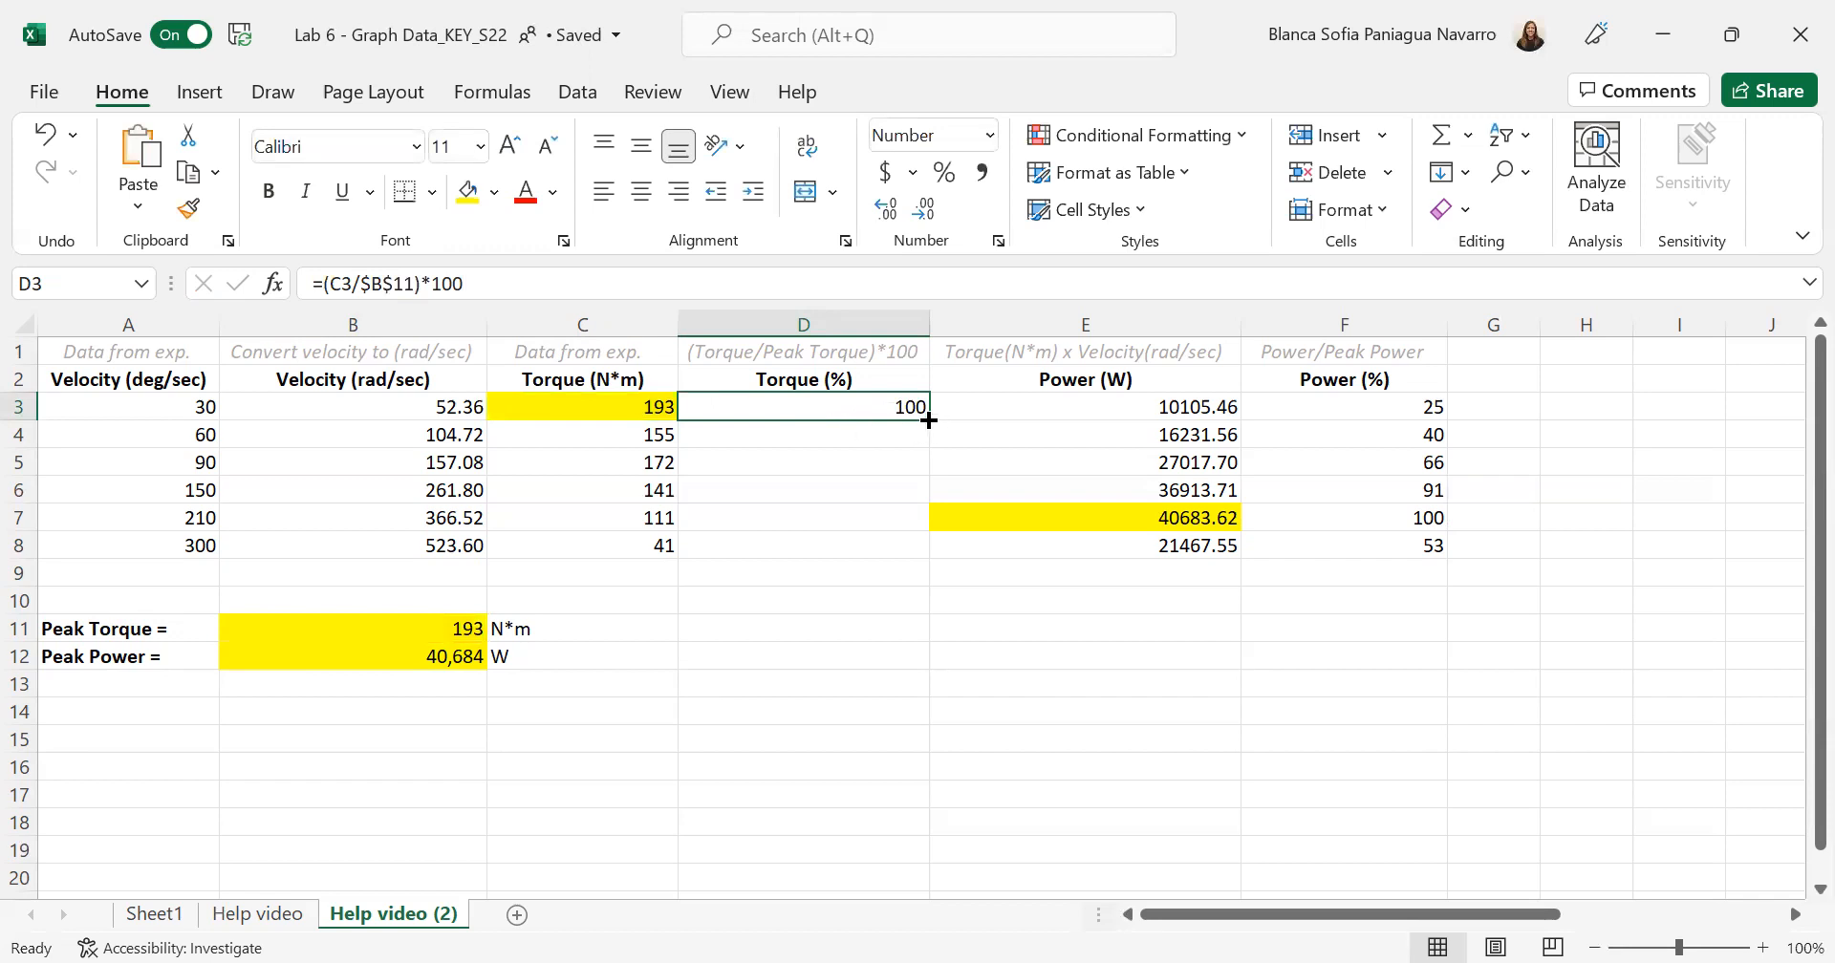
{"action": "left_click_drag", "start_coordinate": [928, 421], "coordinate": [923, 553]}
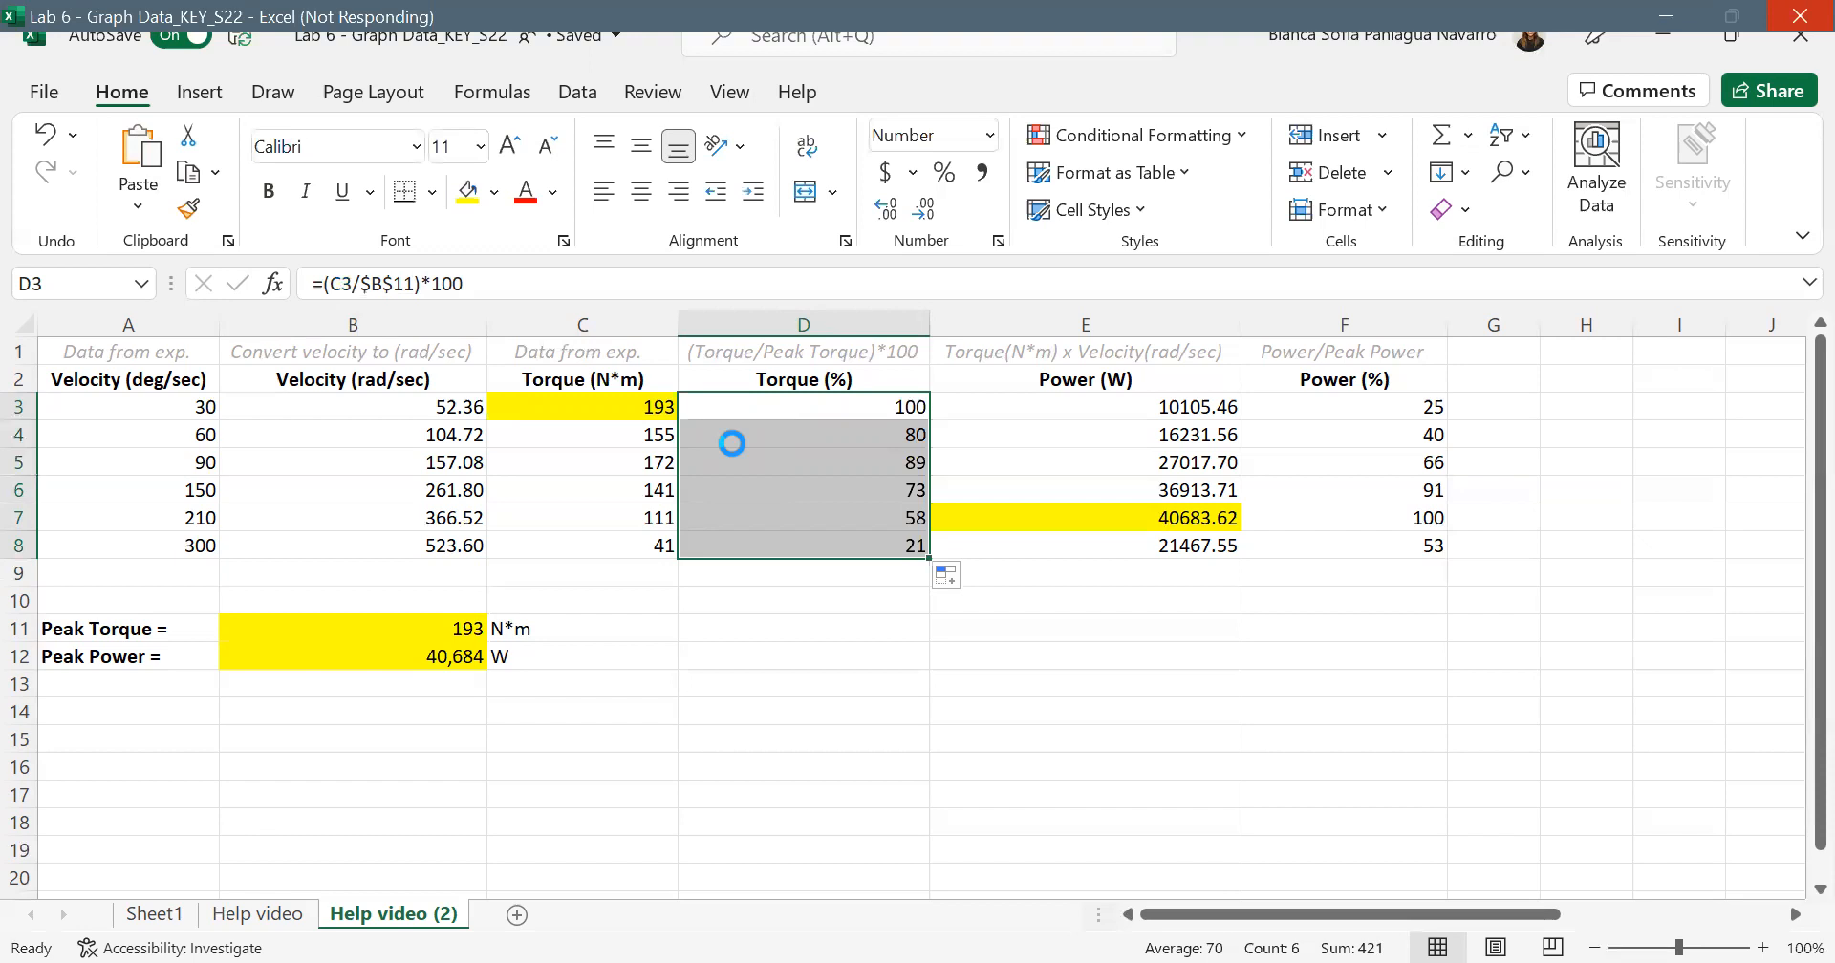
- Check the torque and peak torque references in the copied percentage formulas in D4 and D7
{"action": "left_click", "coordinate": [732, 443]}
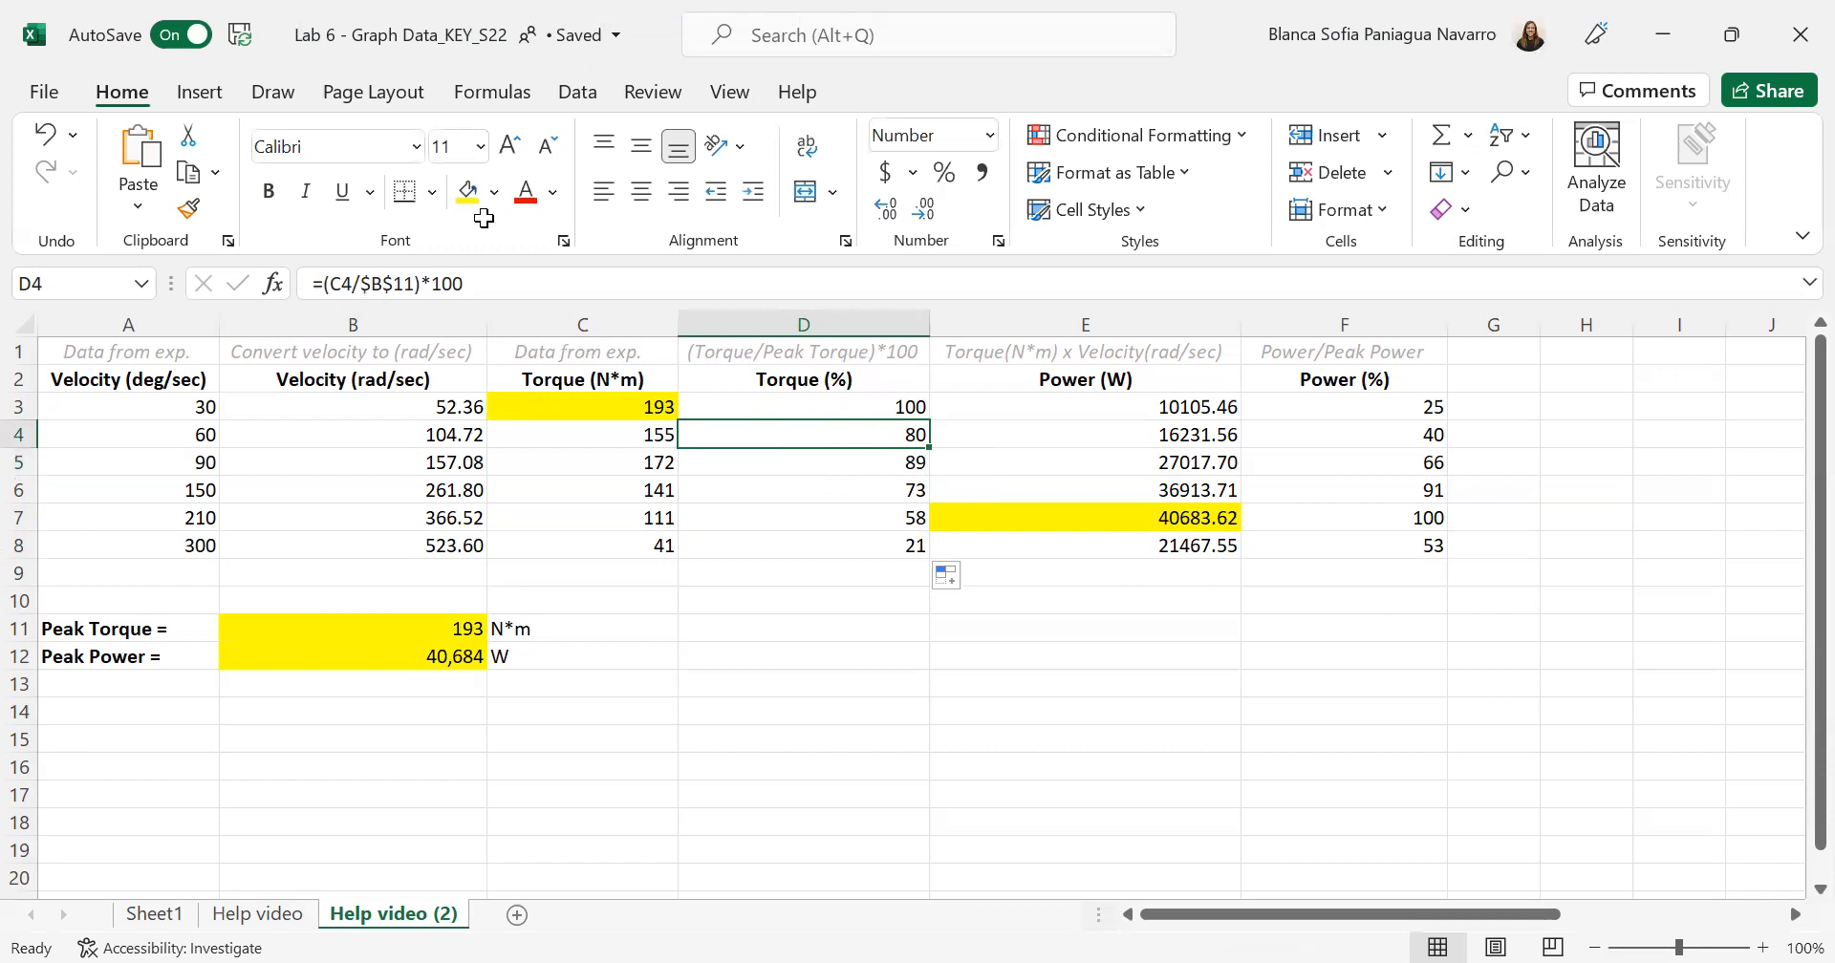
{"action": "left_click", "coordinate": [487, 284]}
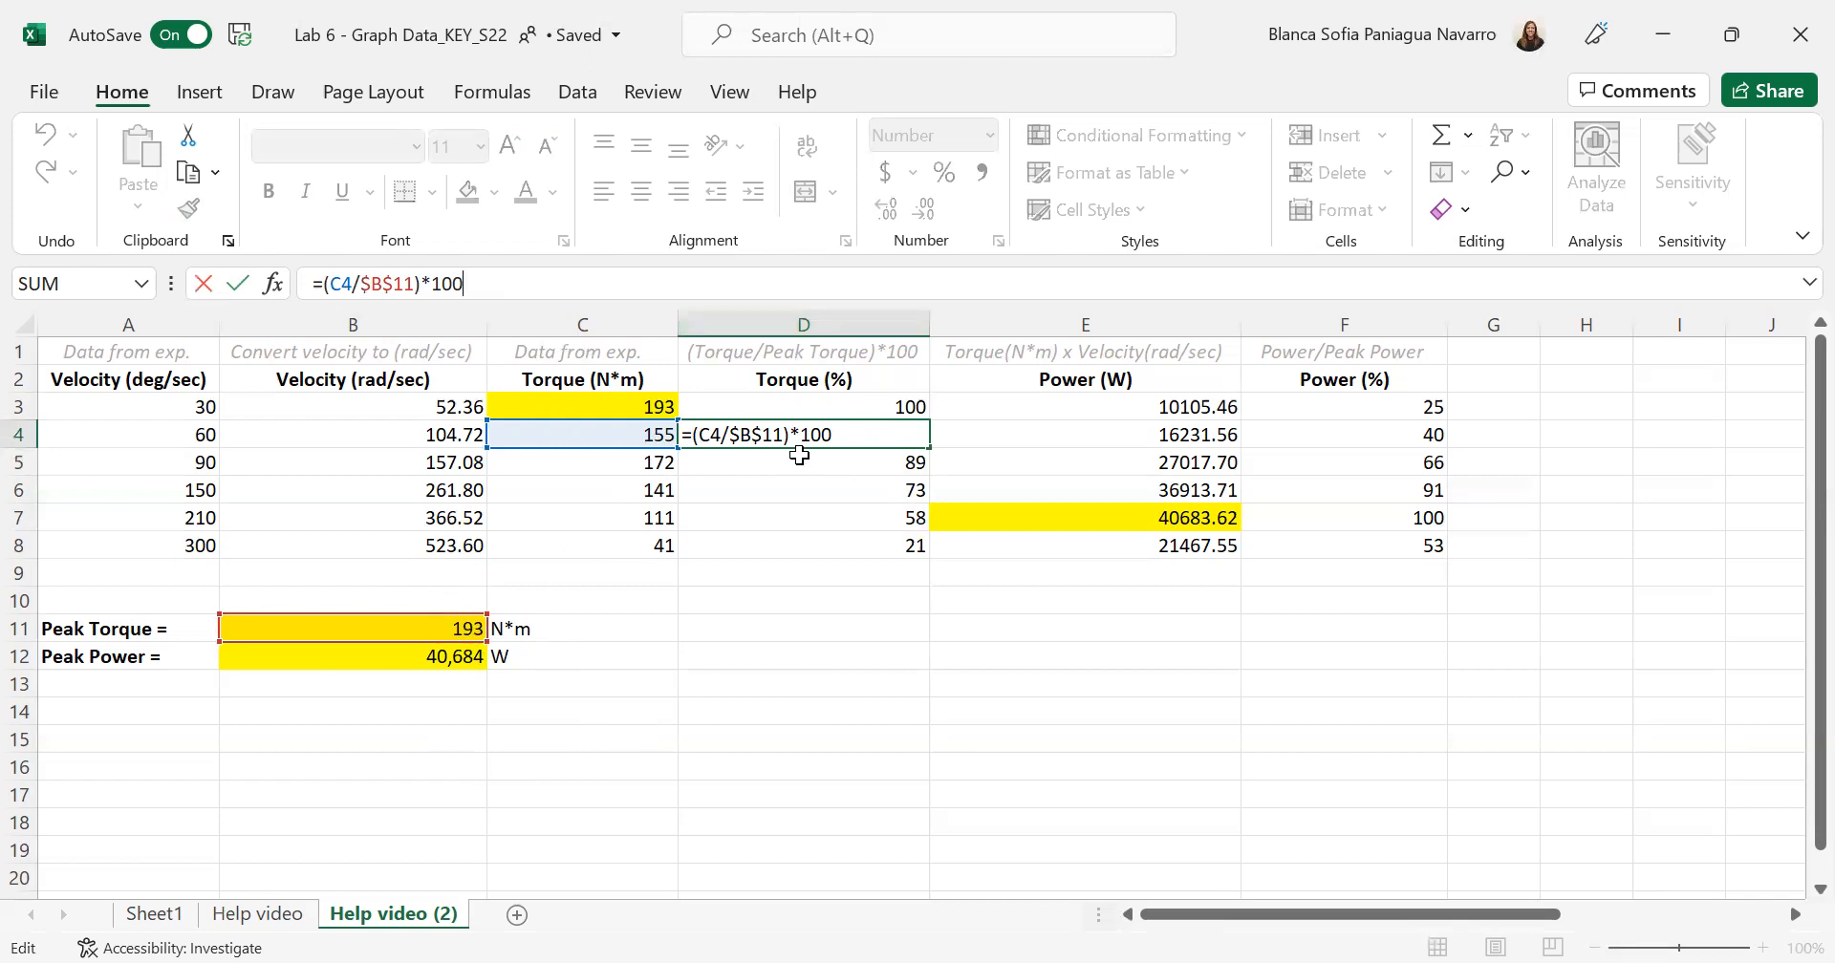
{"action": "key", "text": "Return"}
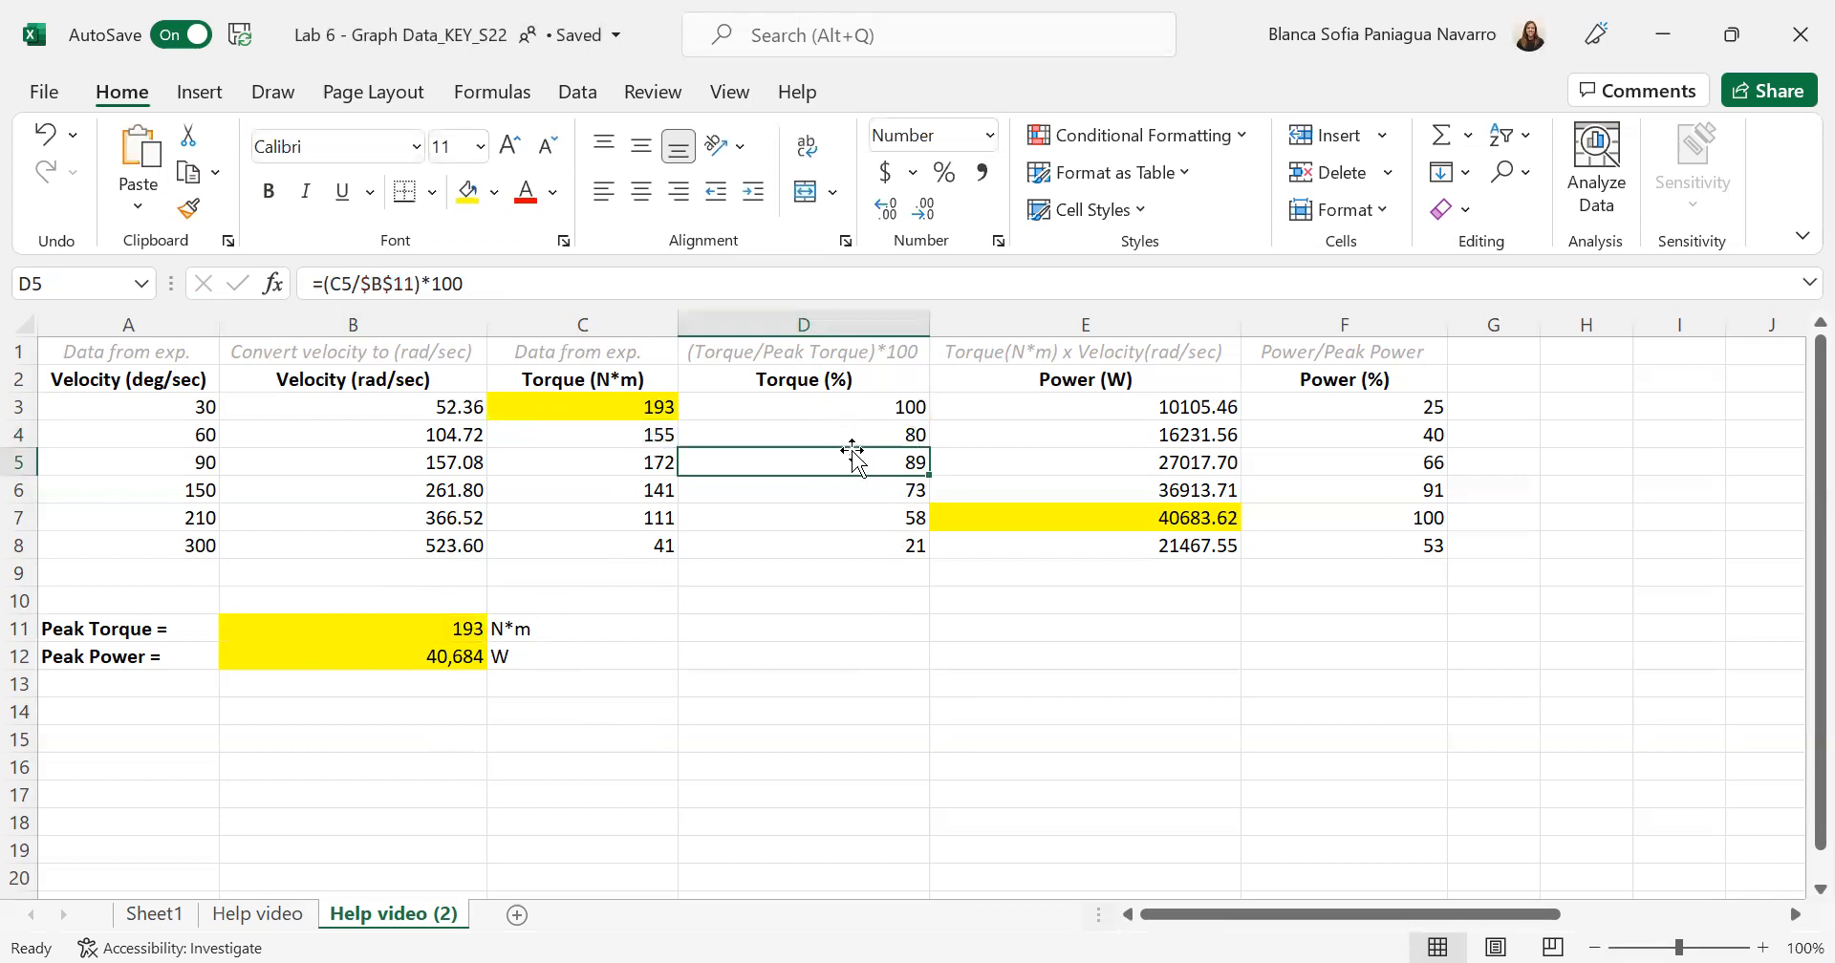
{"action": "left_click", "coordinate": [848, 517]}
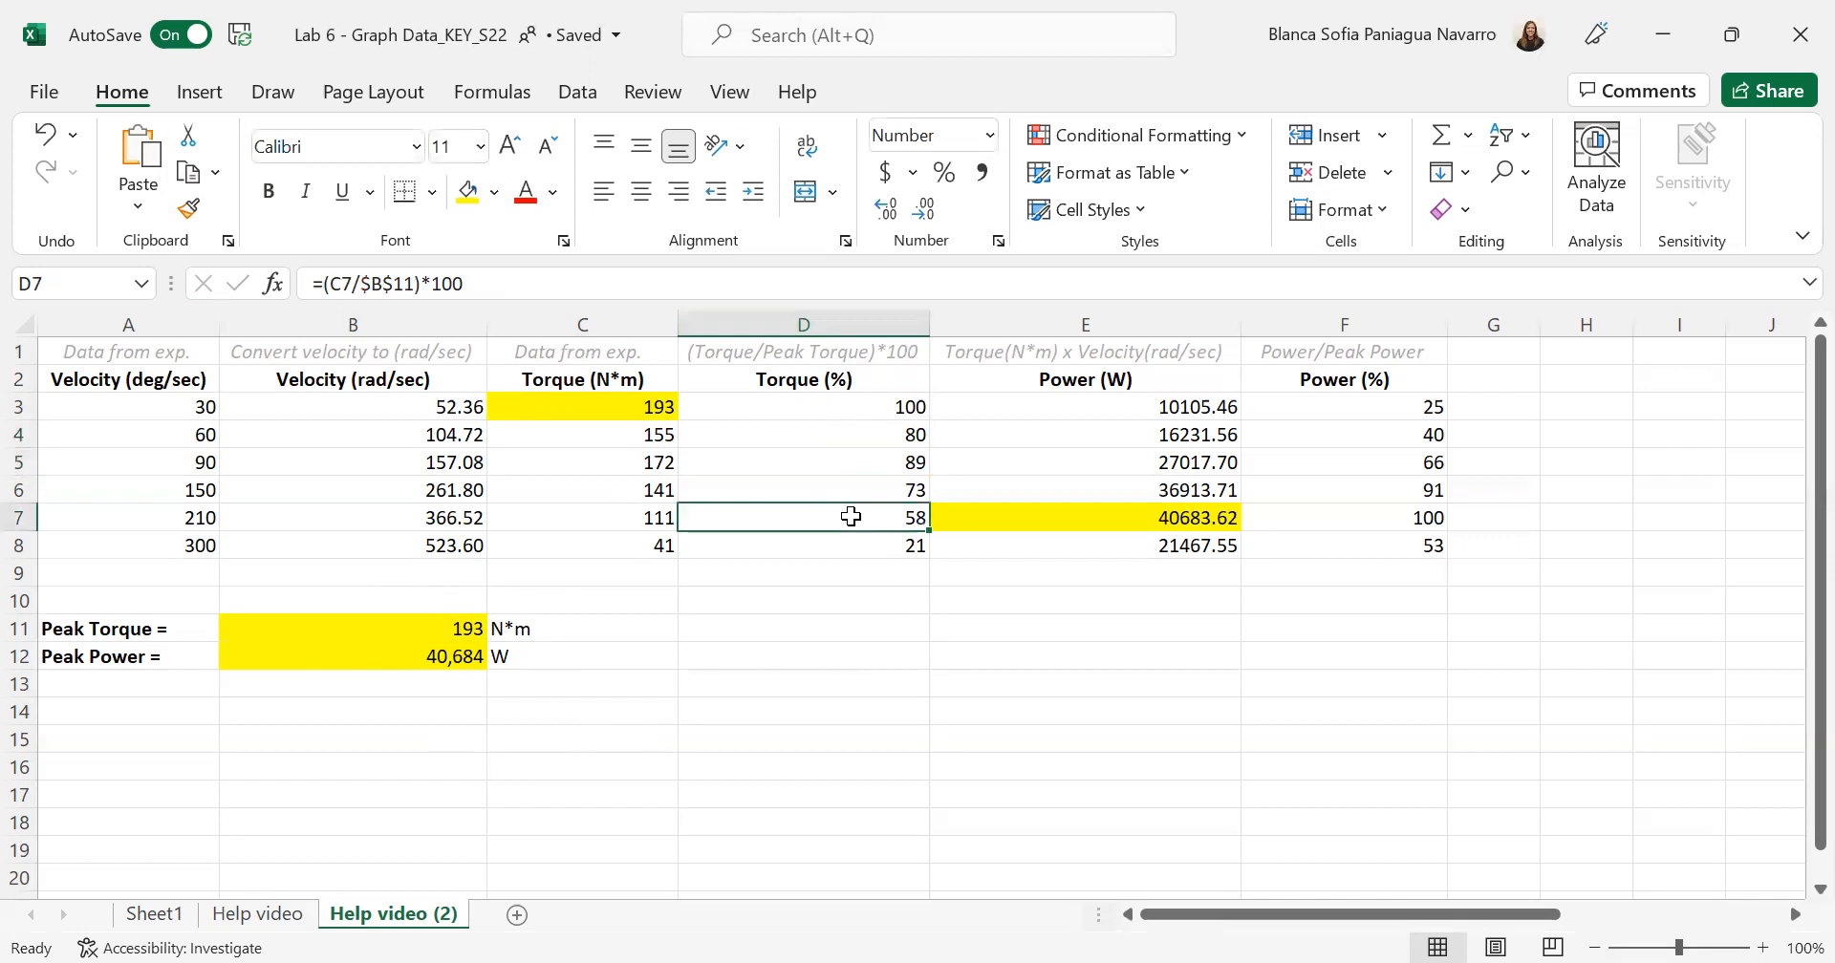
{"action": "left_click", "coordinate": [519, 276]}
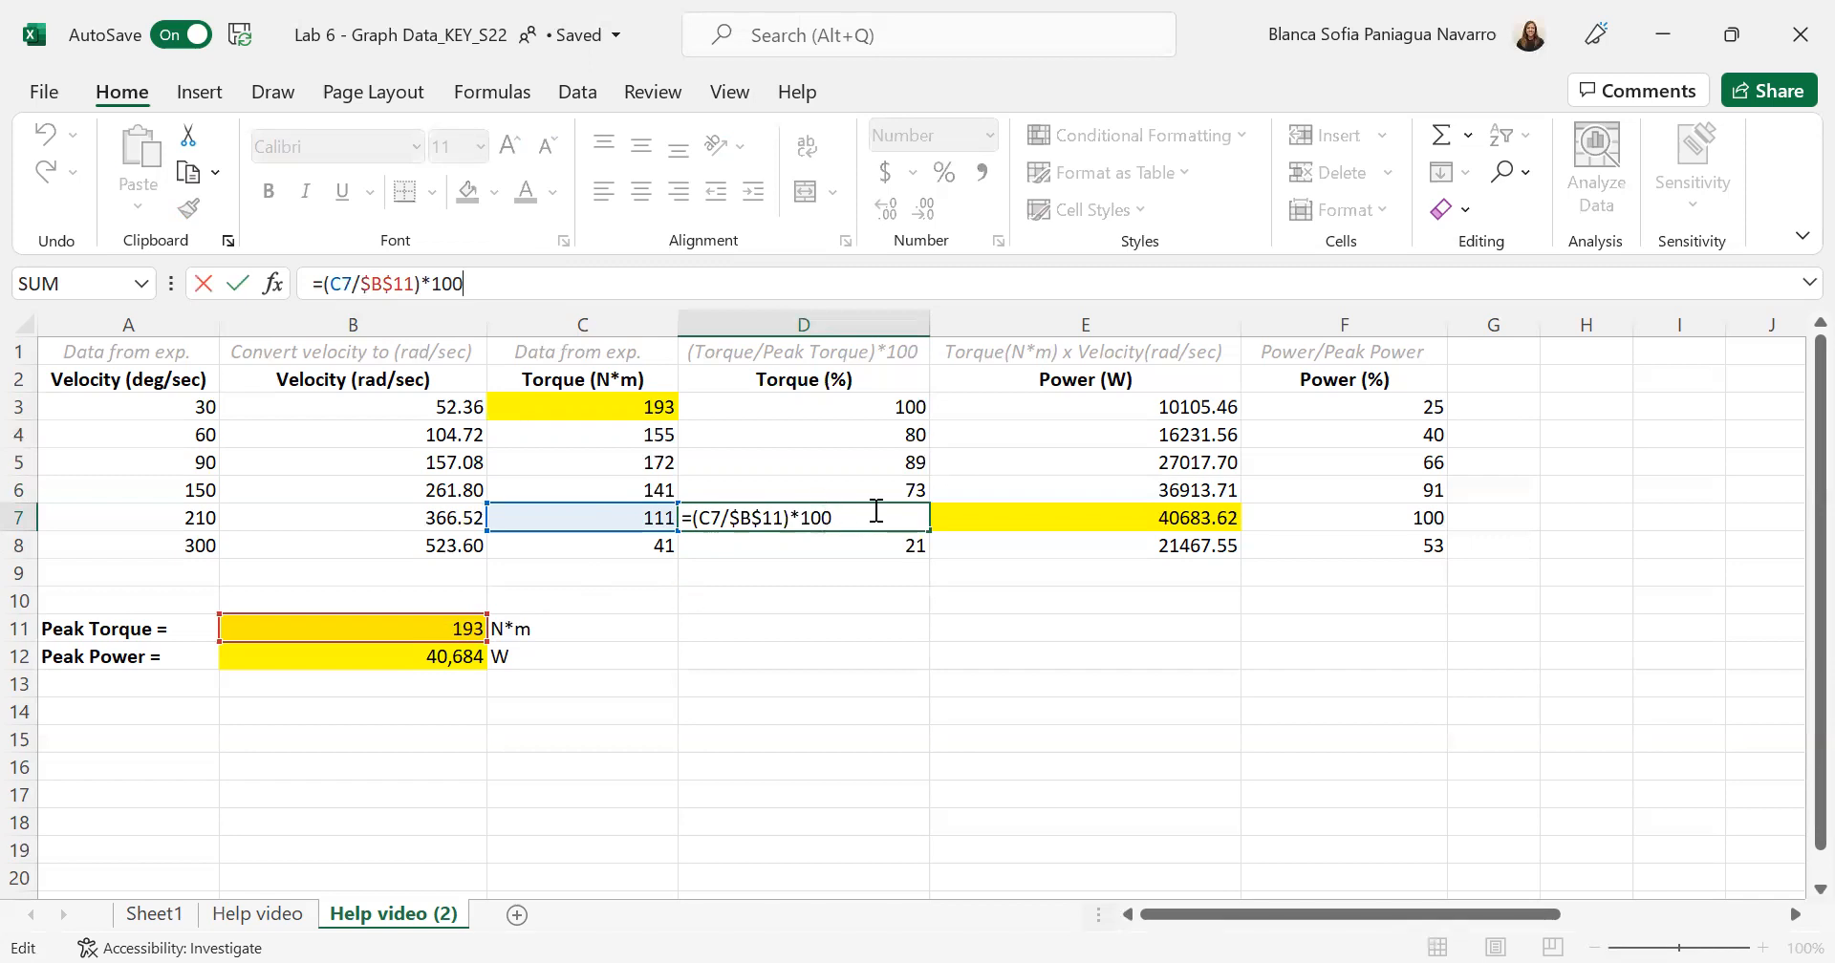
{"action": "key", "text": "Return"}
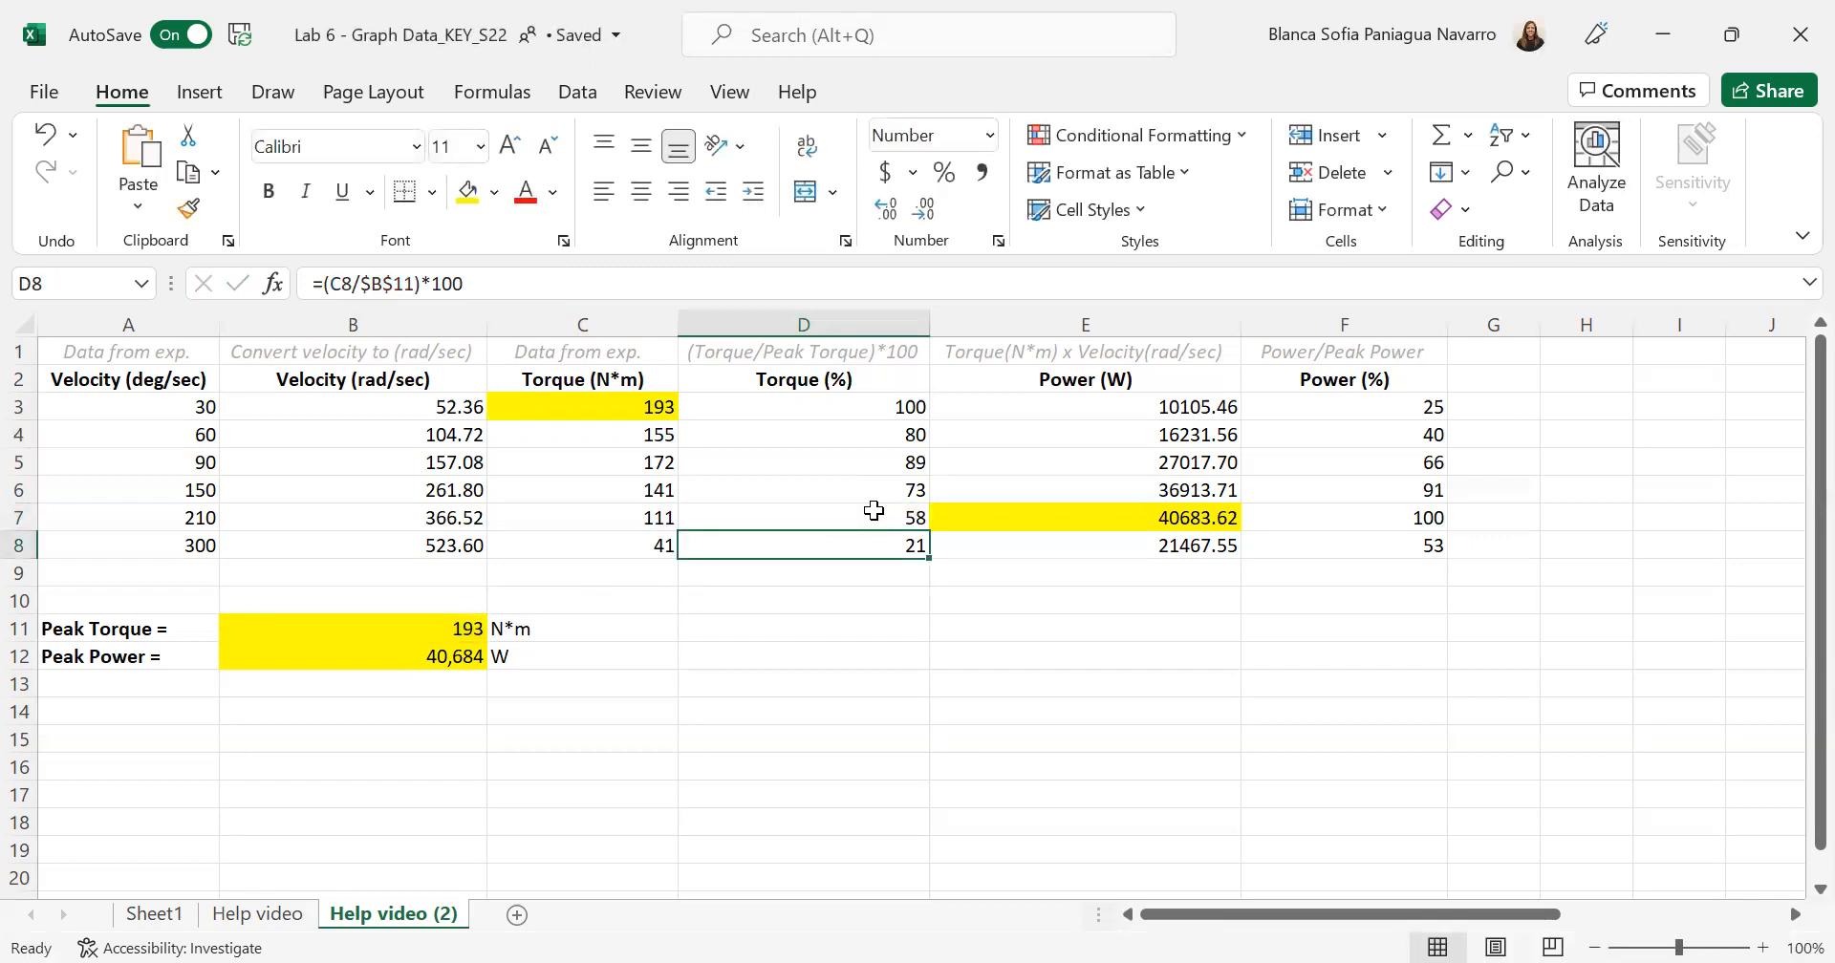
- Examine the Power (W) column and the cells that its formula in E3 multiplies, including the Velocity (rad/sec) column
{"action": "left_click", "coordinate": [1118, 409]}
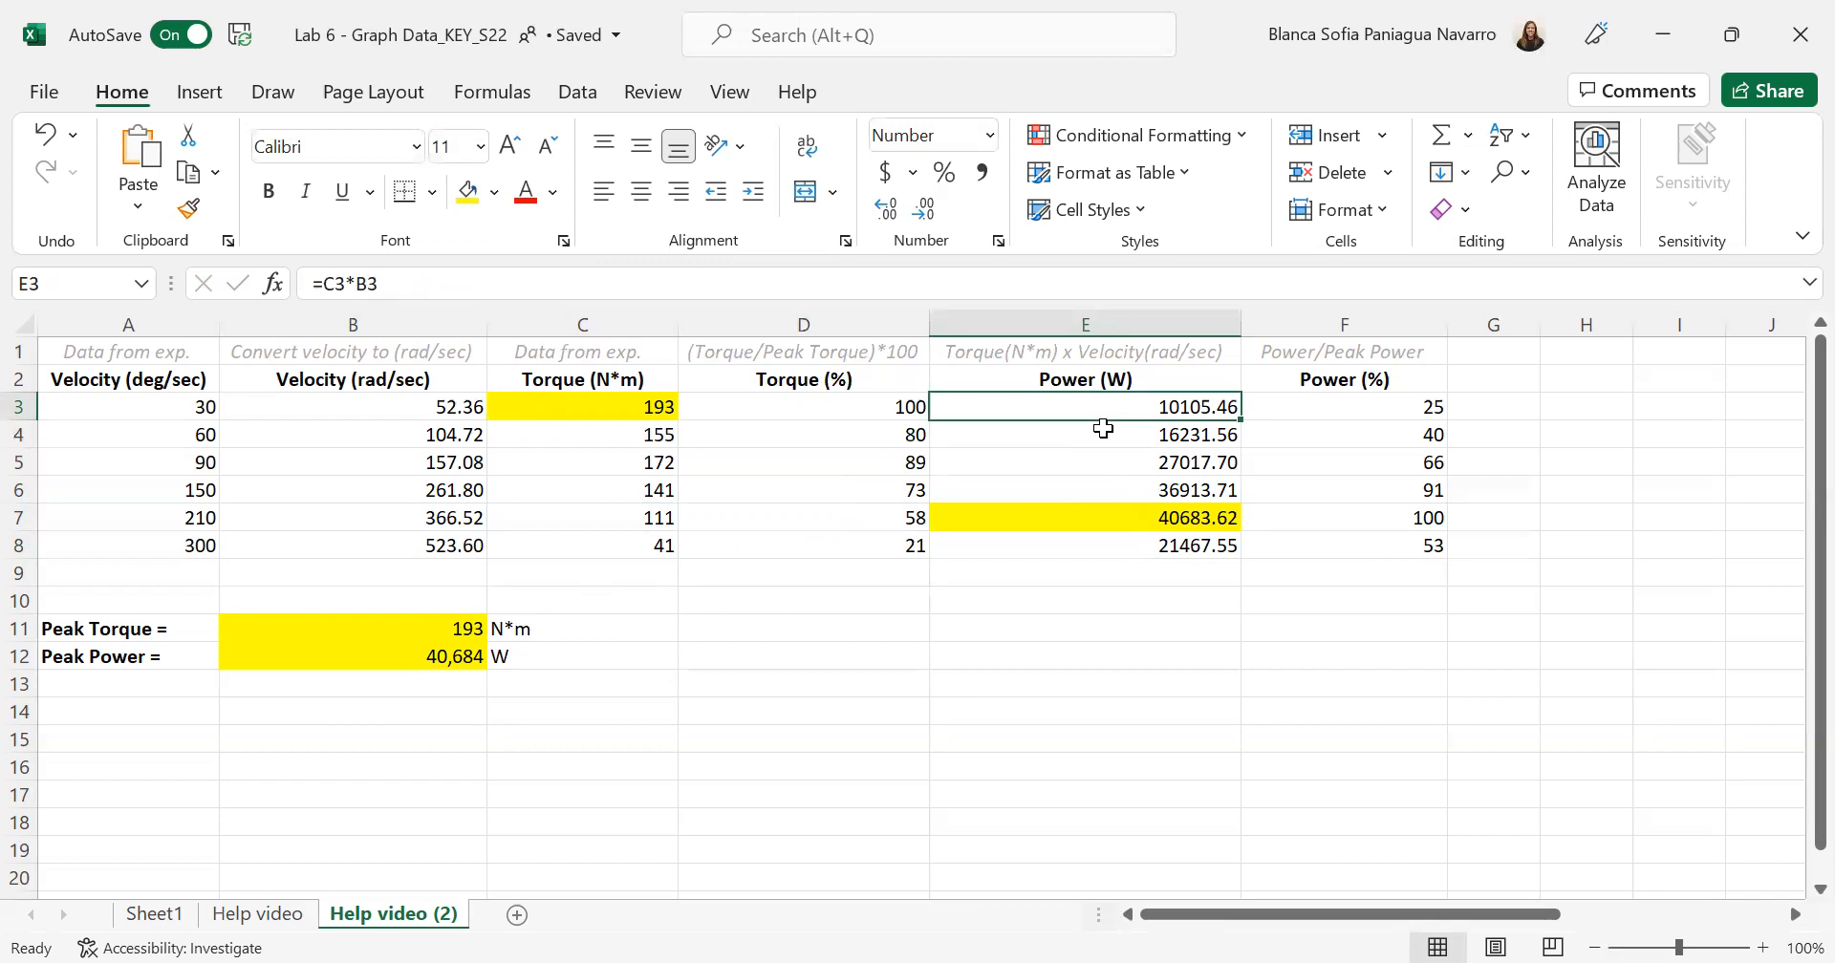
{"action": "left_click", "coordinate": [1063, 323]}
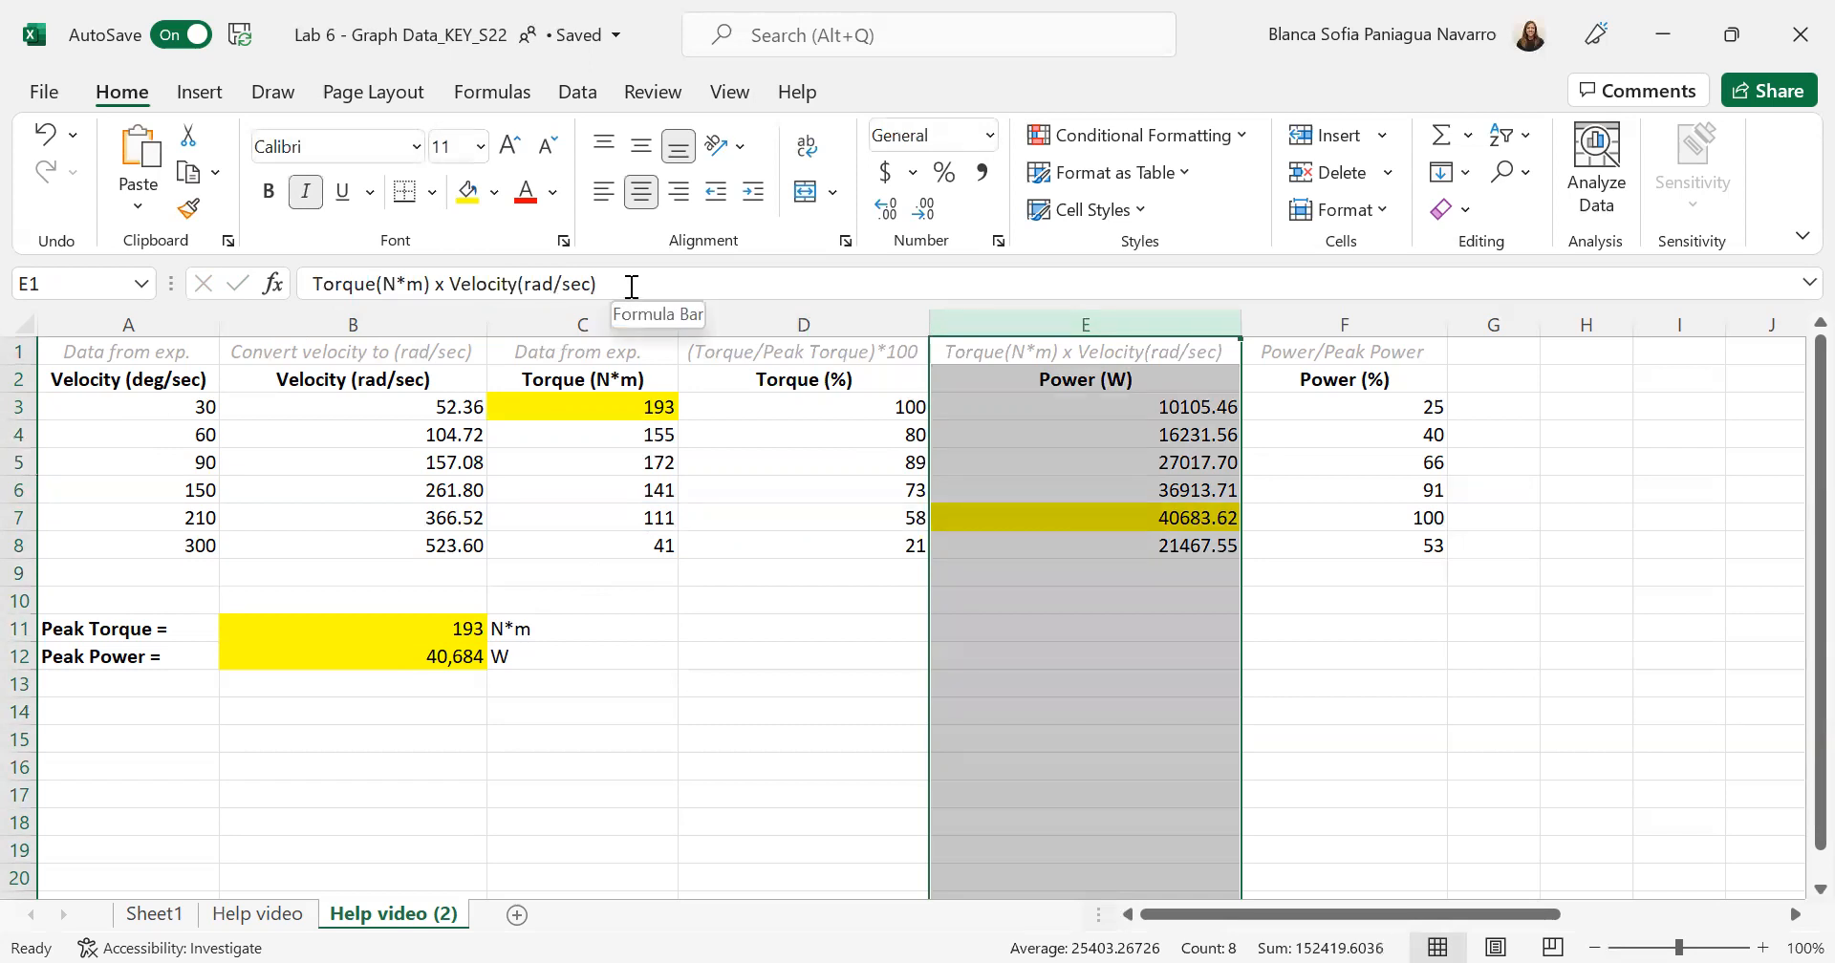
{"action": "left_click", "coordinate": [1276, 593]}
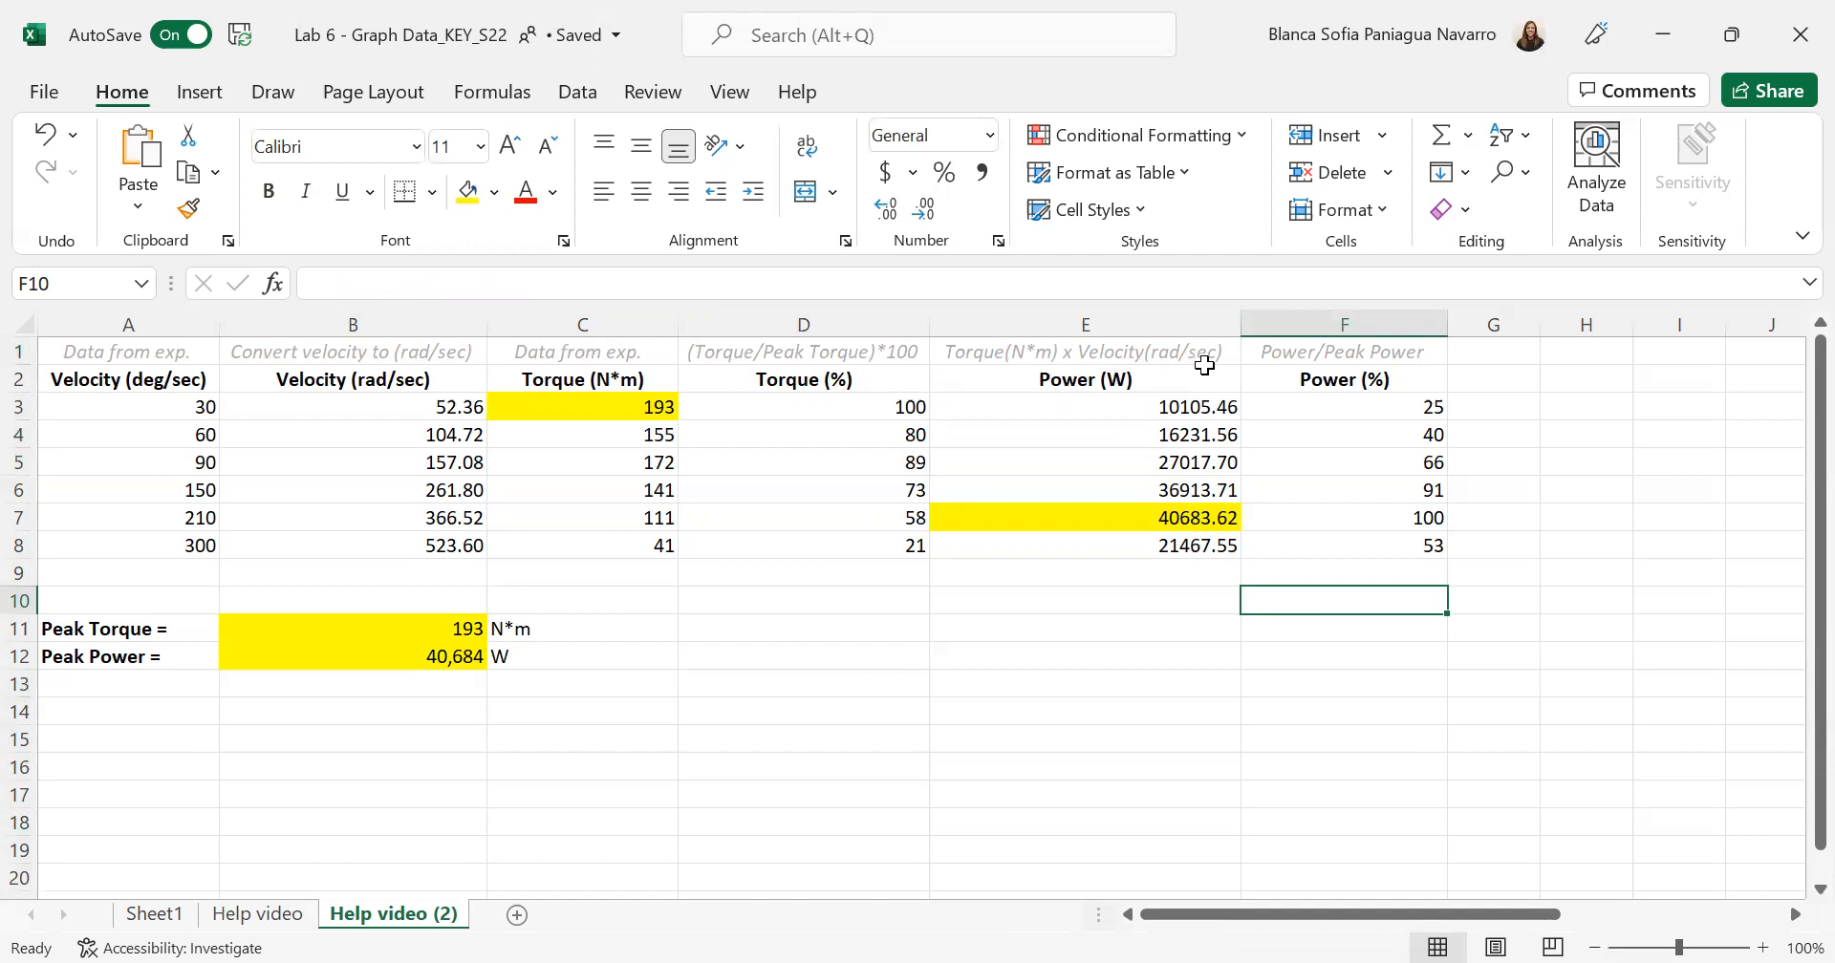
{"action": "left_click", "coordinate": [400, 324]}
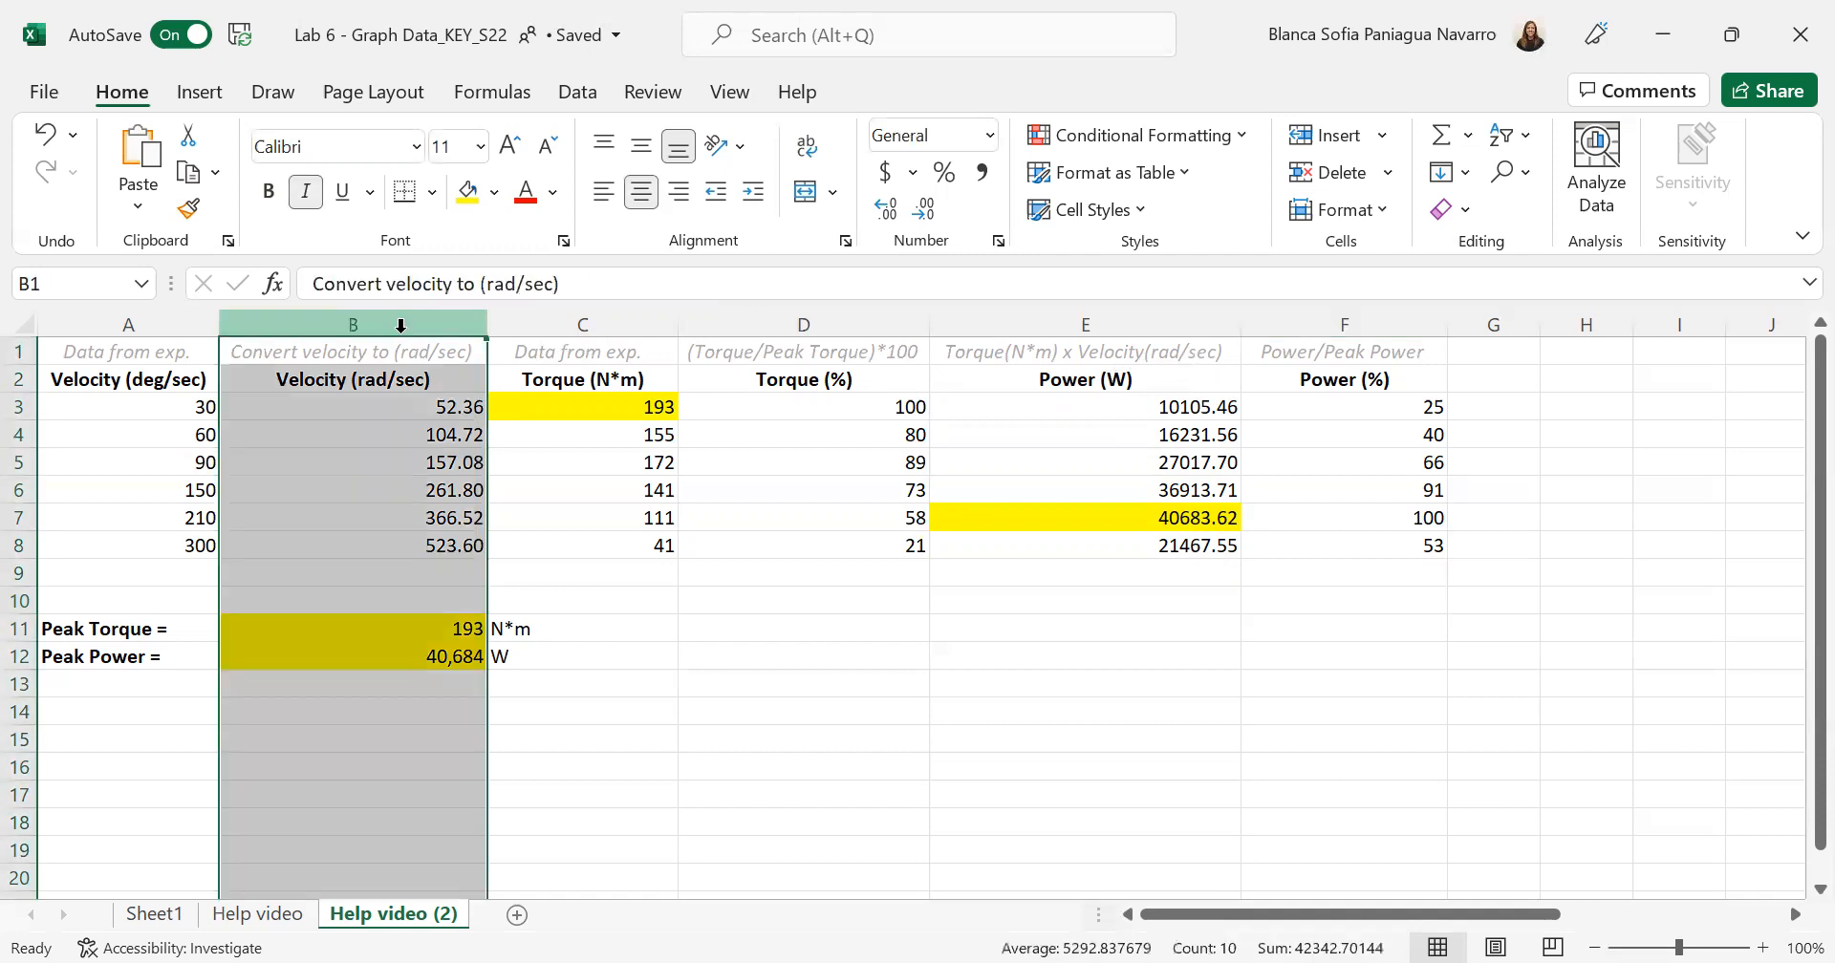
{"action": "left_click", "coordinate": [449, 424]}
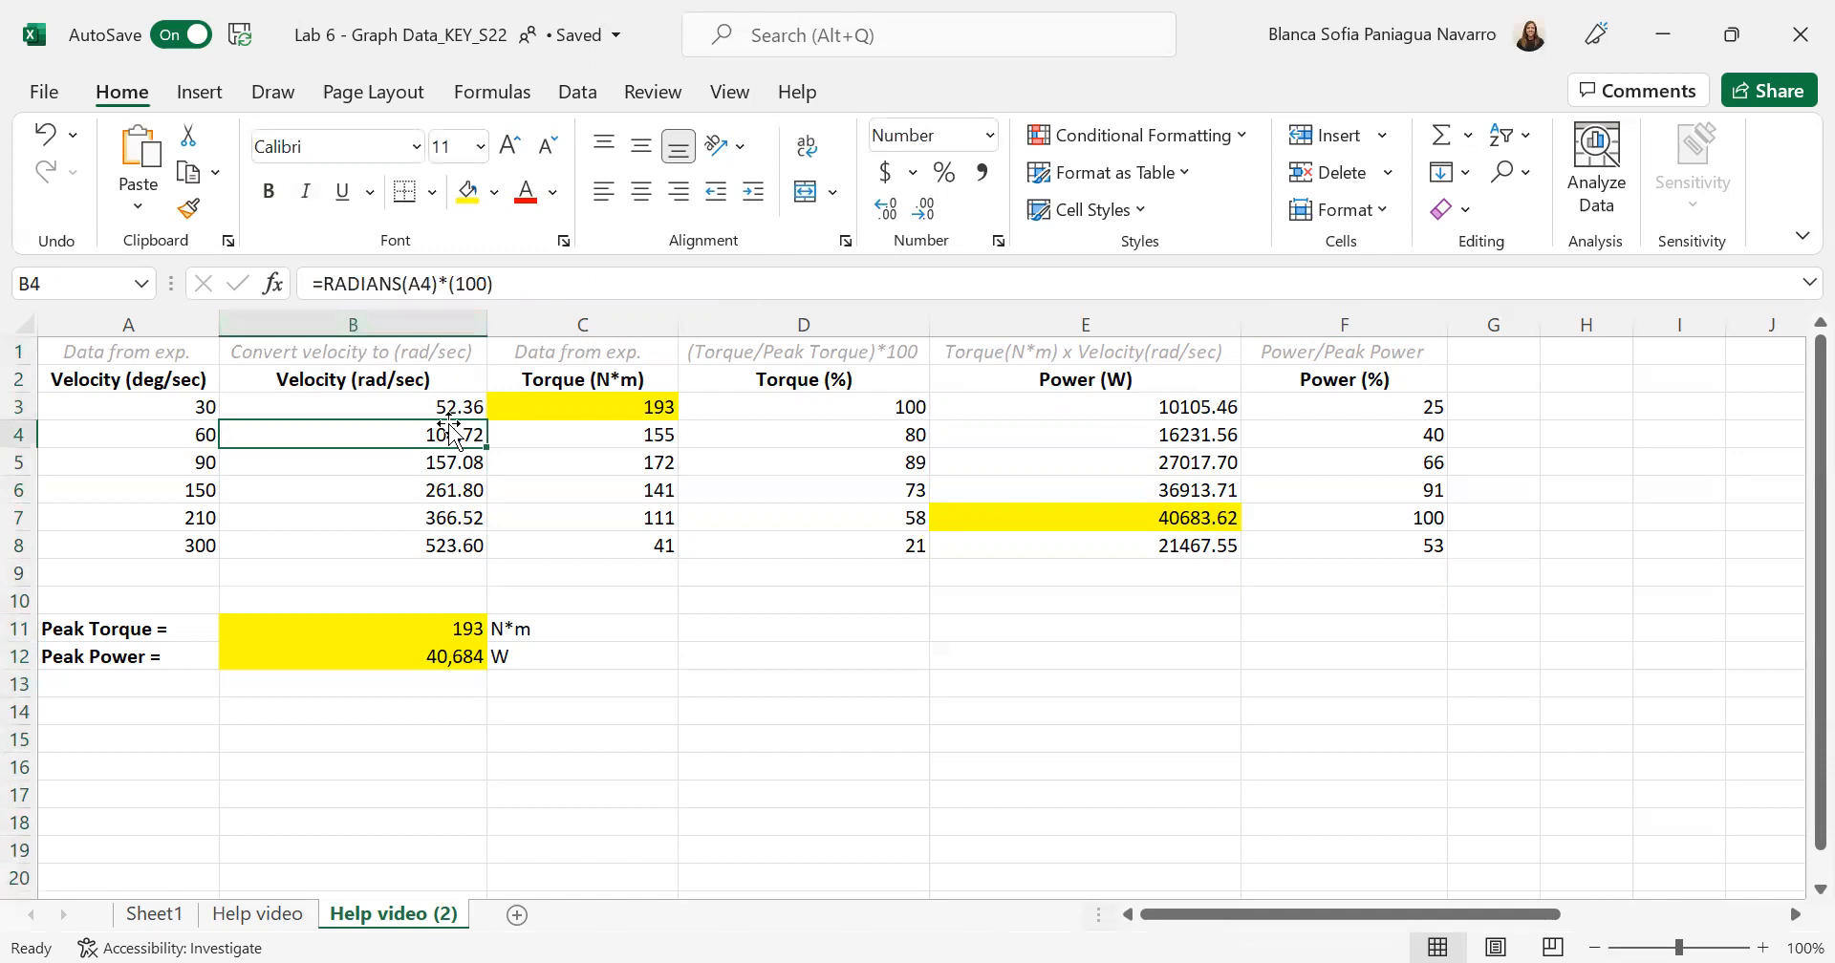
{"action": "left_click", "coordinate": [1093, 411]}
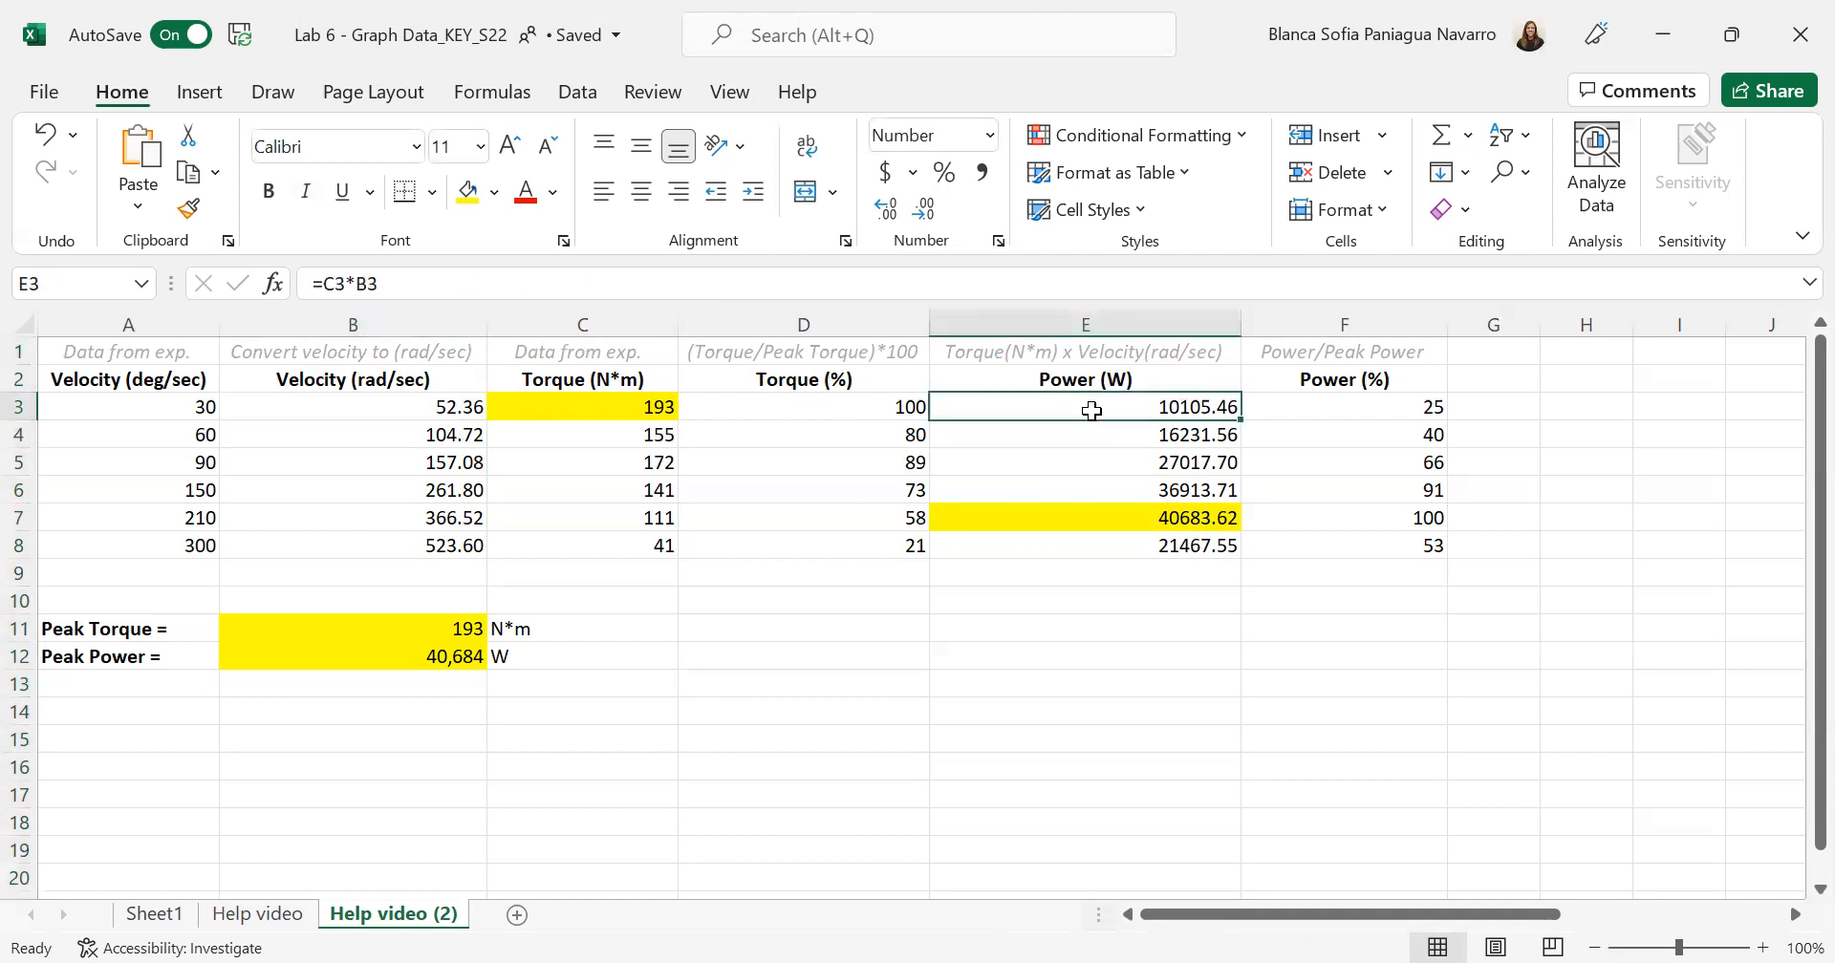
{"action": "left_click", "coordinate": [449, 286]}
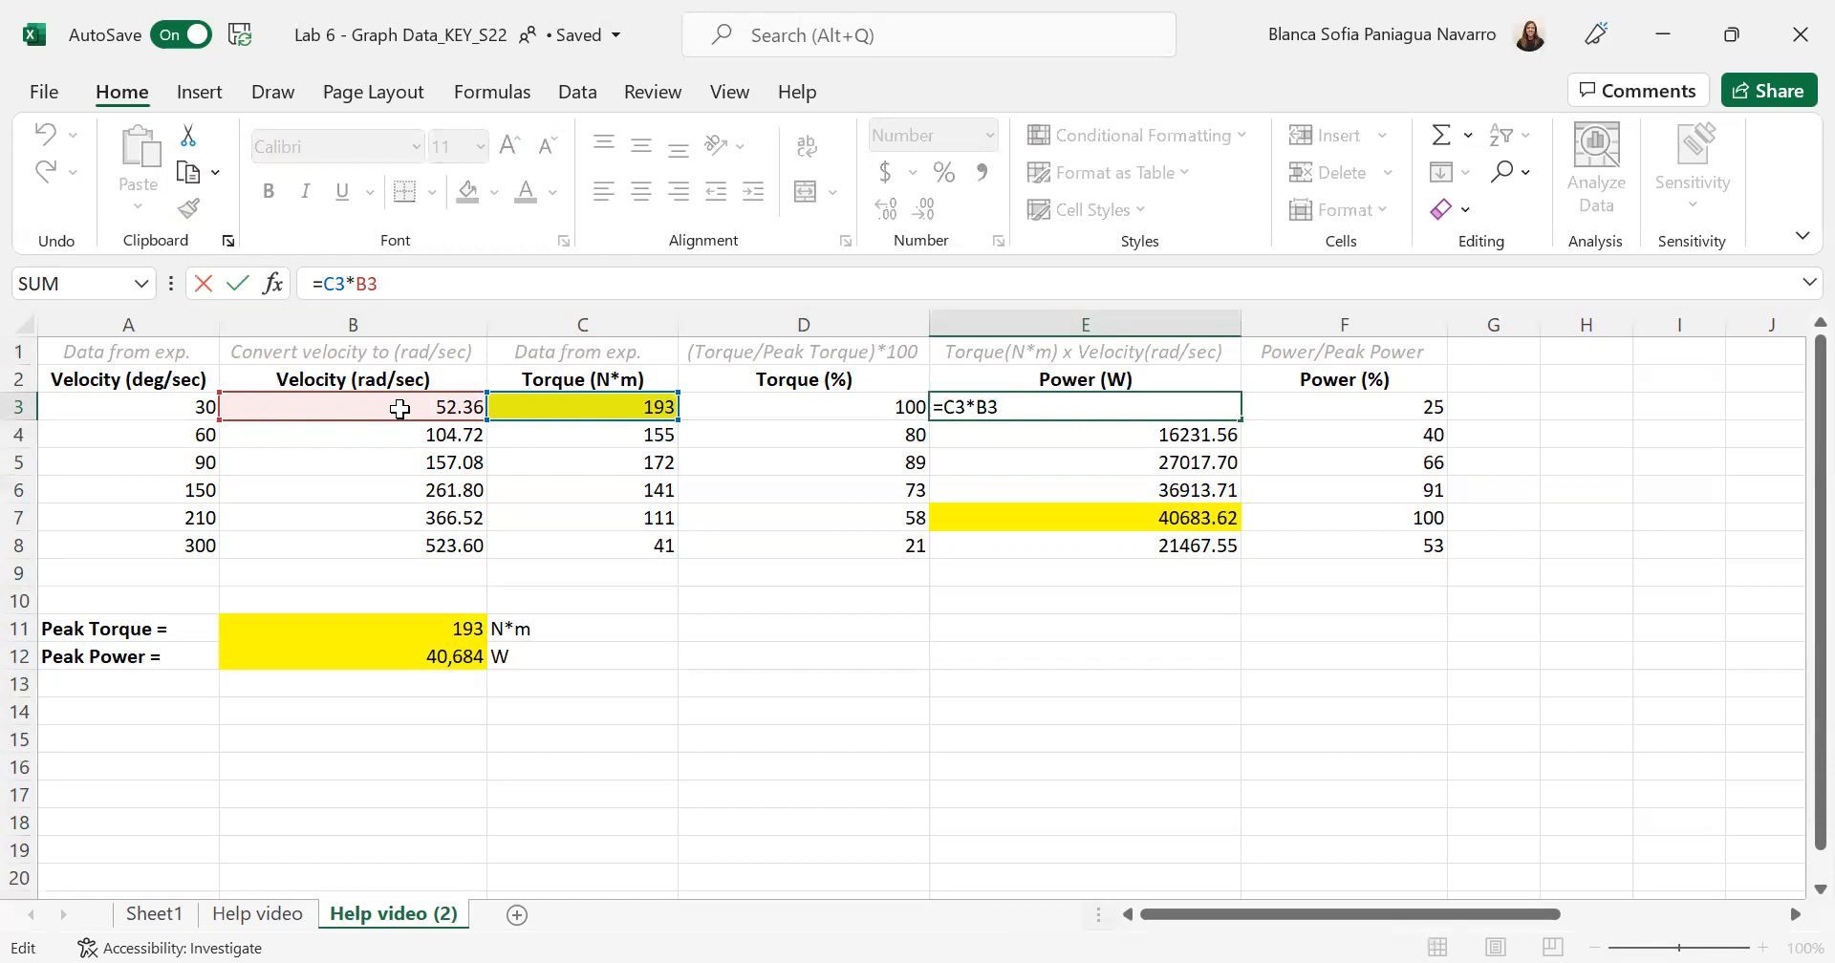
{"action": "key", "text": "Return"}
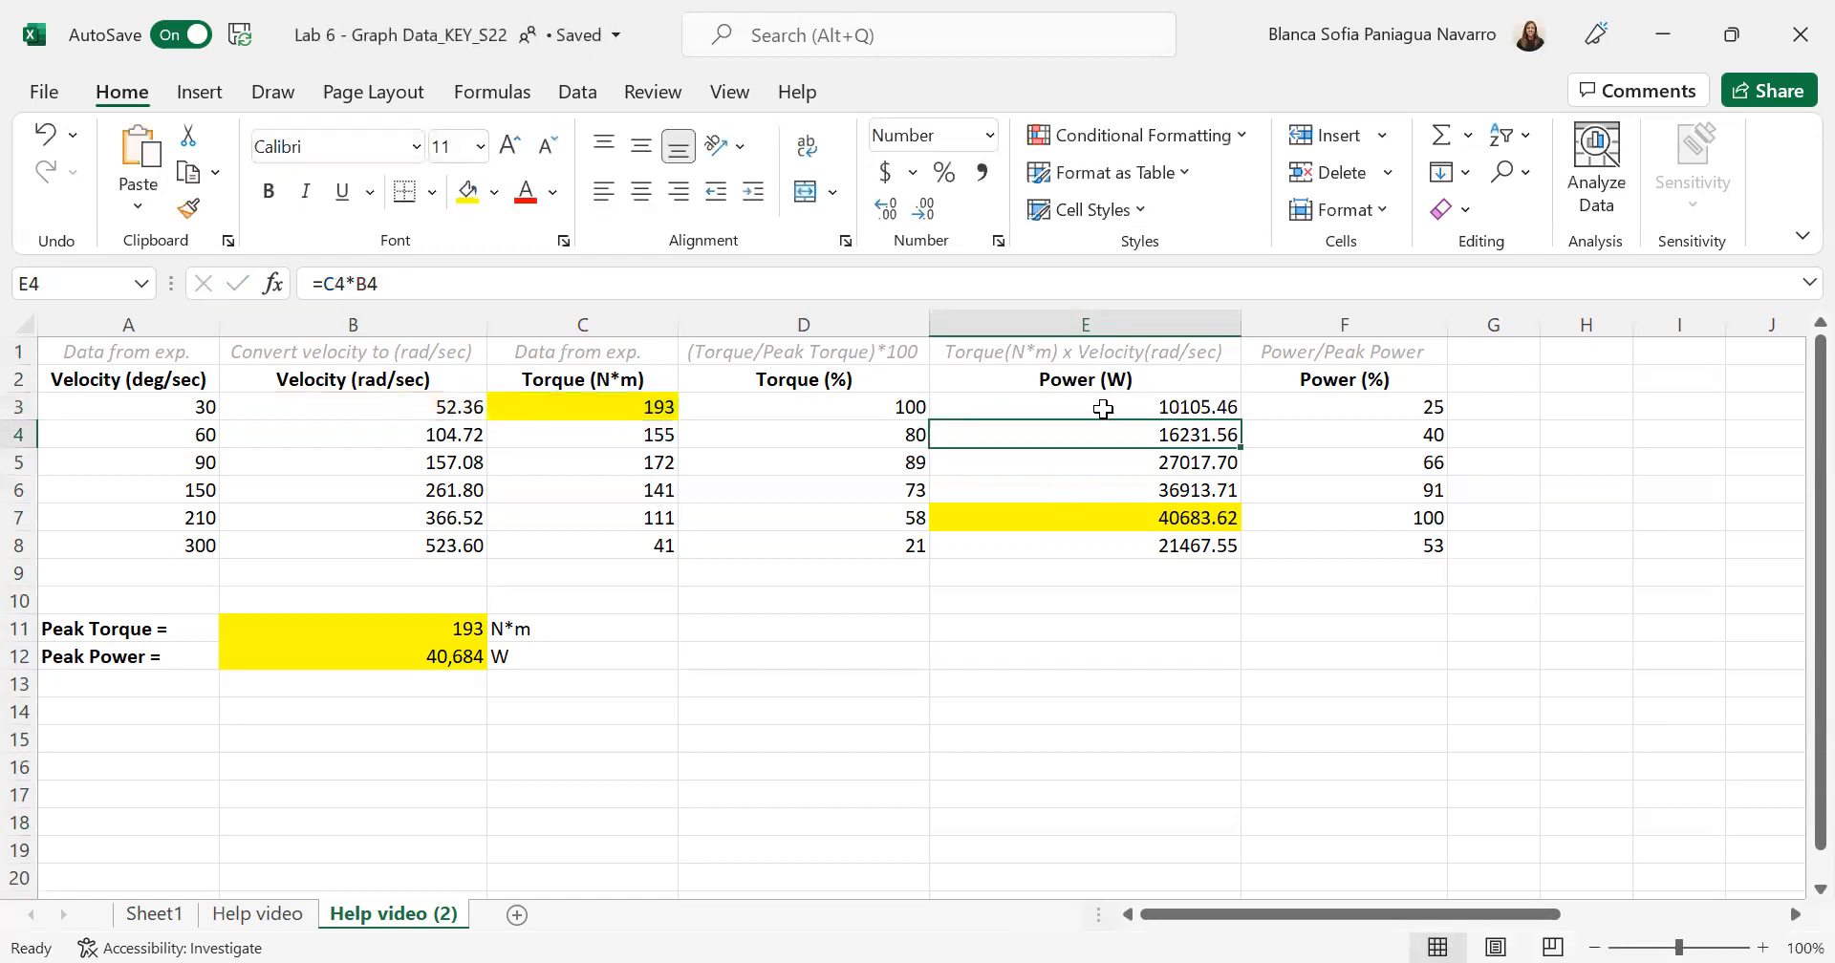
- Fill the power formula =C3*B3 from E3 down through E8 and highlight the peak power cell E7 in yellow
{"action": "left_click", "coordinate": [1126, 400]}
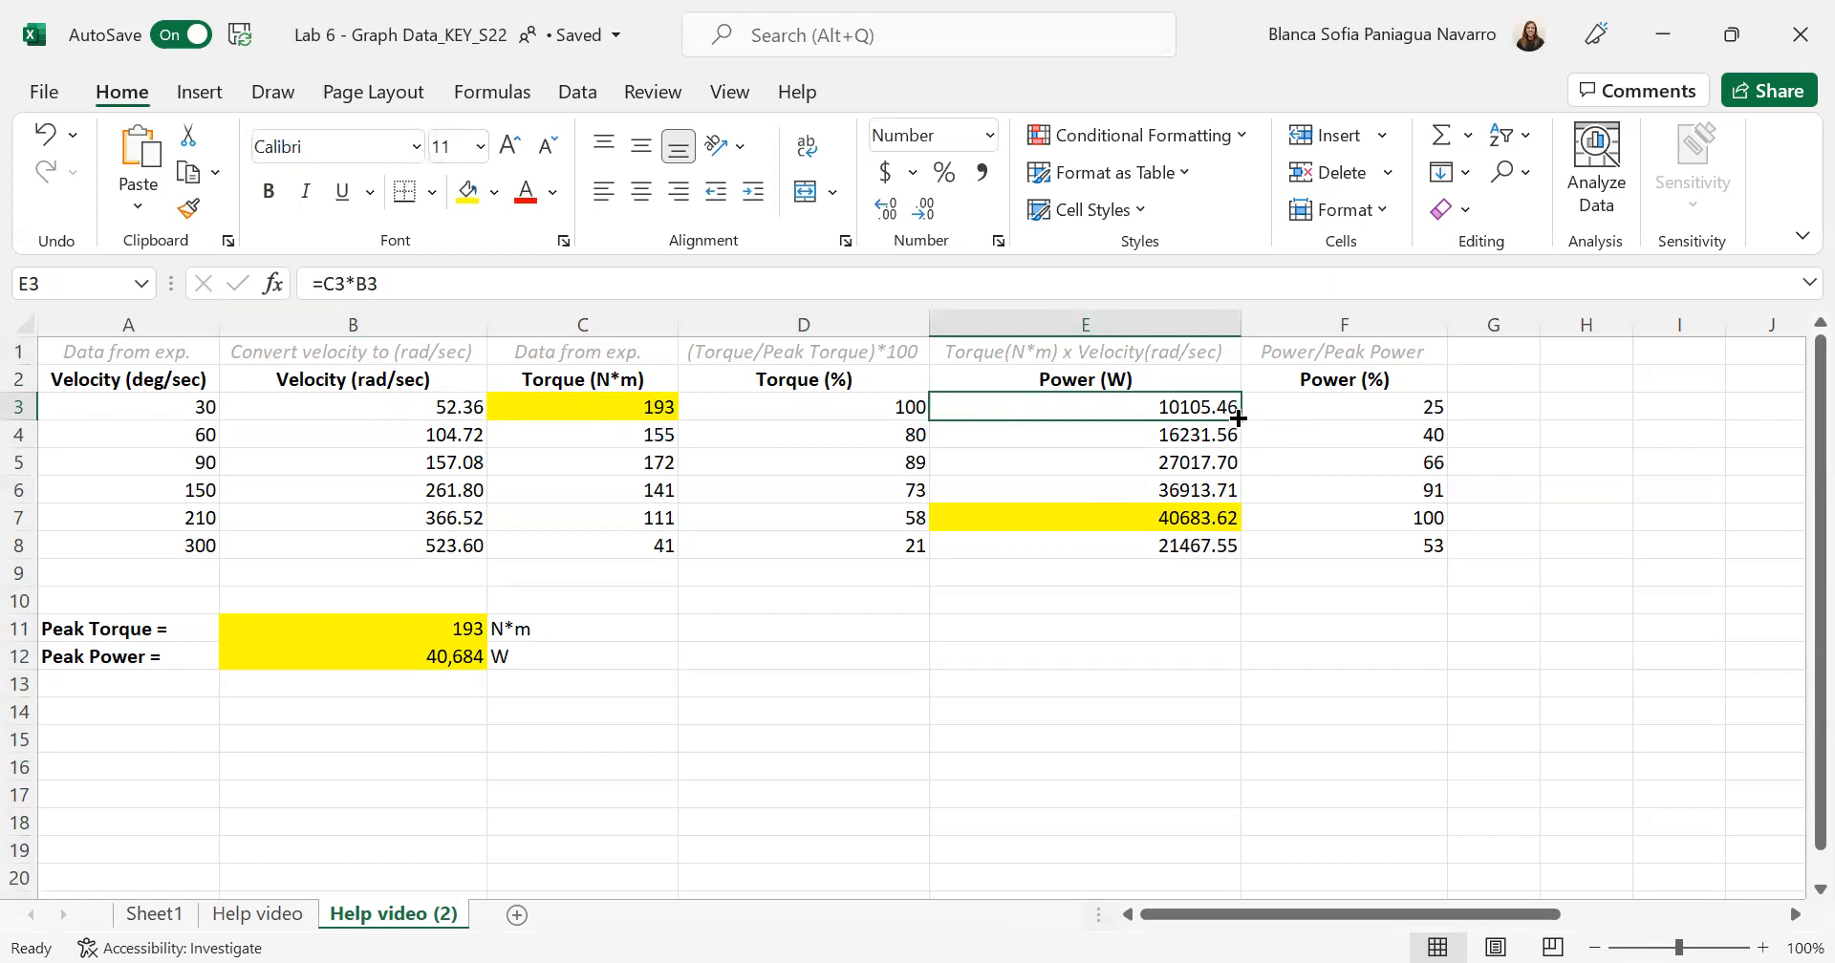
{"action": "left_click_drag", "start_coordinate": [1238, 417], "coordinate": [1237, 556]}
{"action": "left_click", "coordinate": [1155, 622]}
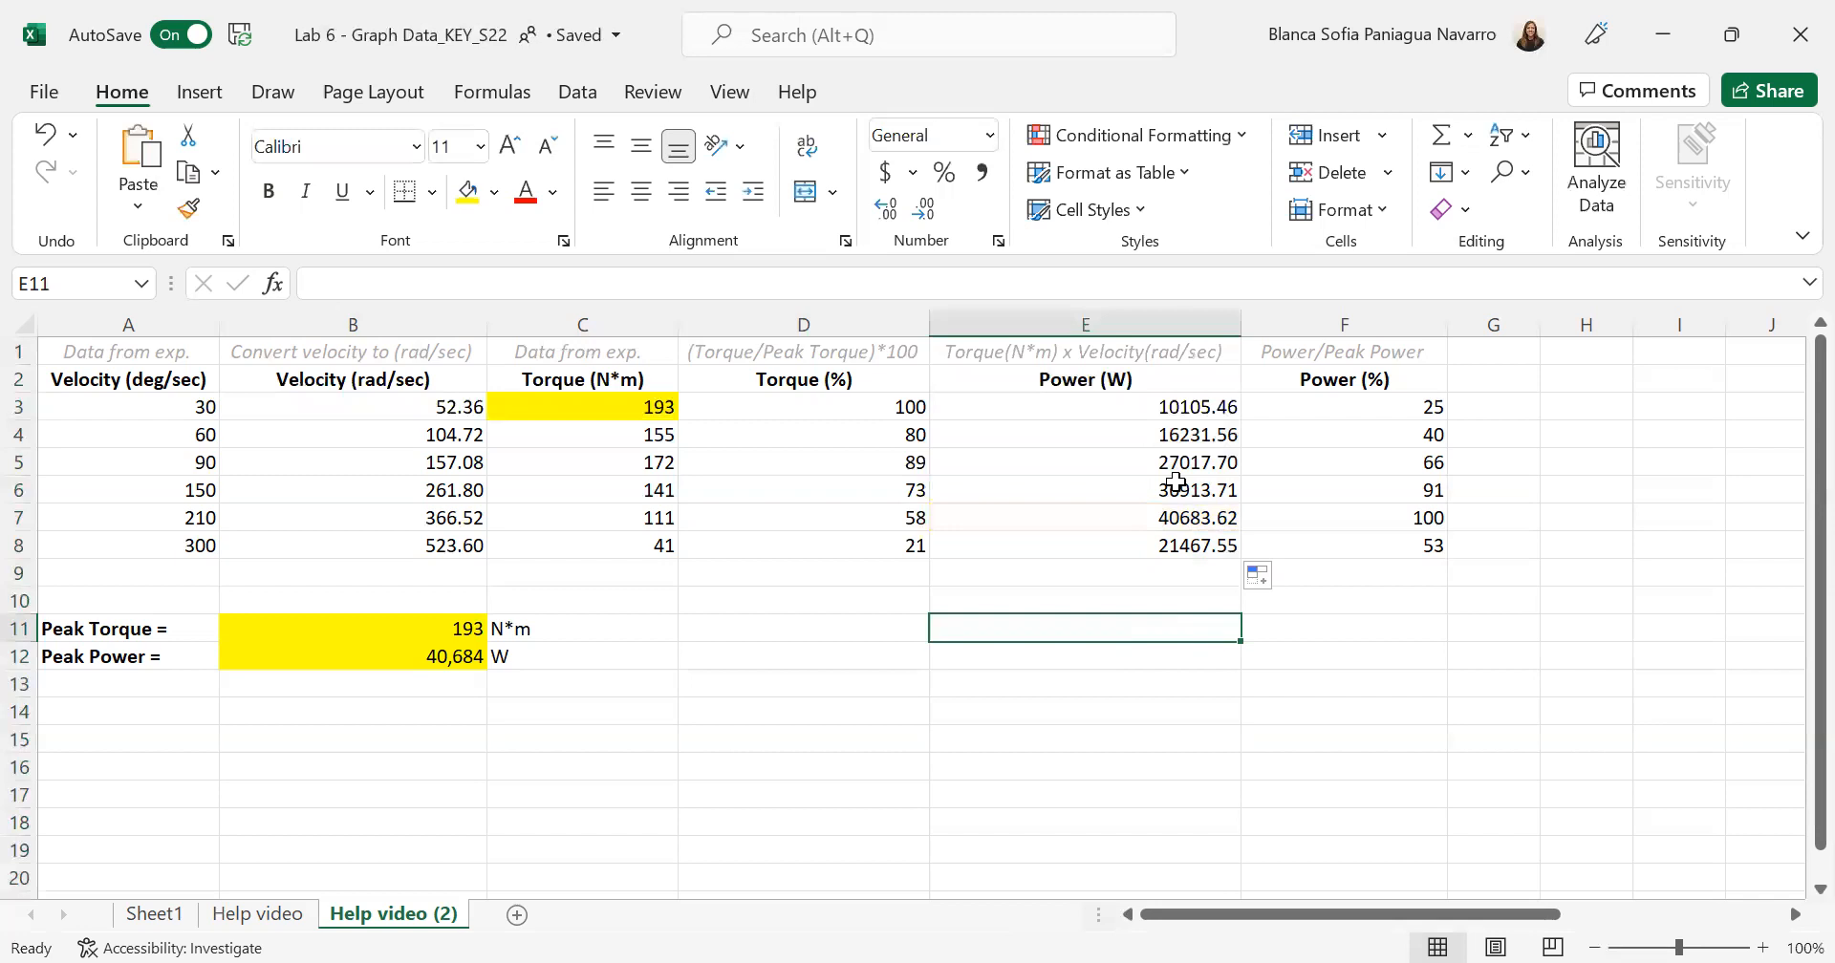
{"action": "left_click", "coordinate": [1087, 518]}
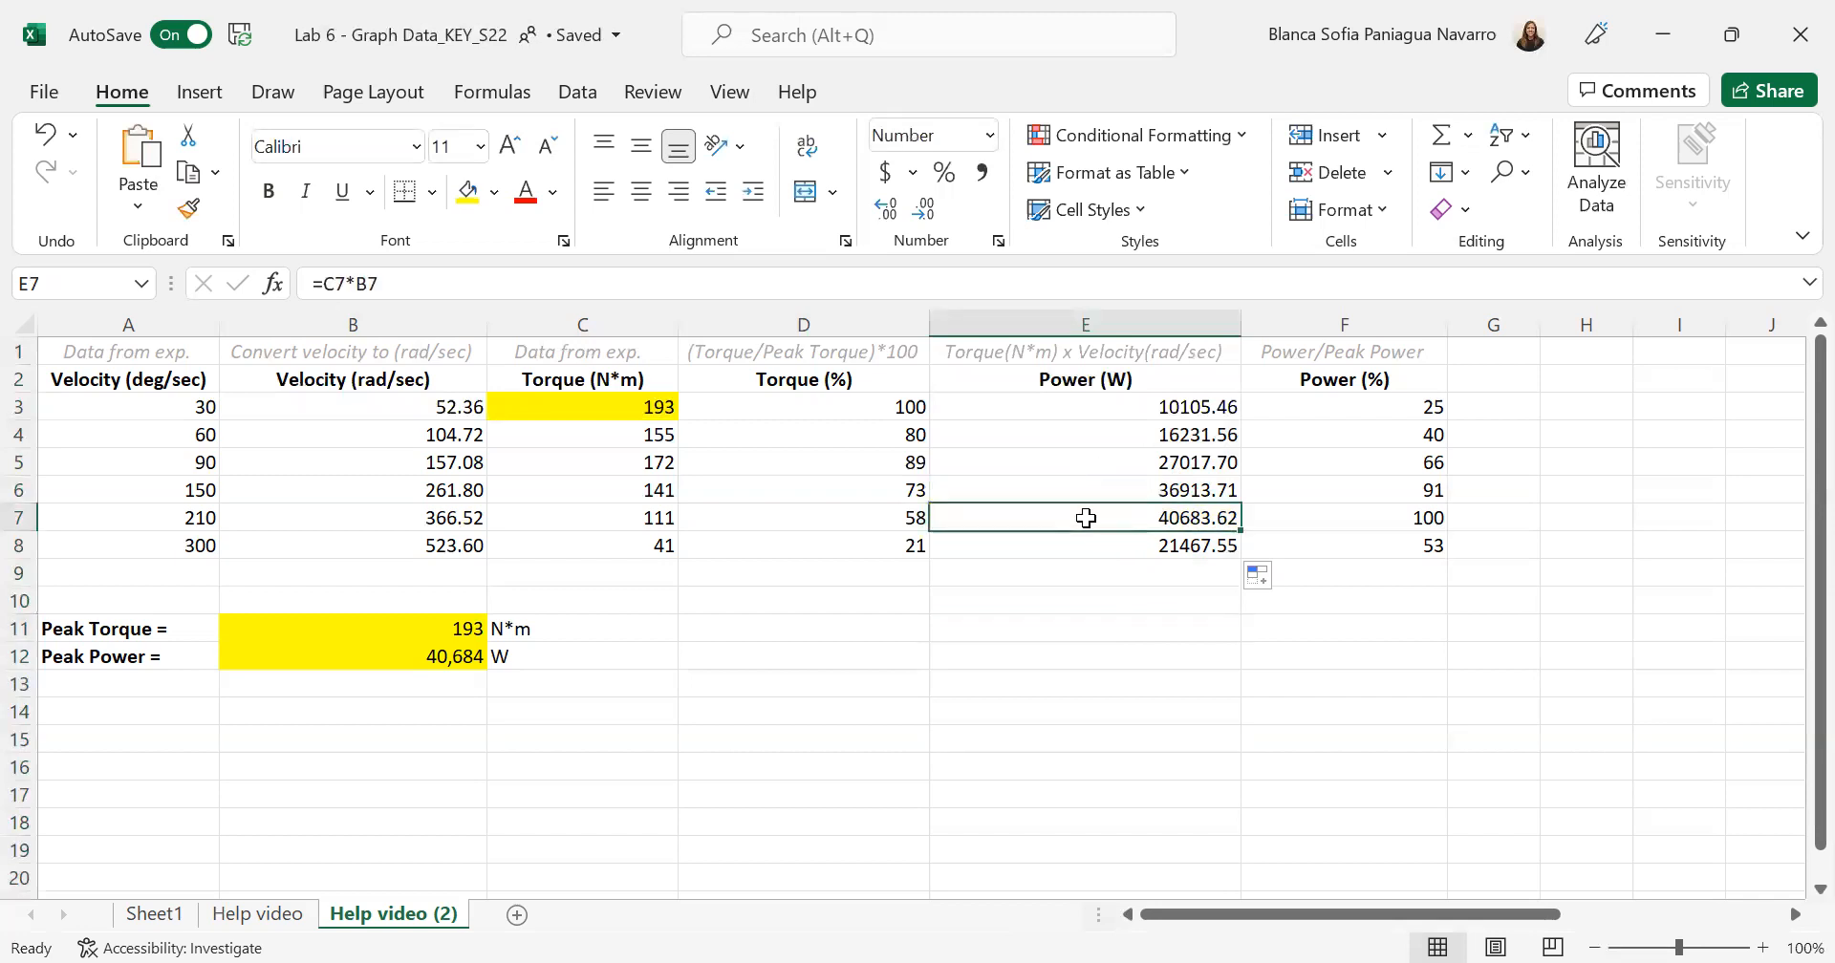
{"action": "left_click", "coordinate": [468, 194]}
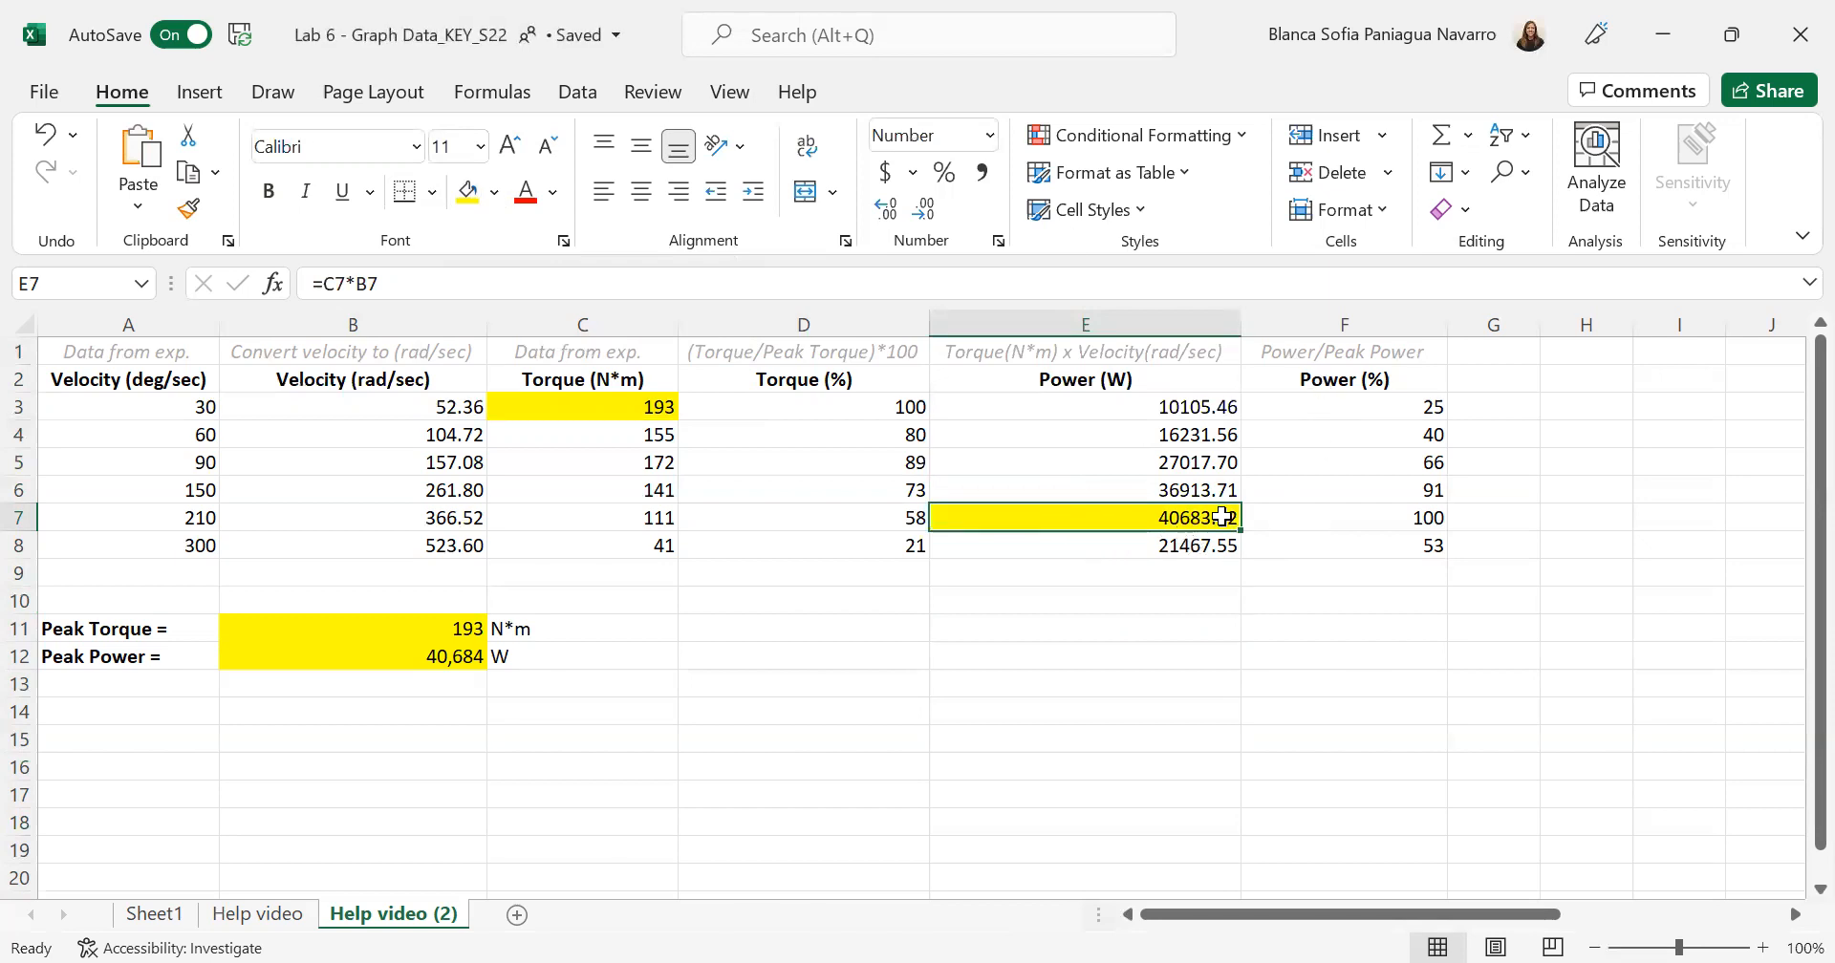
{"action": "left_click", "coordinate": [585, 407]}
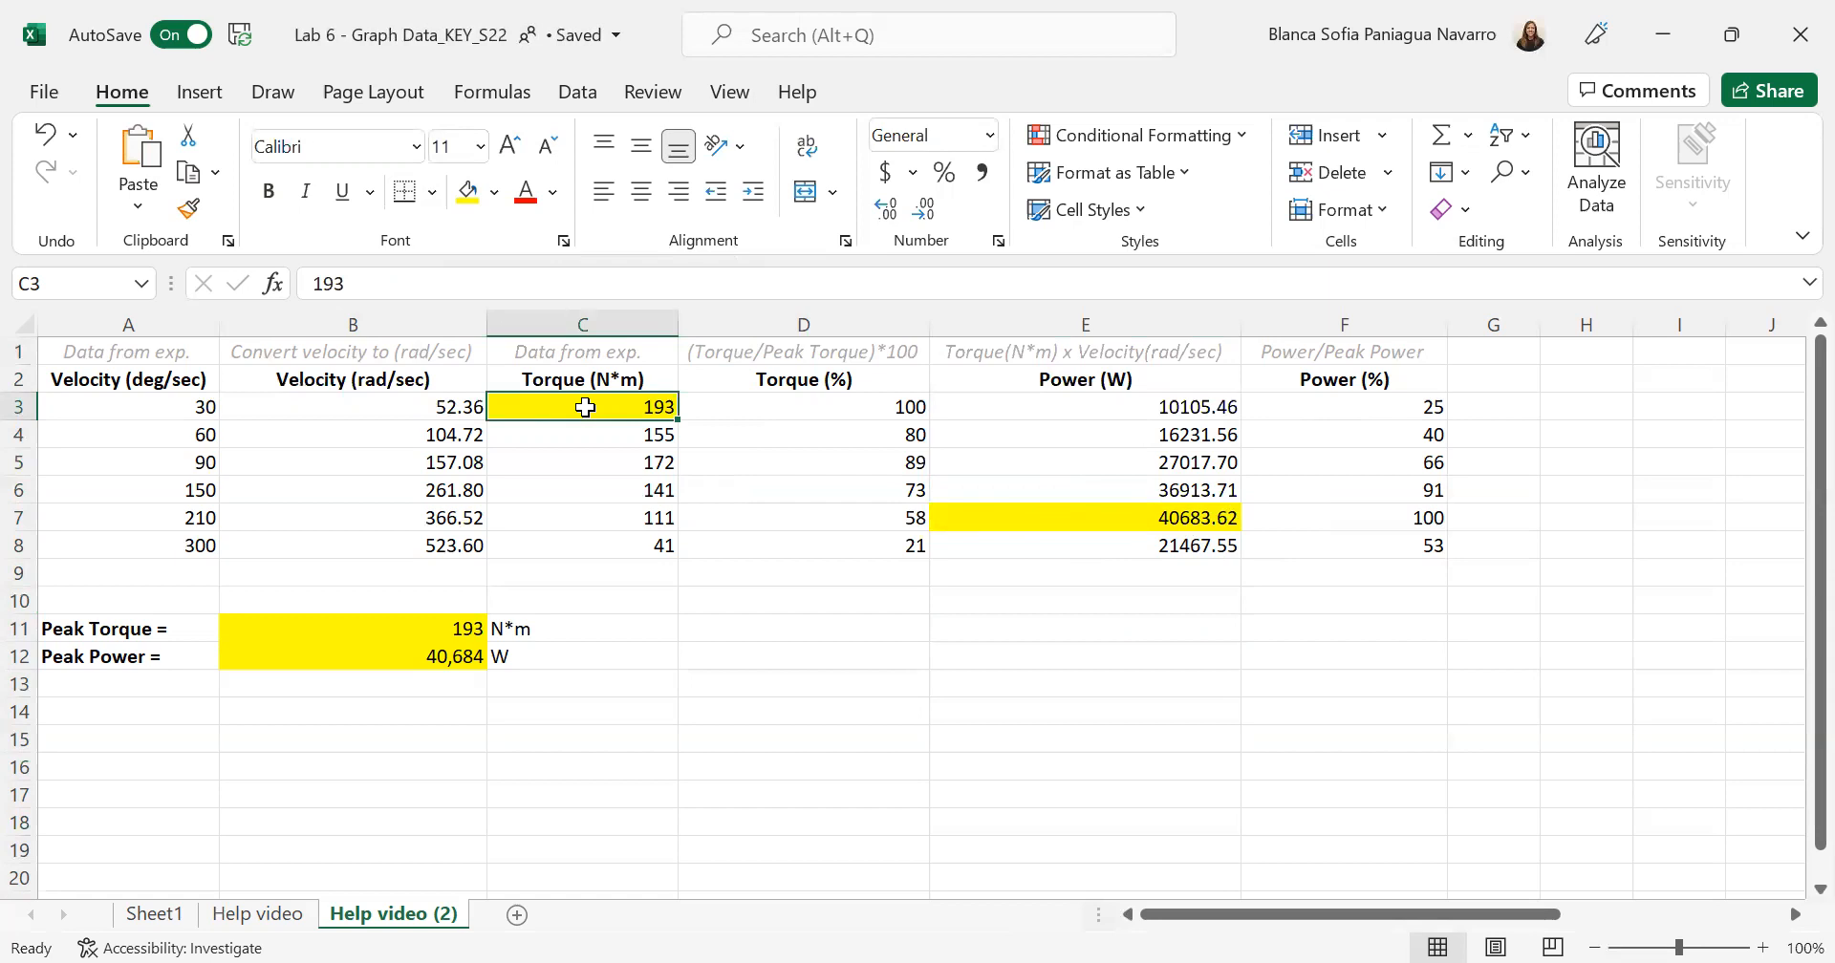
- Check the power and peak power references in the Power (%) formulas in F3 and F4
{"action": "left_click", "coordinate": [1311, 407]}
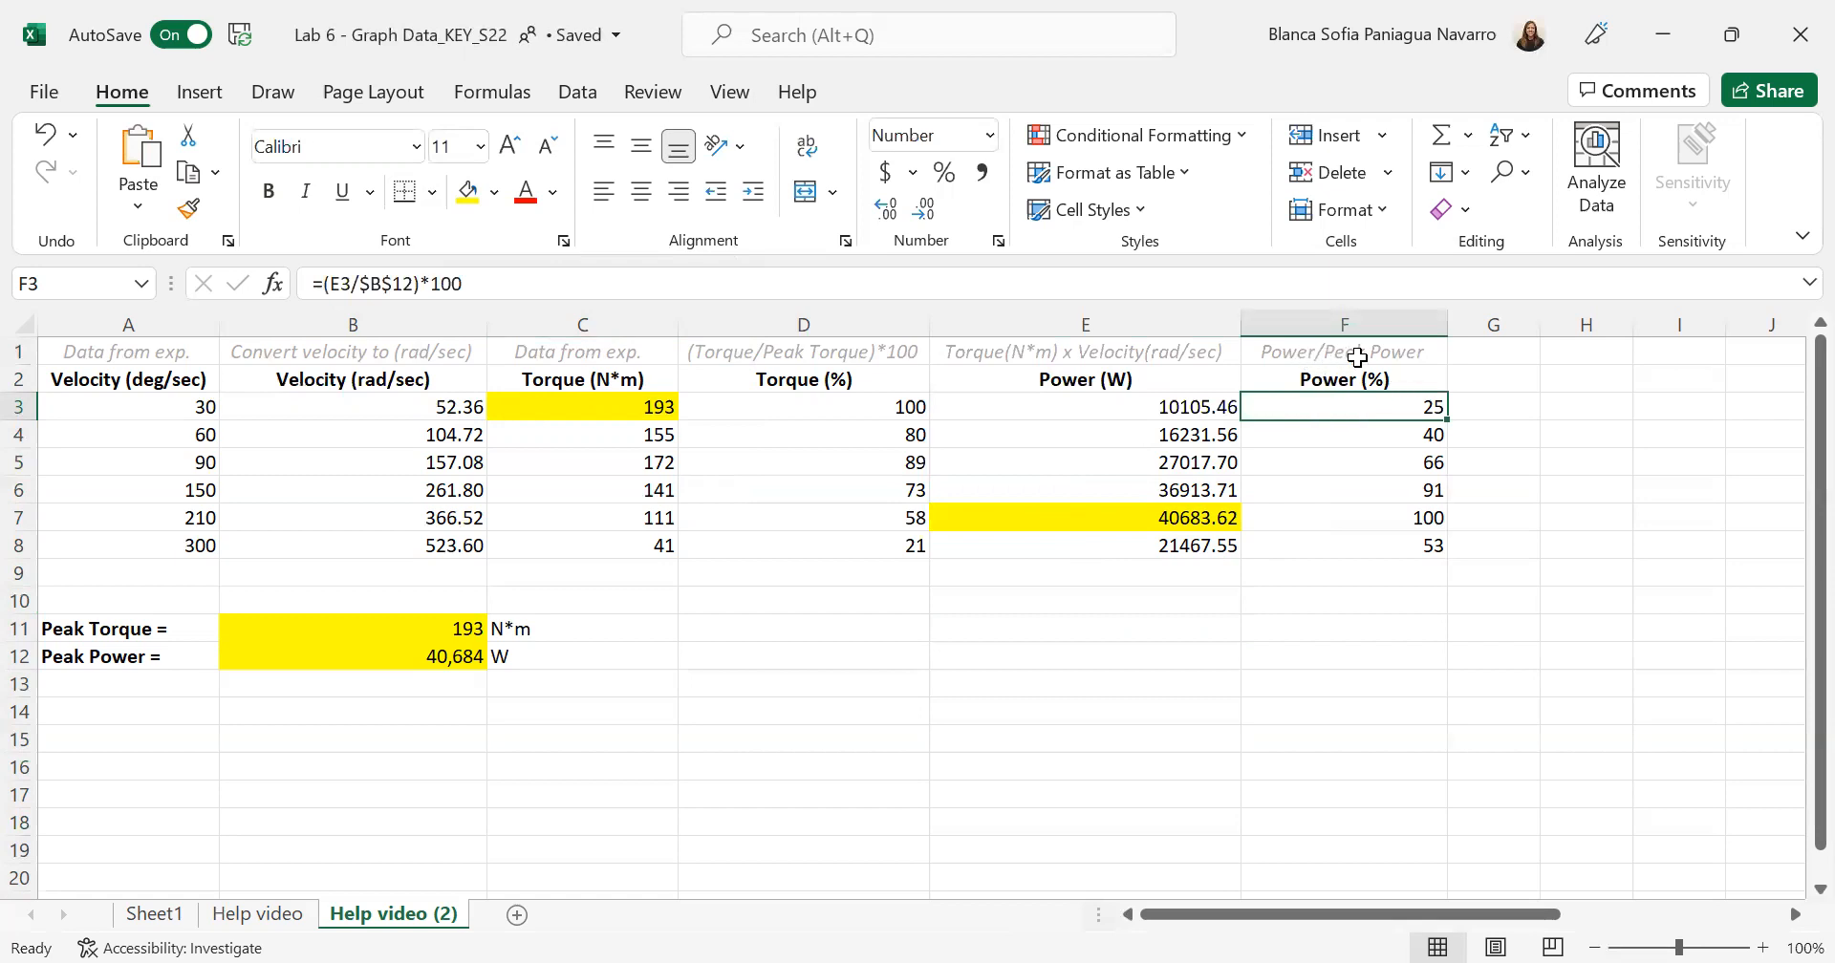
{"action": "left_click", "coordinate": [568, 287]}
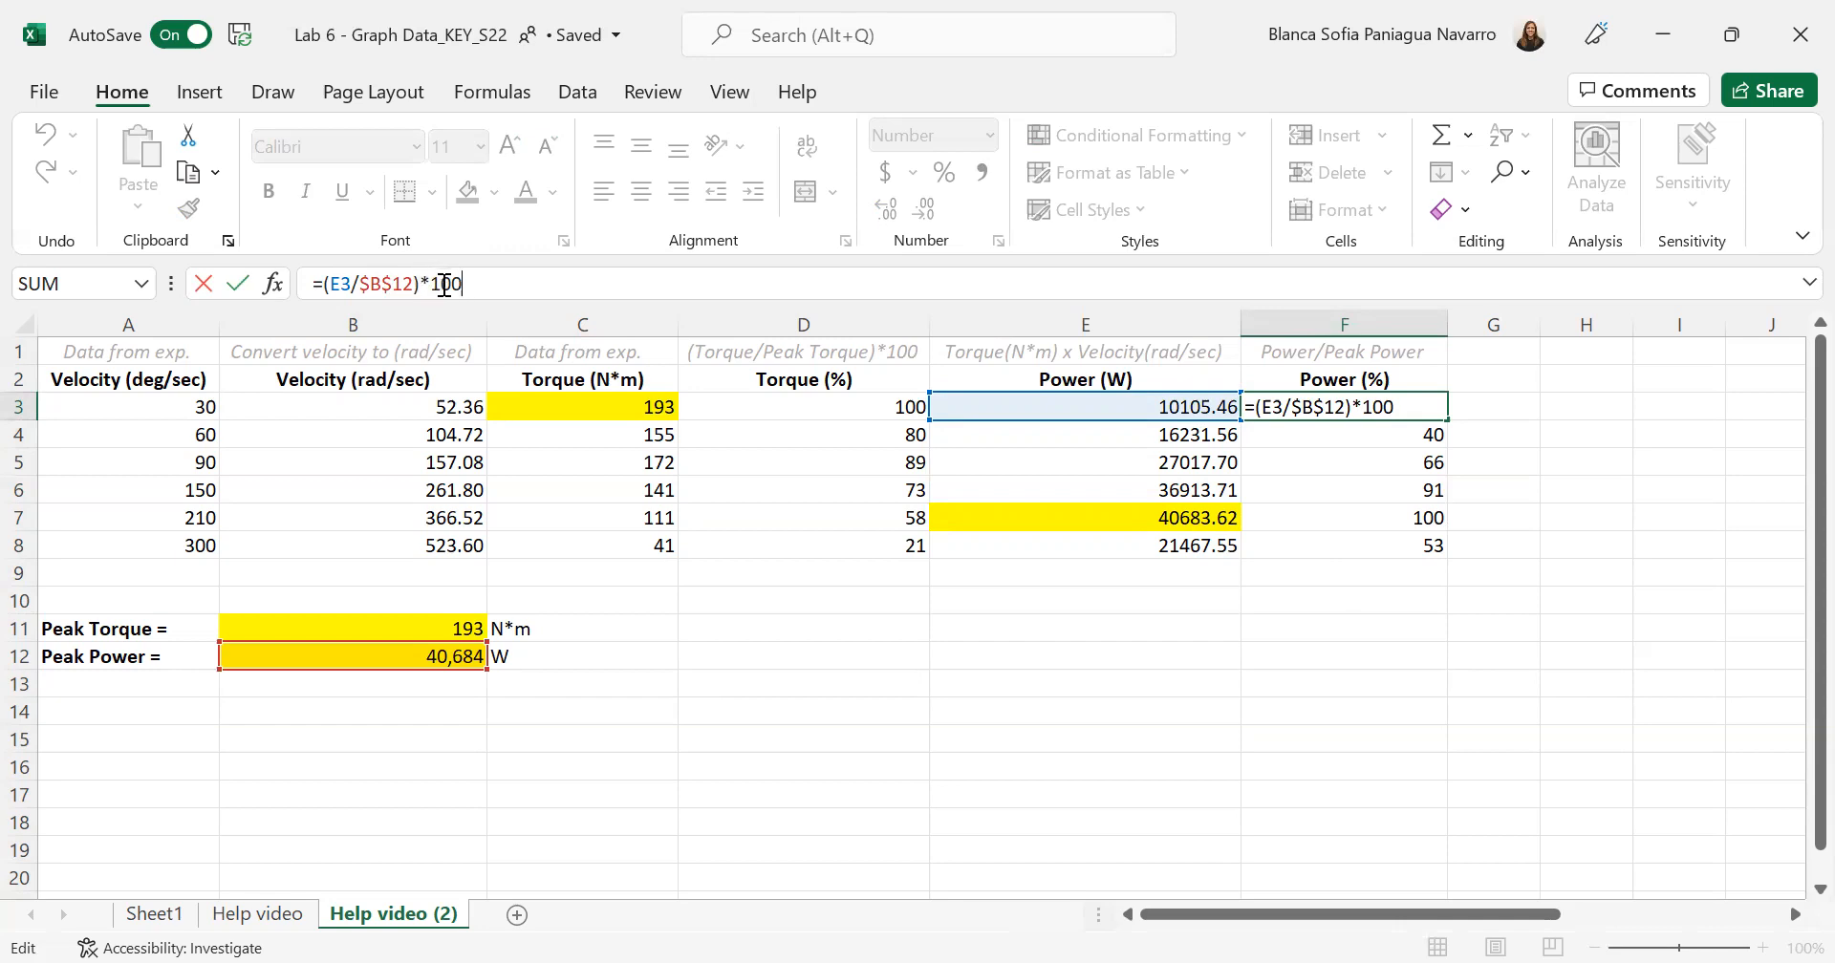
{"action": "key", "text": "Return"}
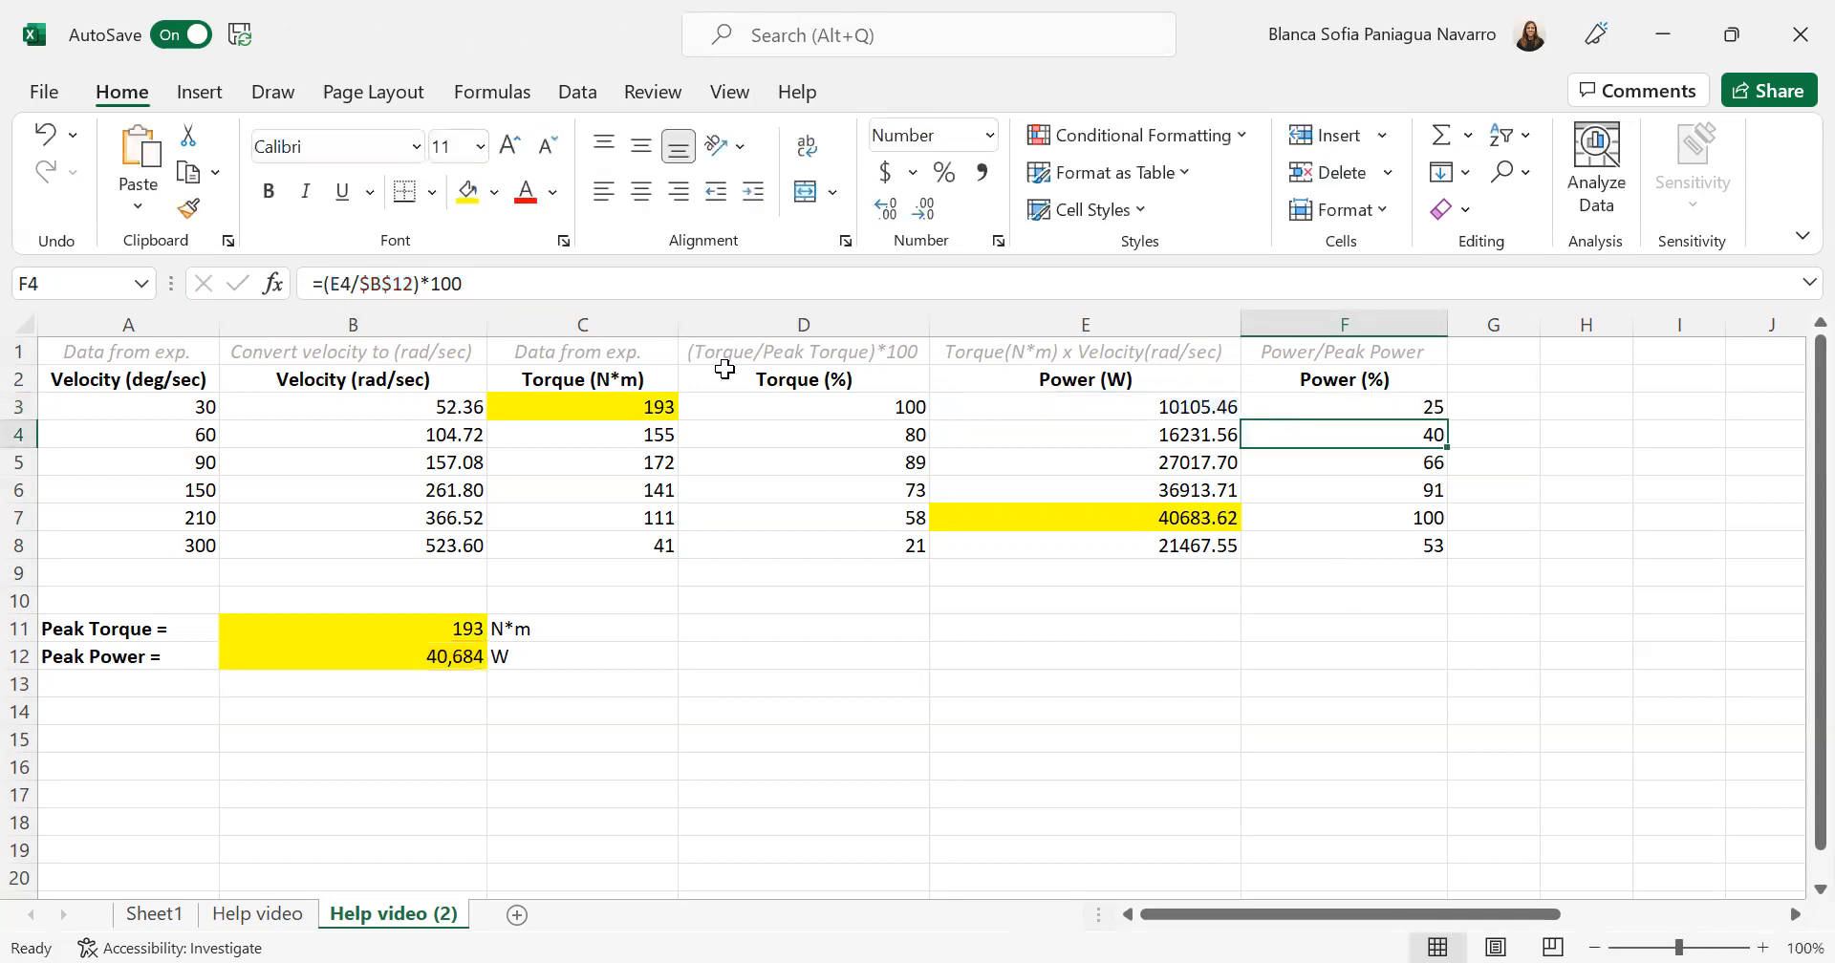
{"action": "left_click", "coordinate": [1366, 407]}
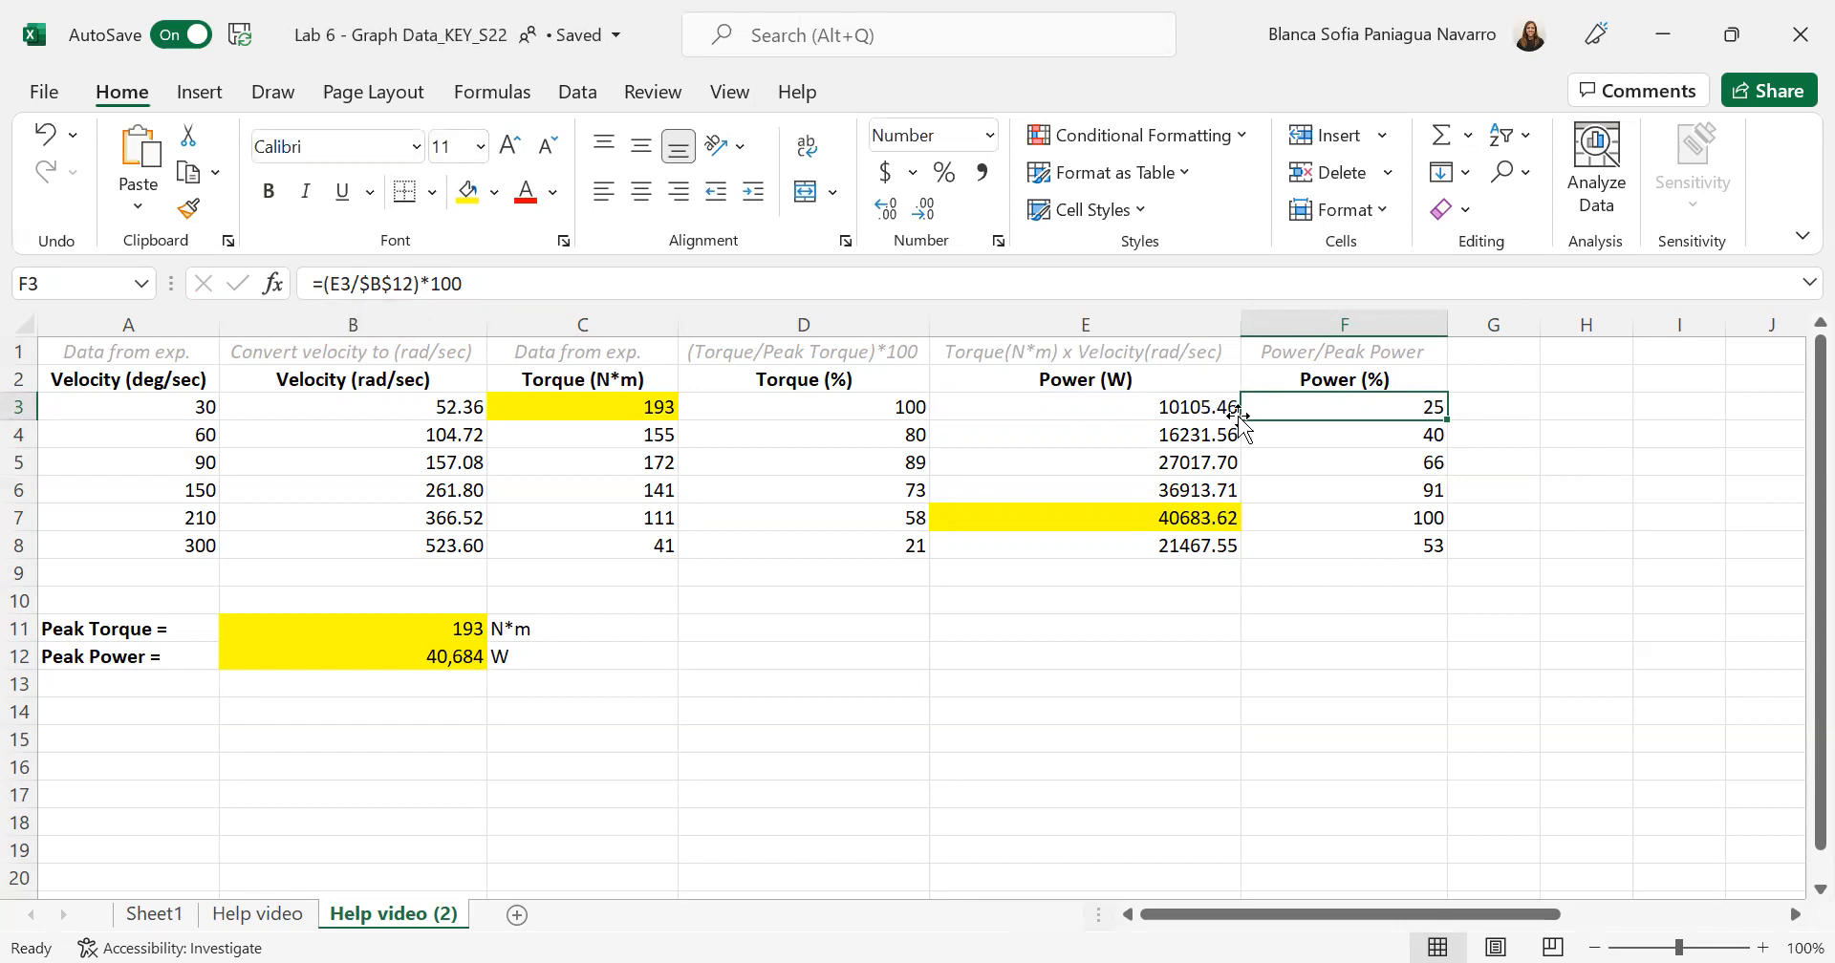
{"action": "left_click", "coordinate": [1129, 435]}
{"action": "left_click", "coordinate": [1353, 437]}
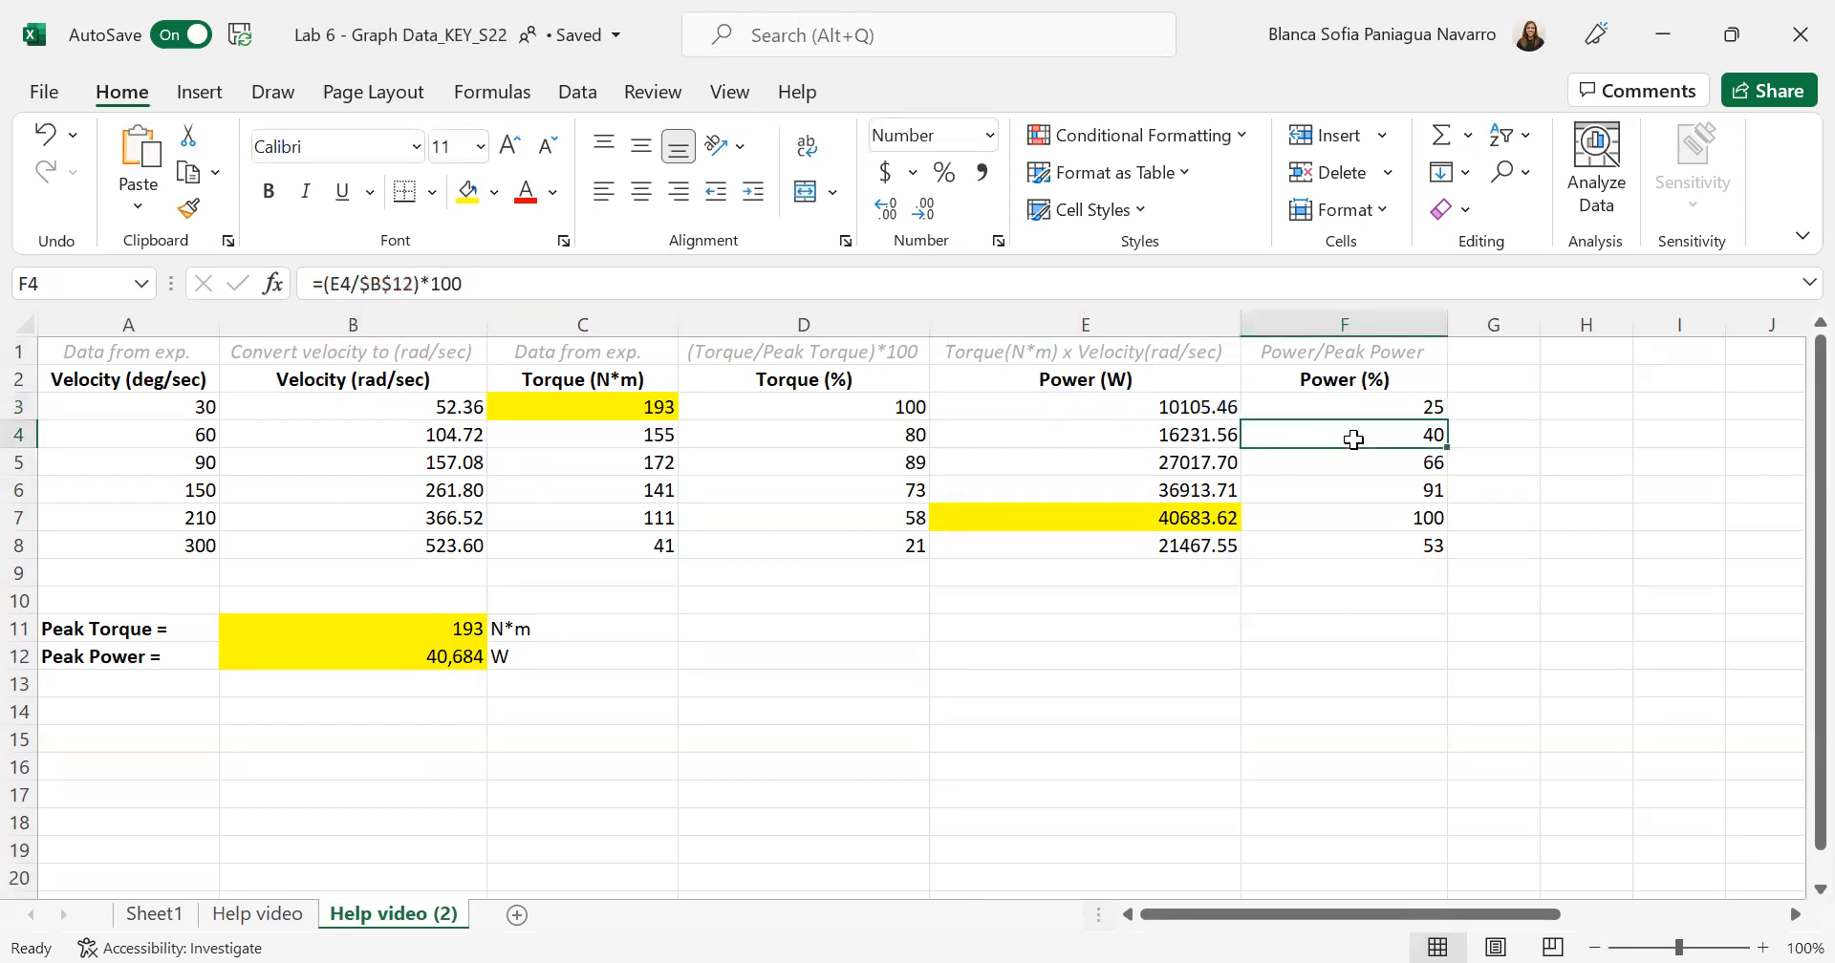
- Fill the power percentage formula =(E3/$B$12)*100 from F3 down through F8
{"action": "left_click", "coordinate": [1393, 406]}
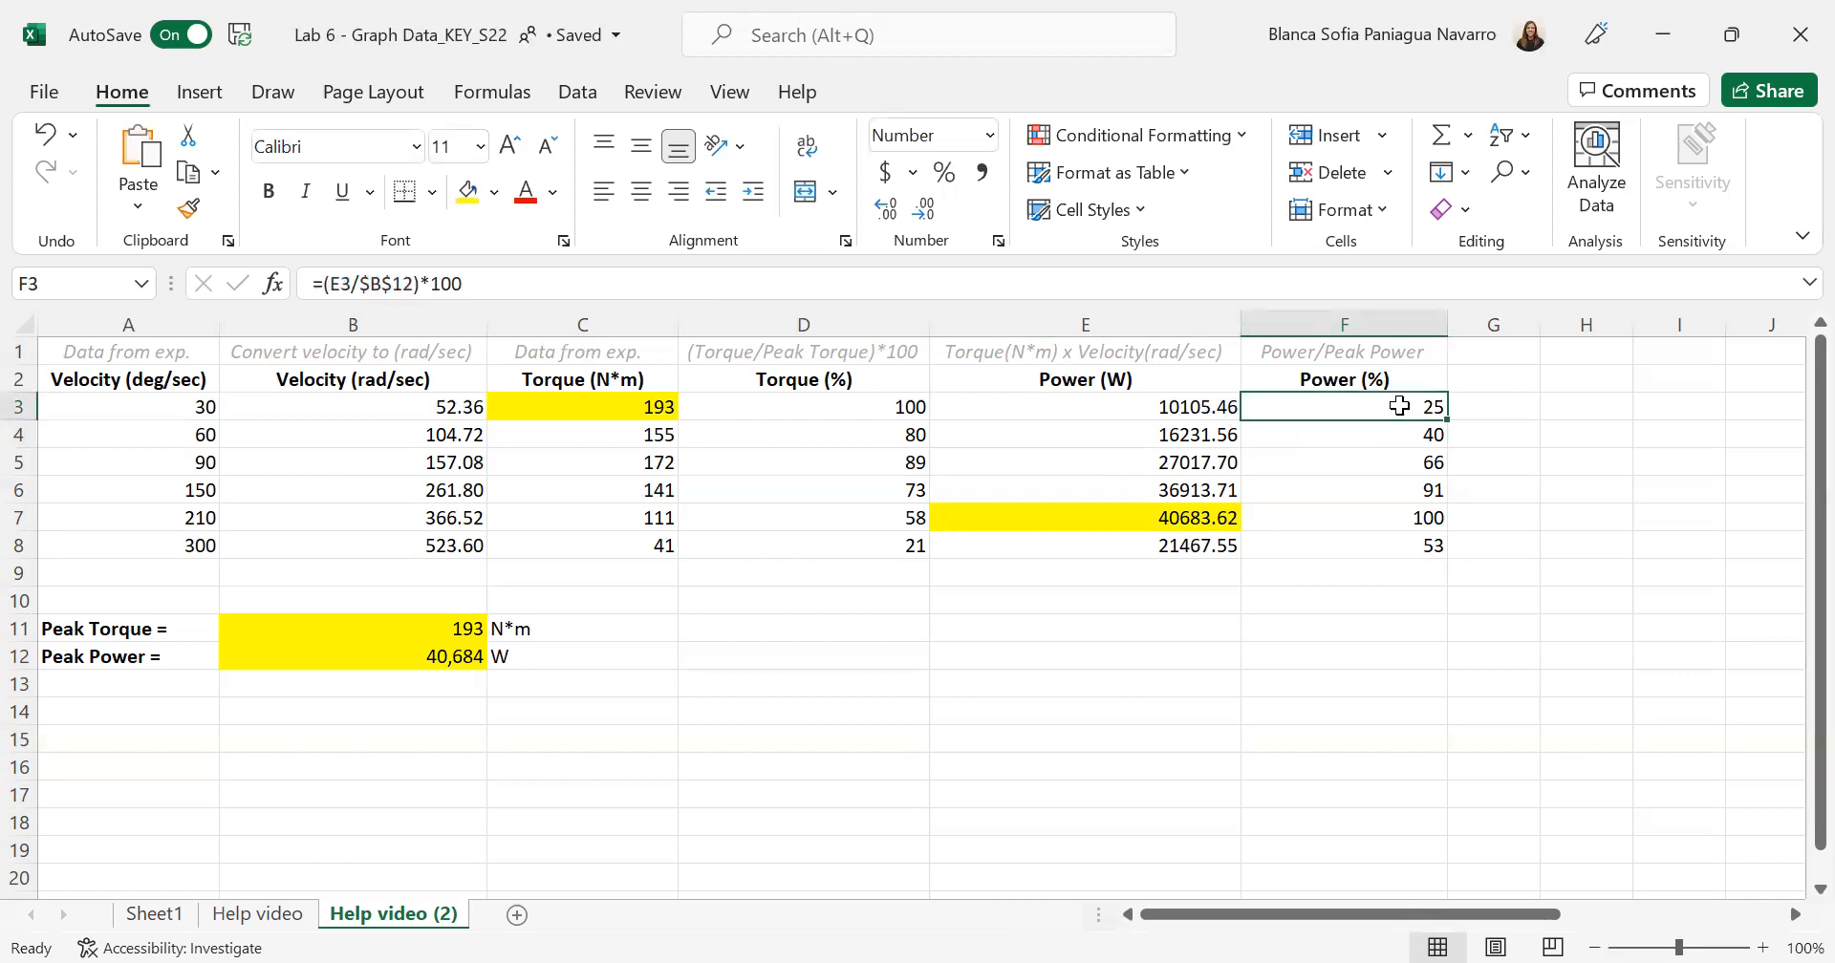
{"action": "left_click_drag", "start_coordinate": [1447, 417], "coordinate": [1444, 554]}
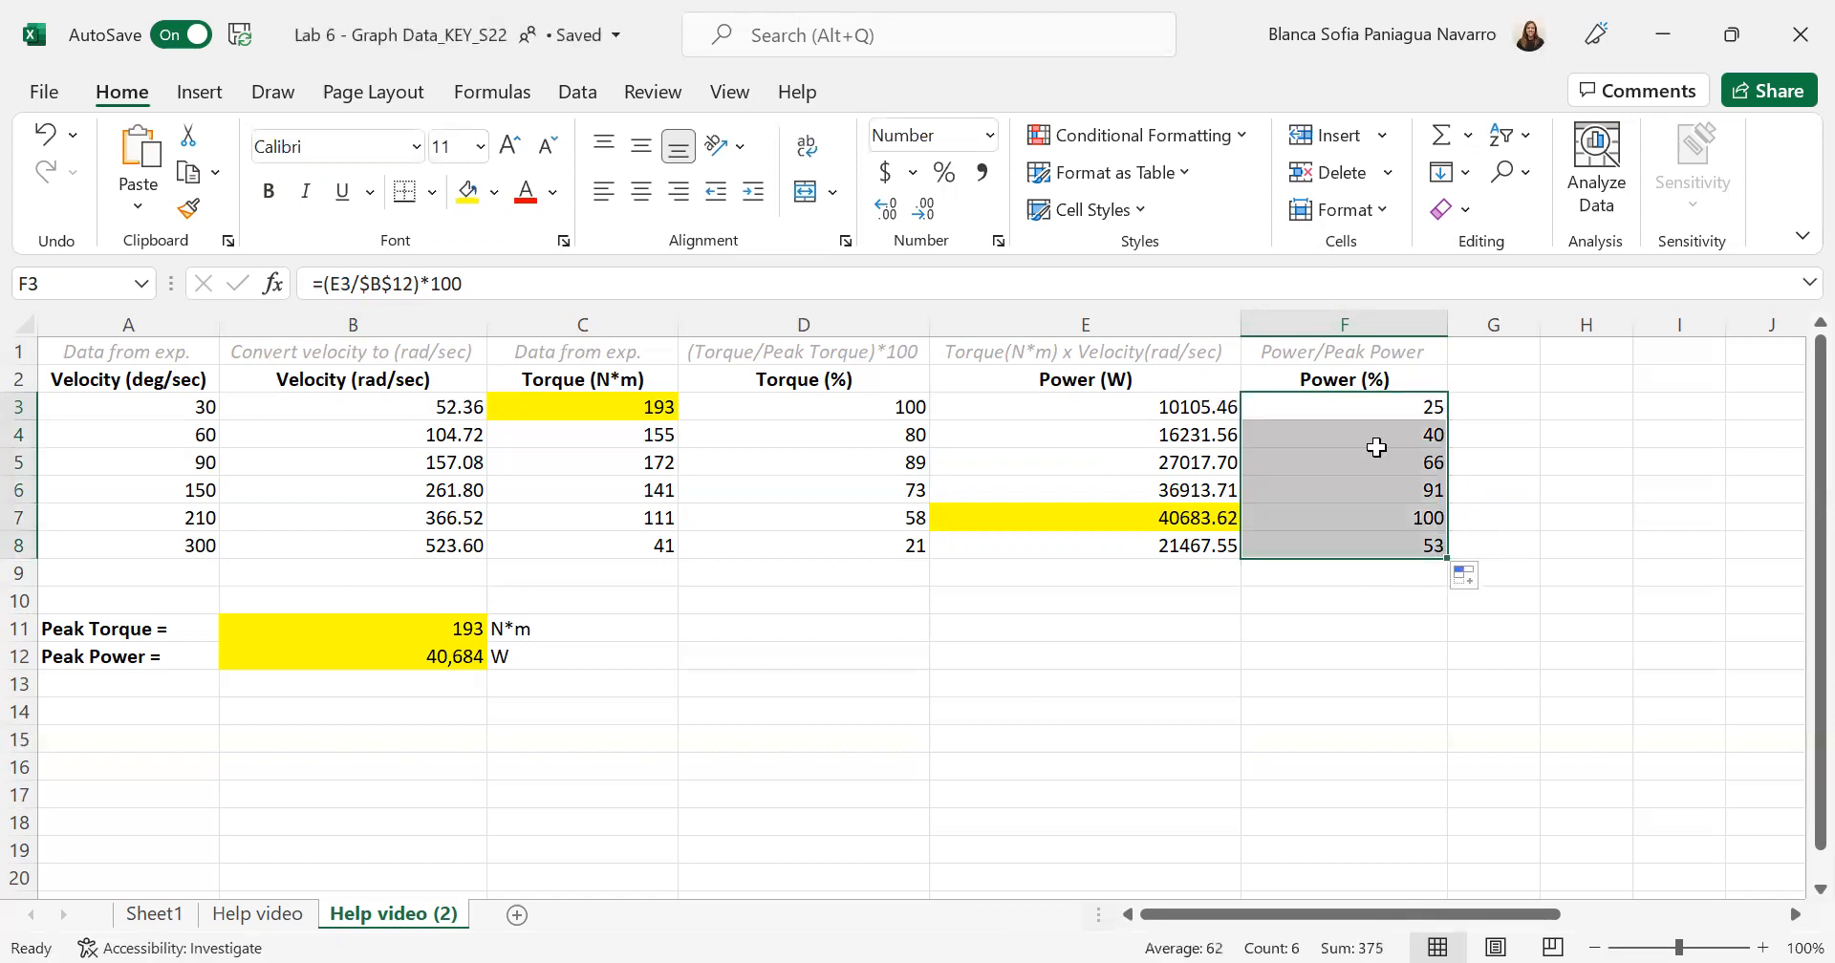
{"action": "left_click", "coordinate": [1291, 677]}
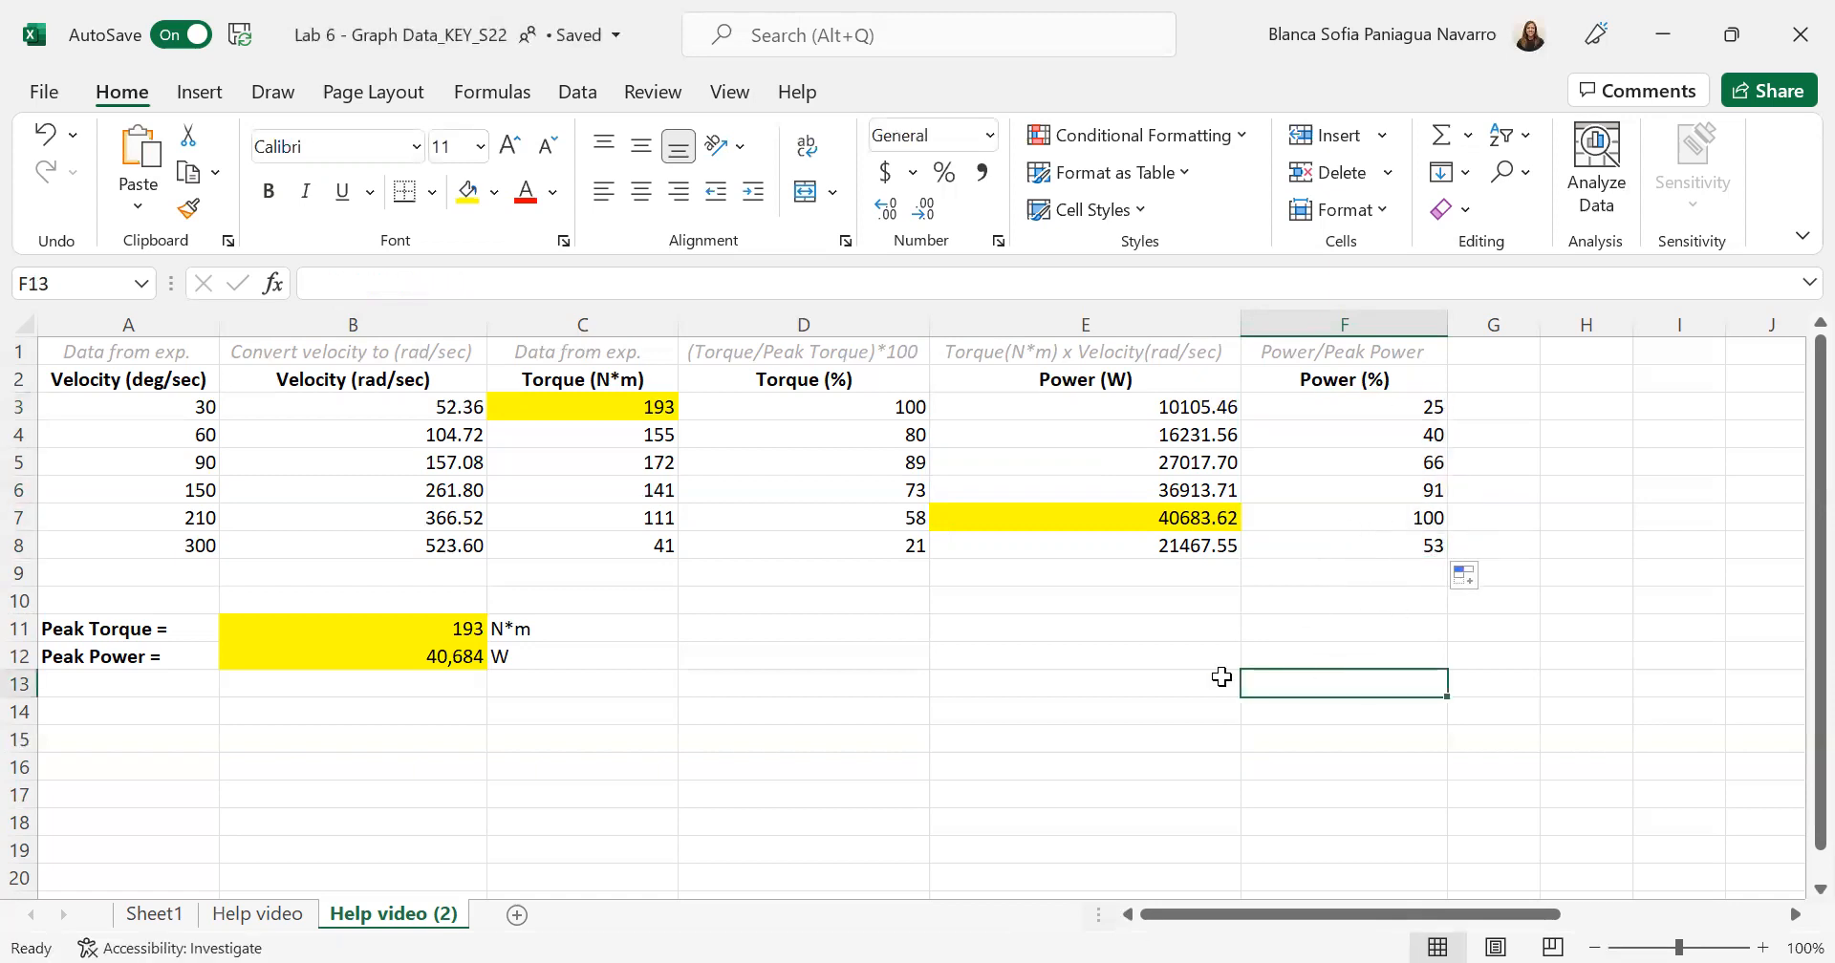
- Check which power and peak power cells the copied percentage formula in F7 refers to, leaving the formula as it is
{"action": "left_click", "coordinate": [1364, 525]}
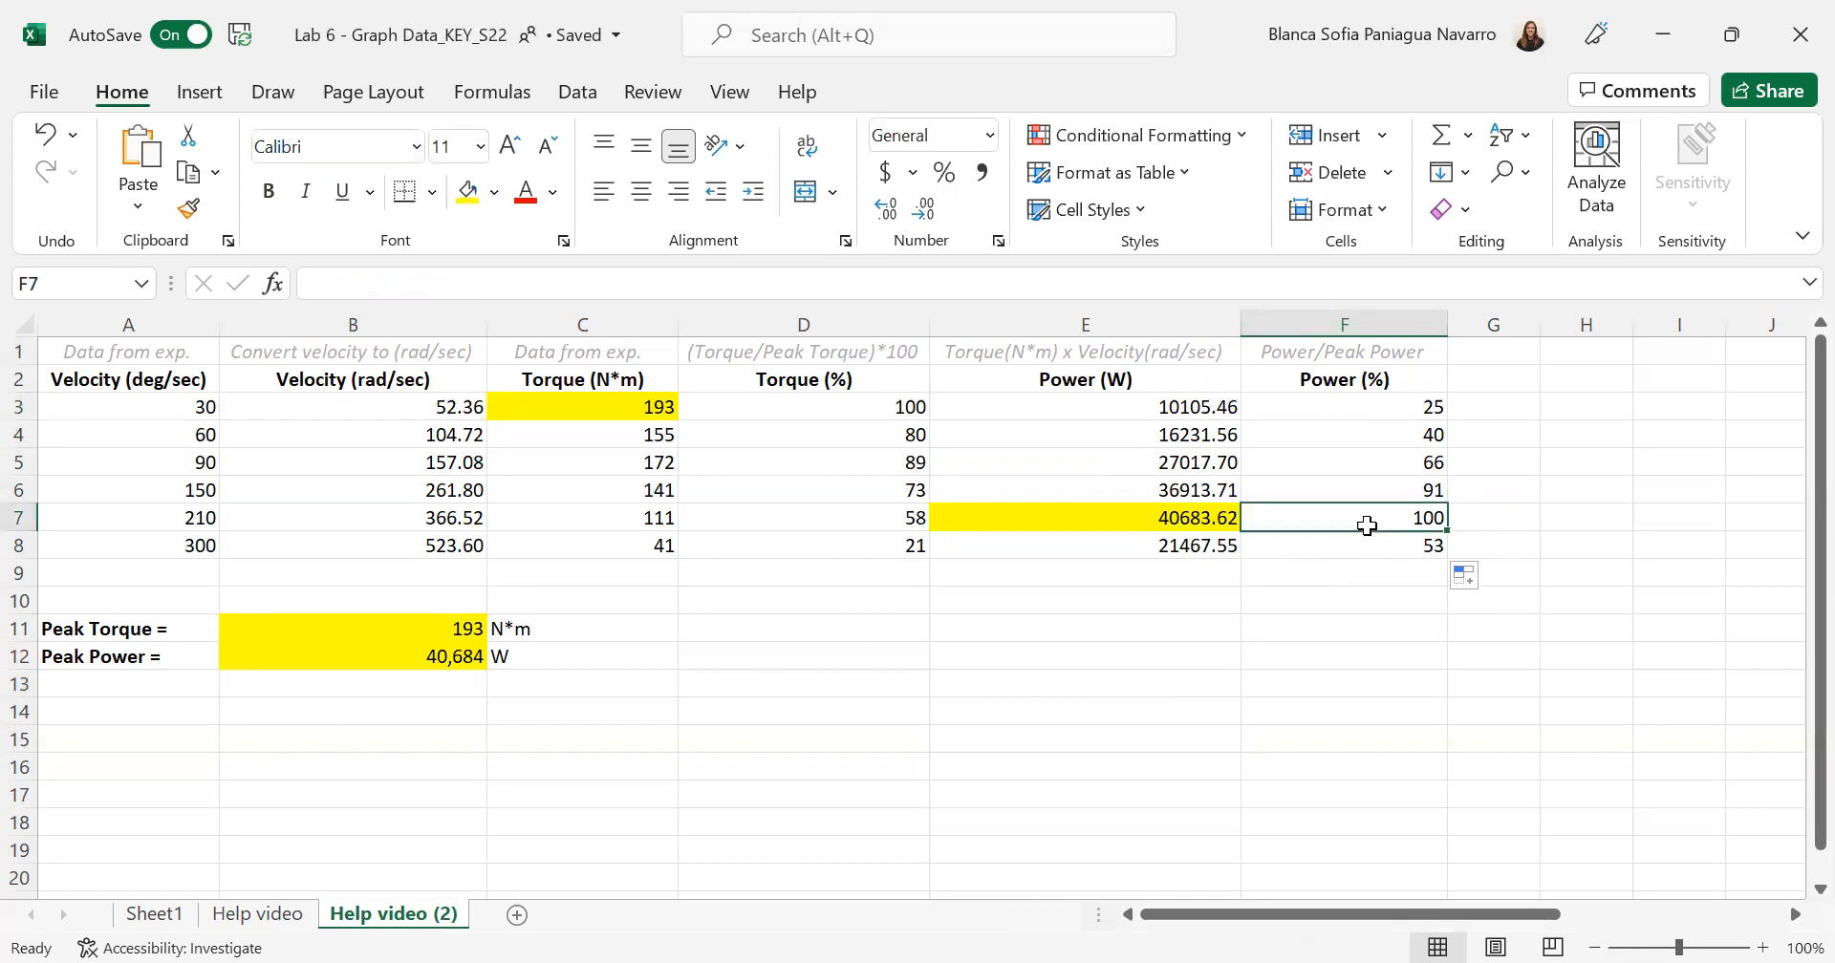
{"action": "left_click", "coordinate": [620, 280]}
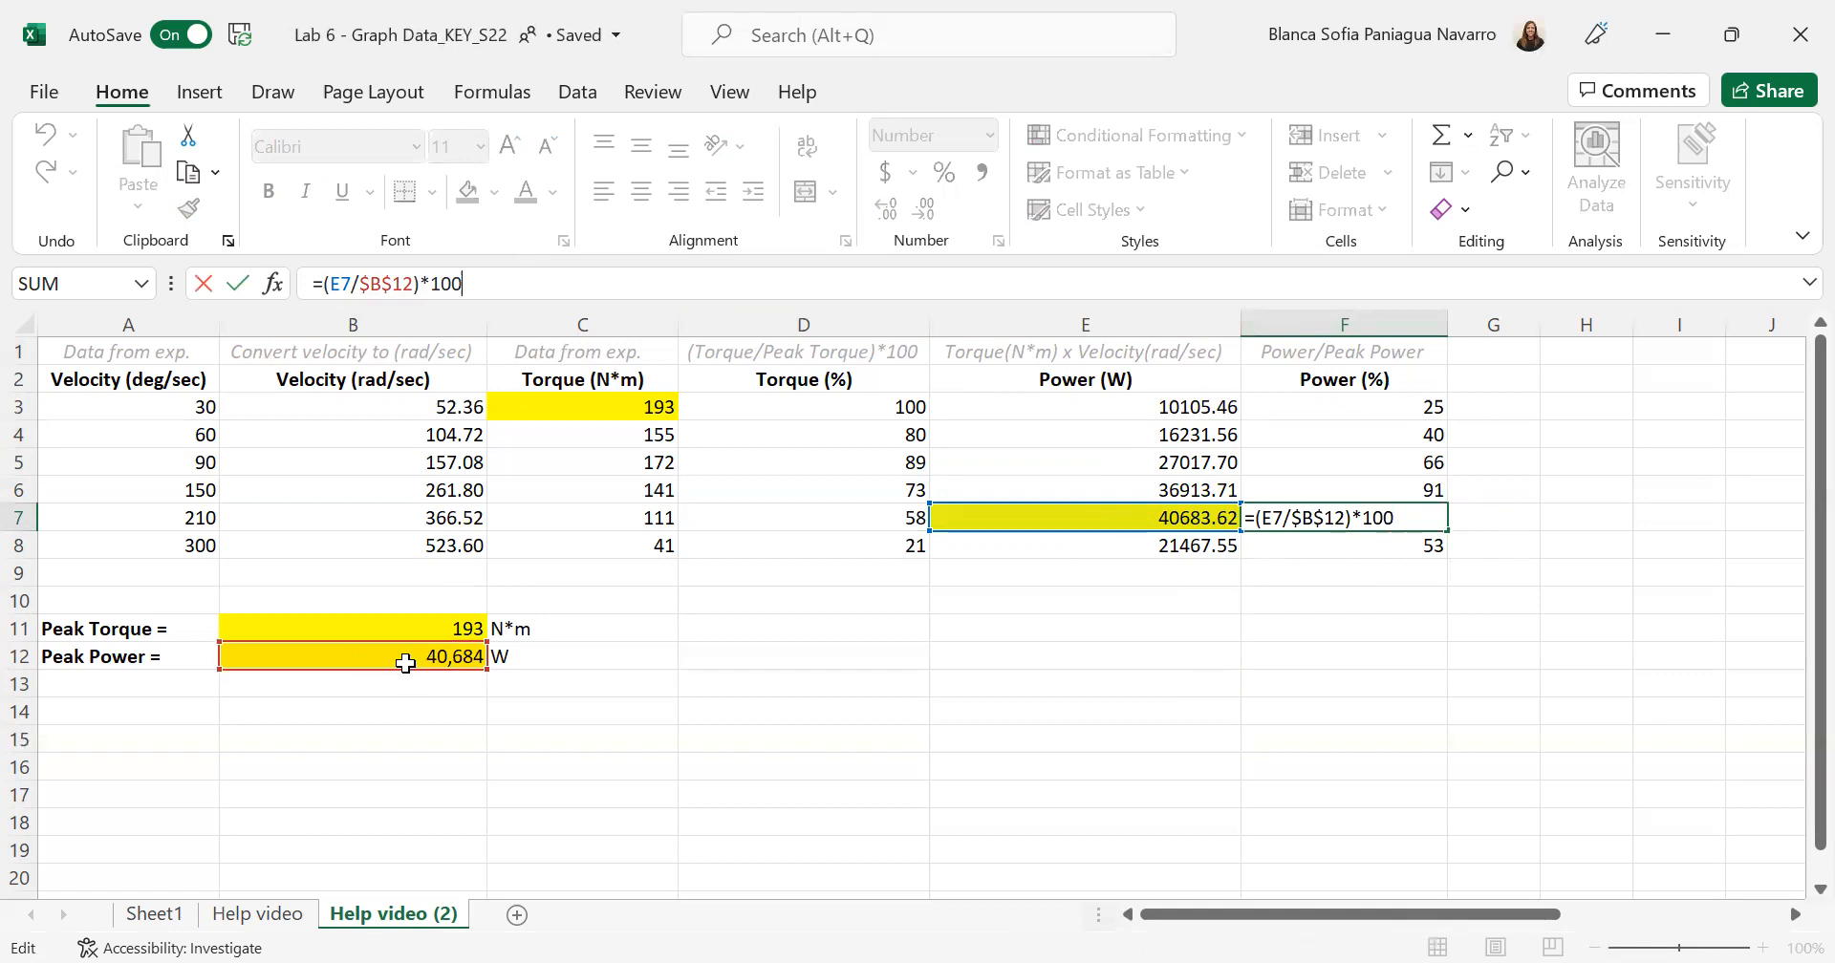
{"action": "key", "text": "Return"}
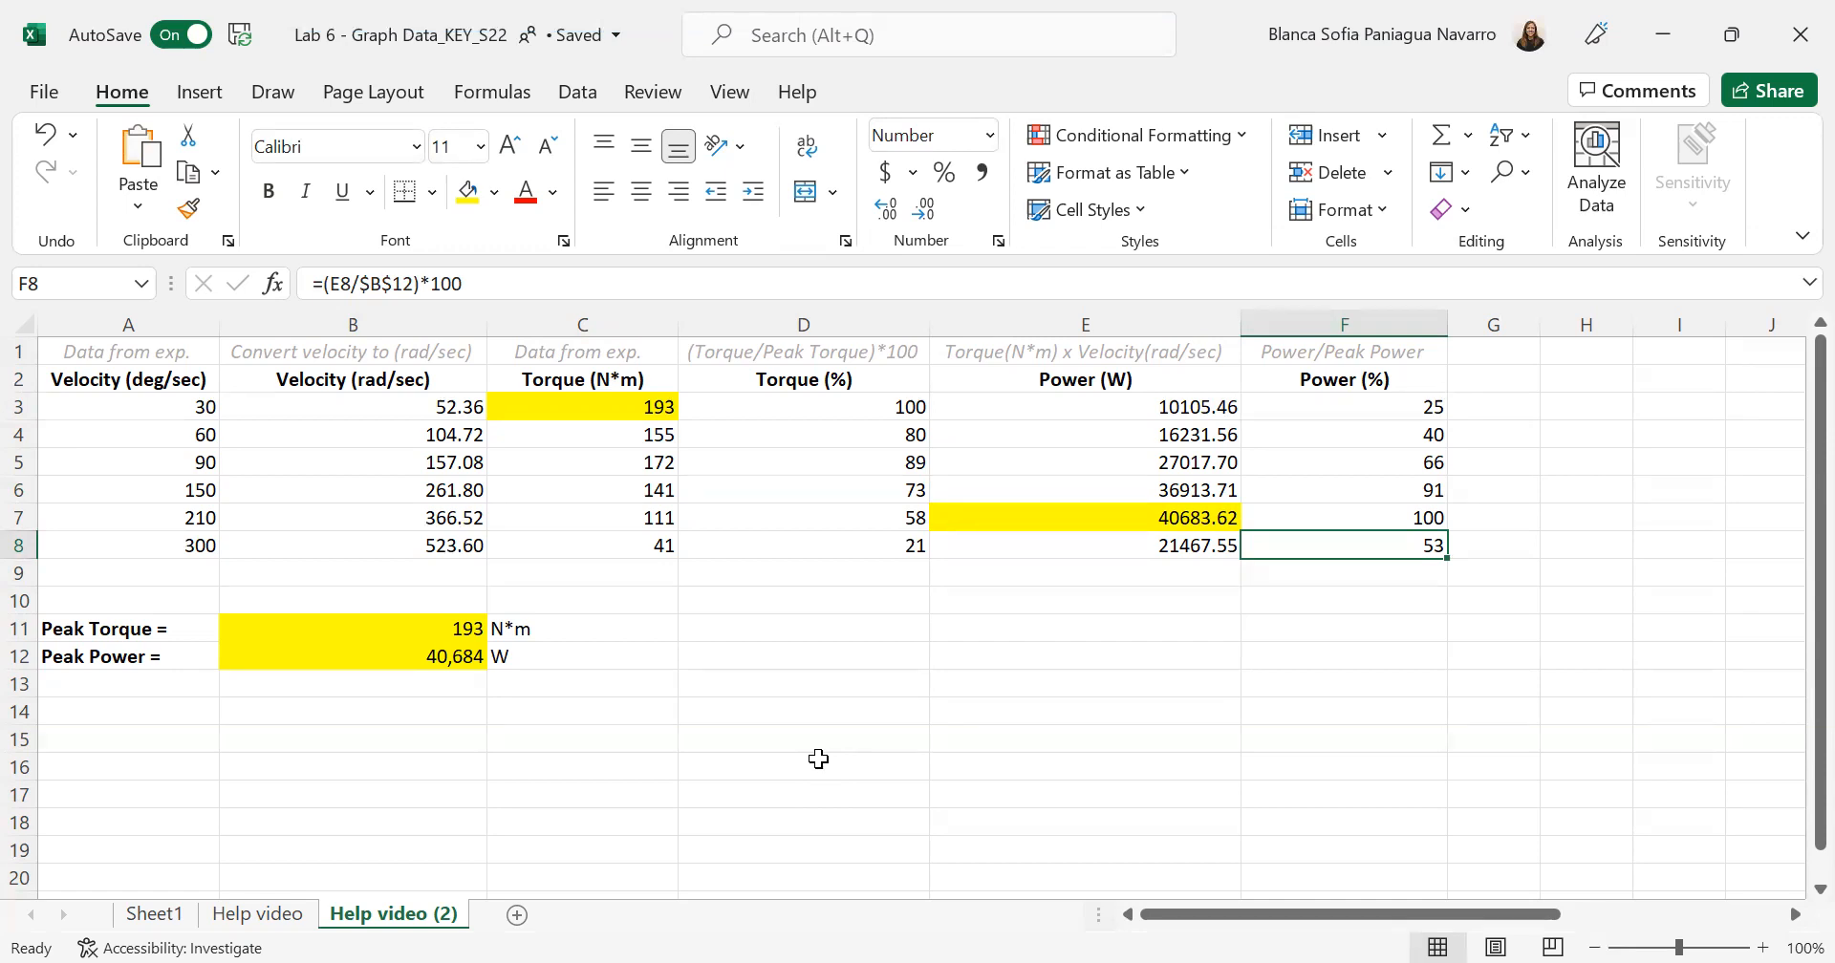
- Insert a smooth-line scatter chart with markers from velocity A3:A8 and torque percentage D3:D8, and move it below the data table
{"action": "left_click", "coordinate": [167, 409]}
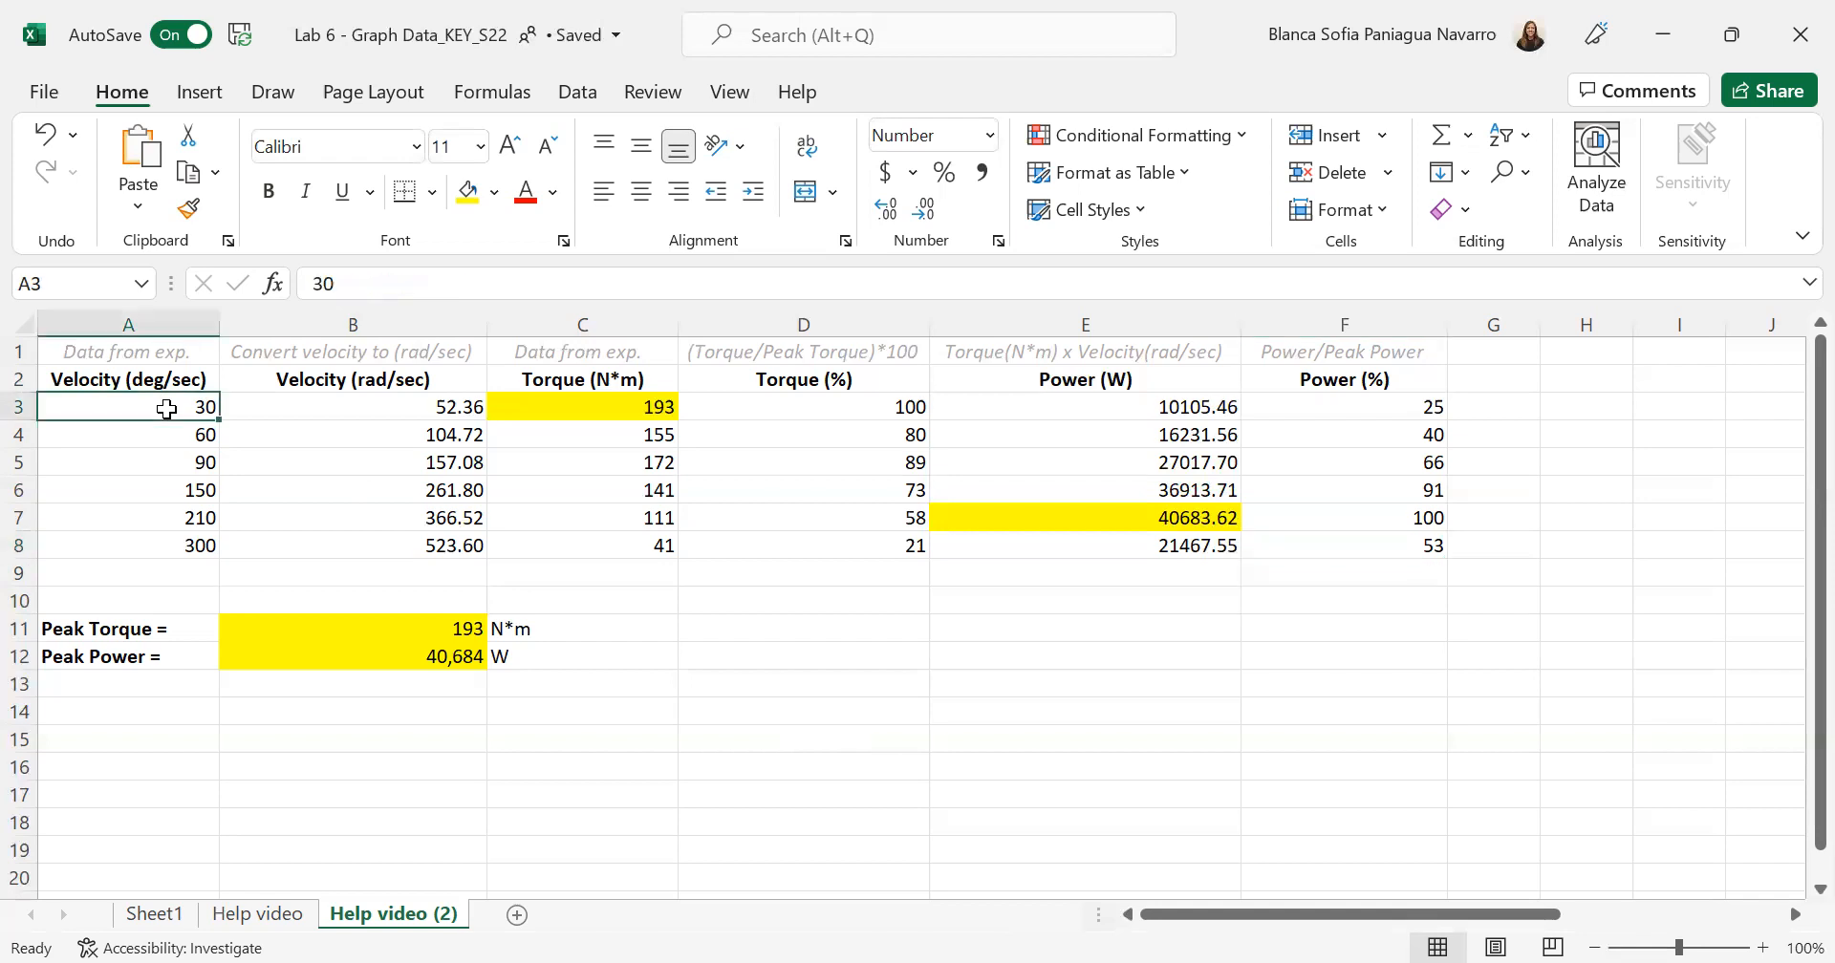
{"action": "left_click_drag", "start_coordinate": [168, 410], "coordinate": [181, 543]}
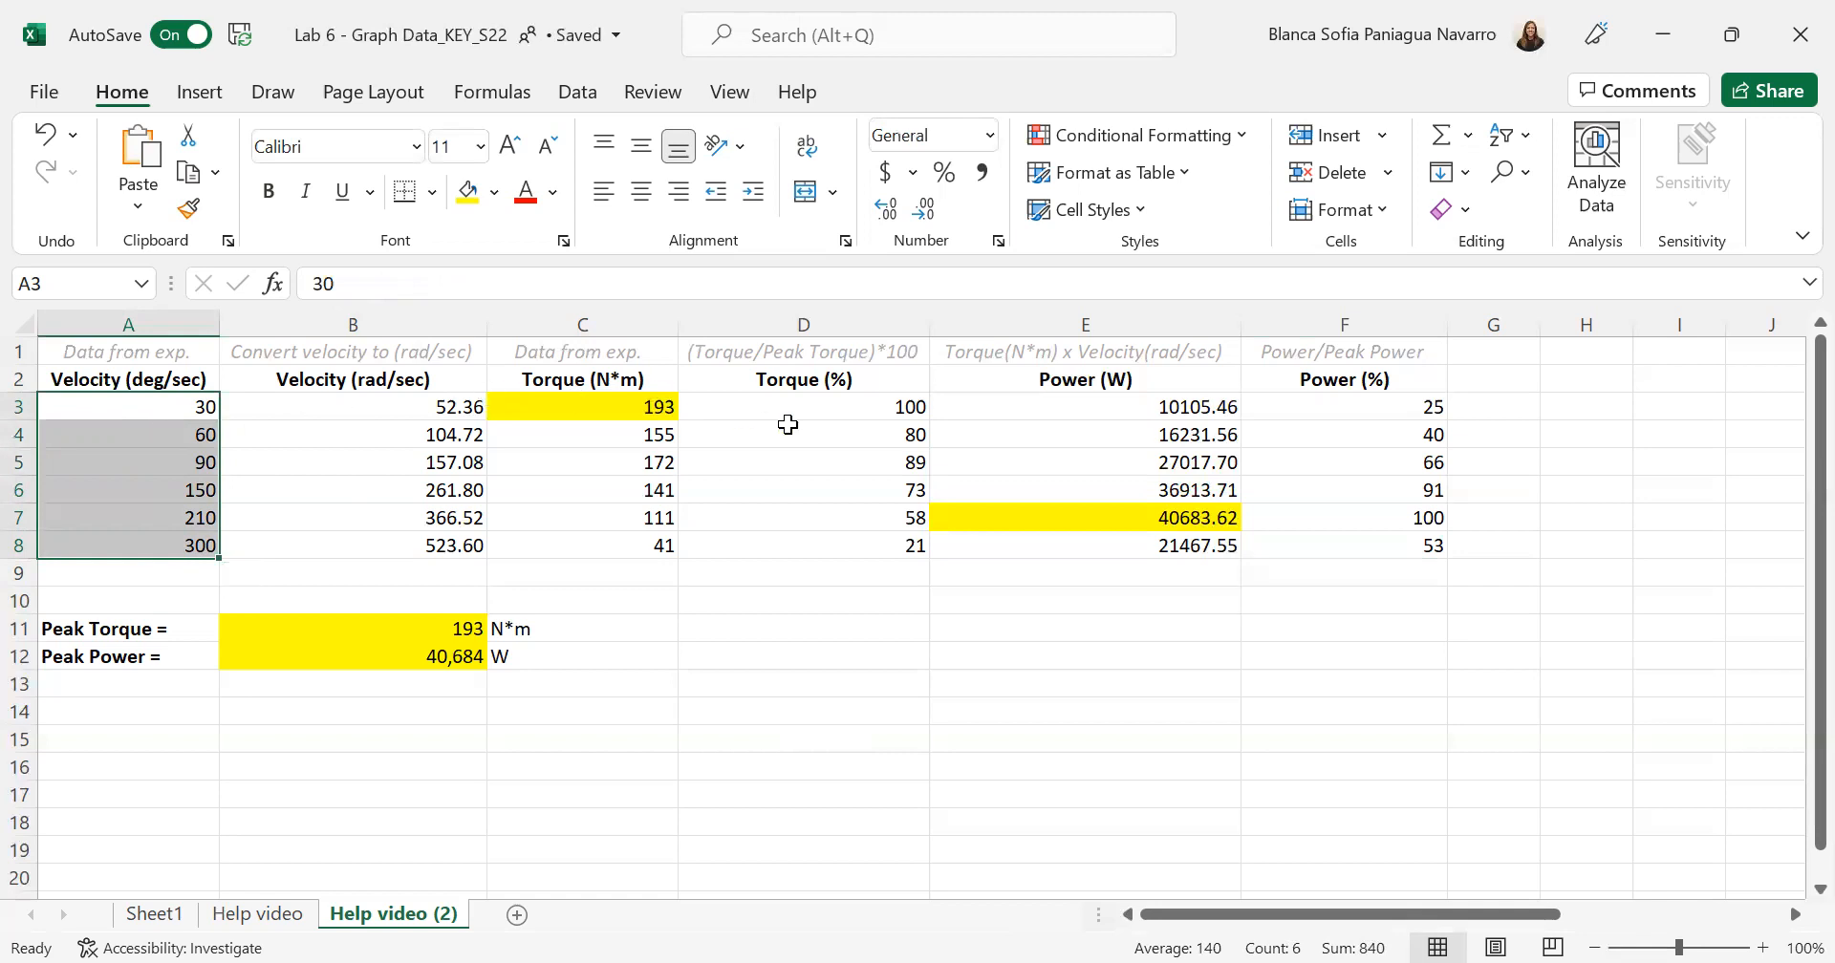
{"action": "left_click_drag", "start_coordinate": [820, 409], "coordinate": [849, 535]}
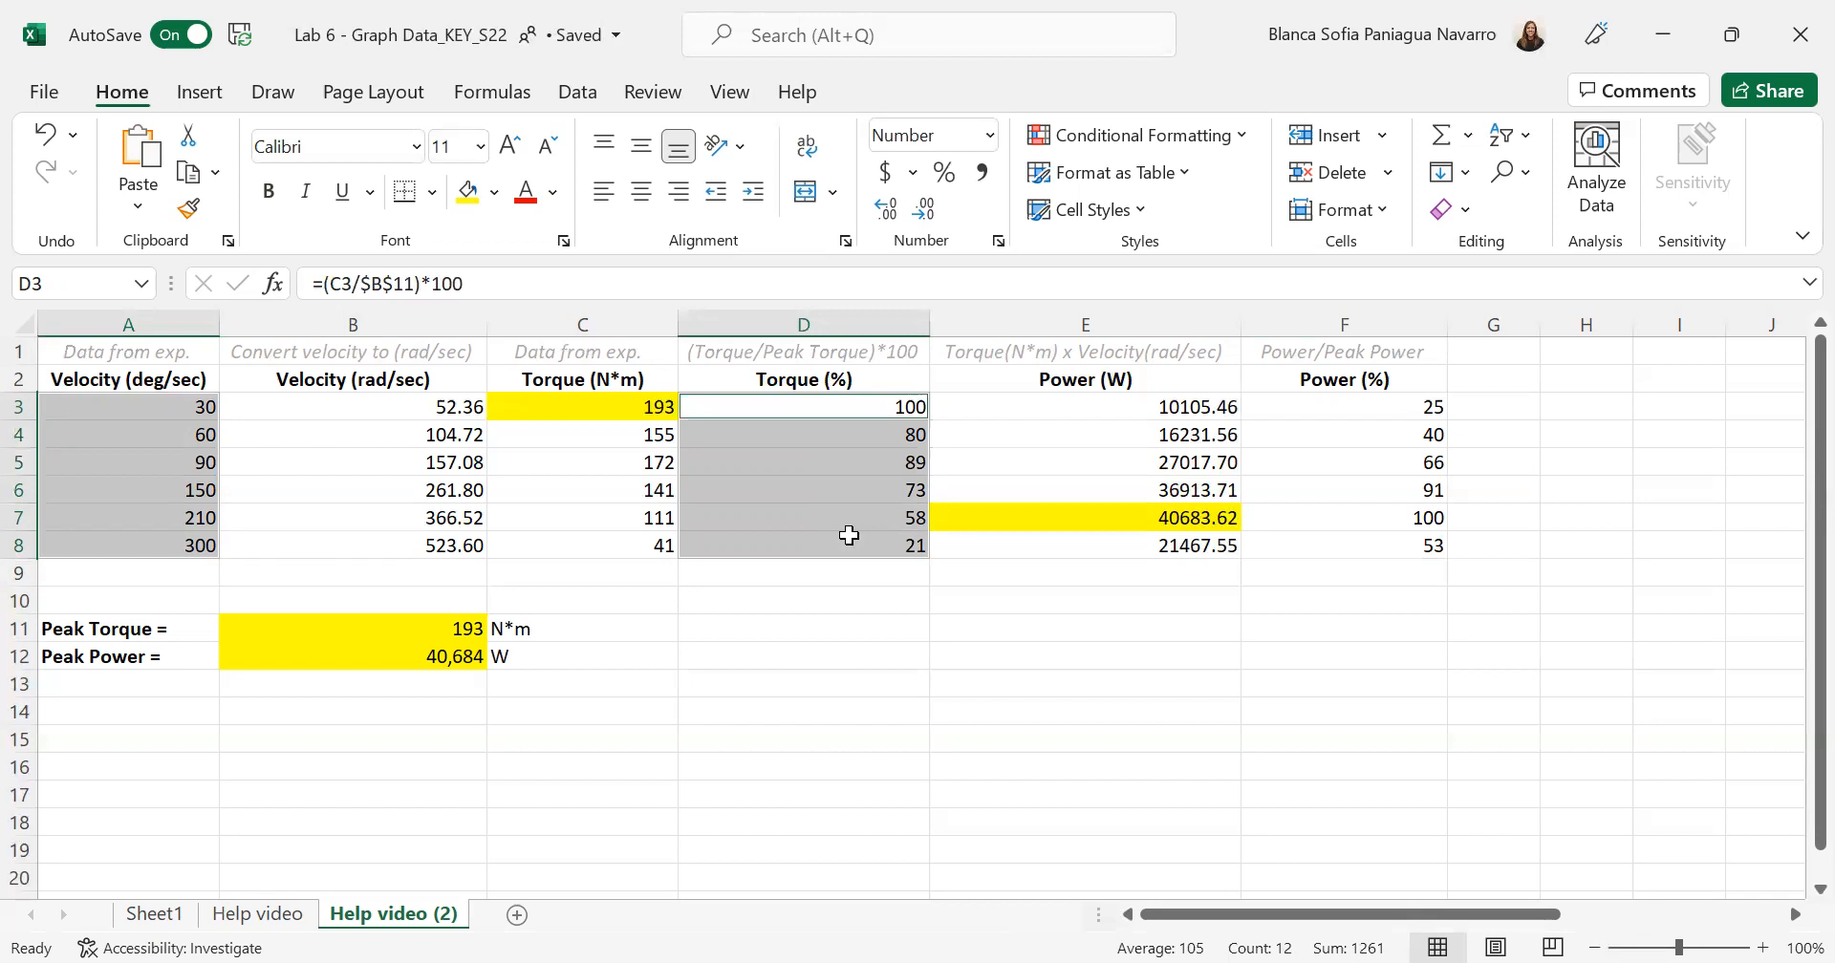
{"action": "left_click", "coordinate": [206, 96]}
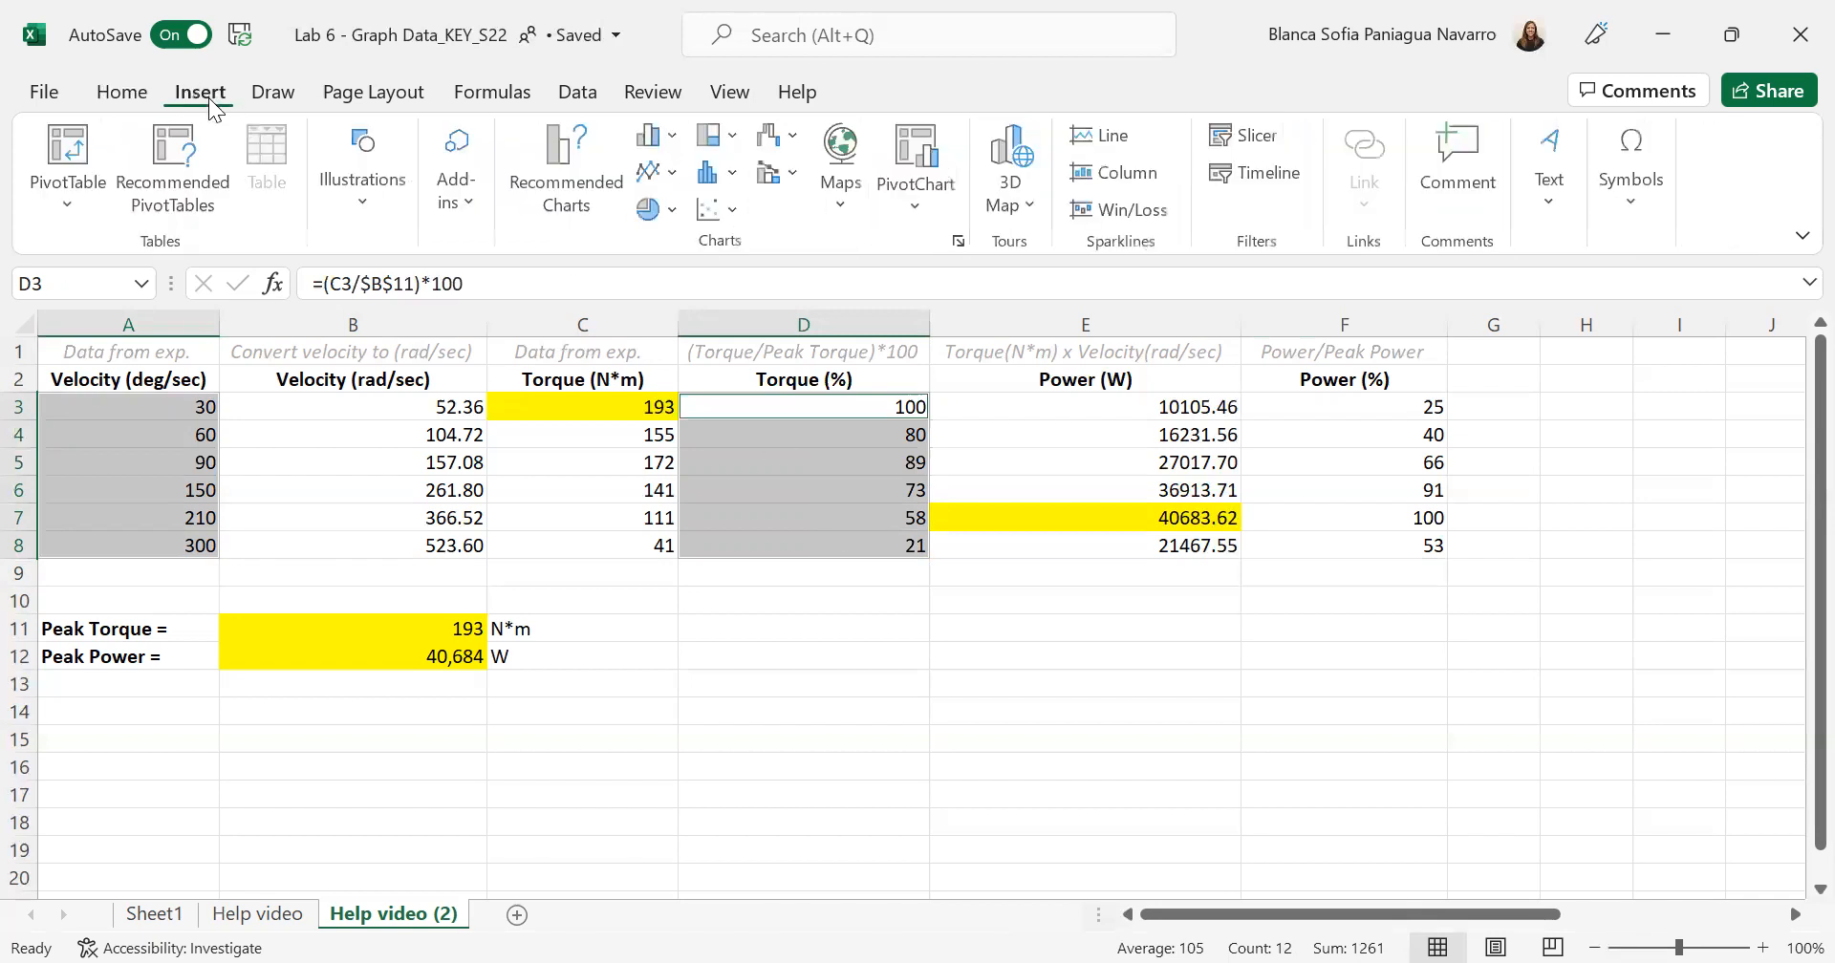
{"action": "left_click", "coordinate": [736, 207]}
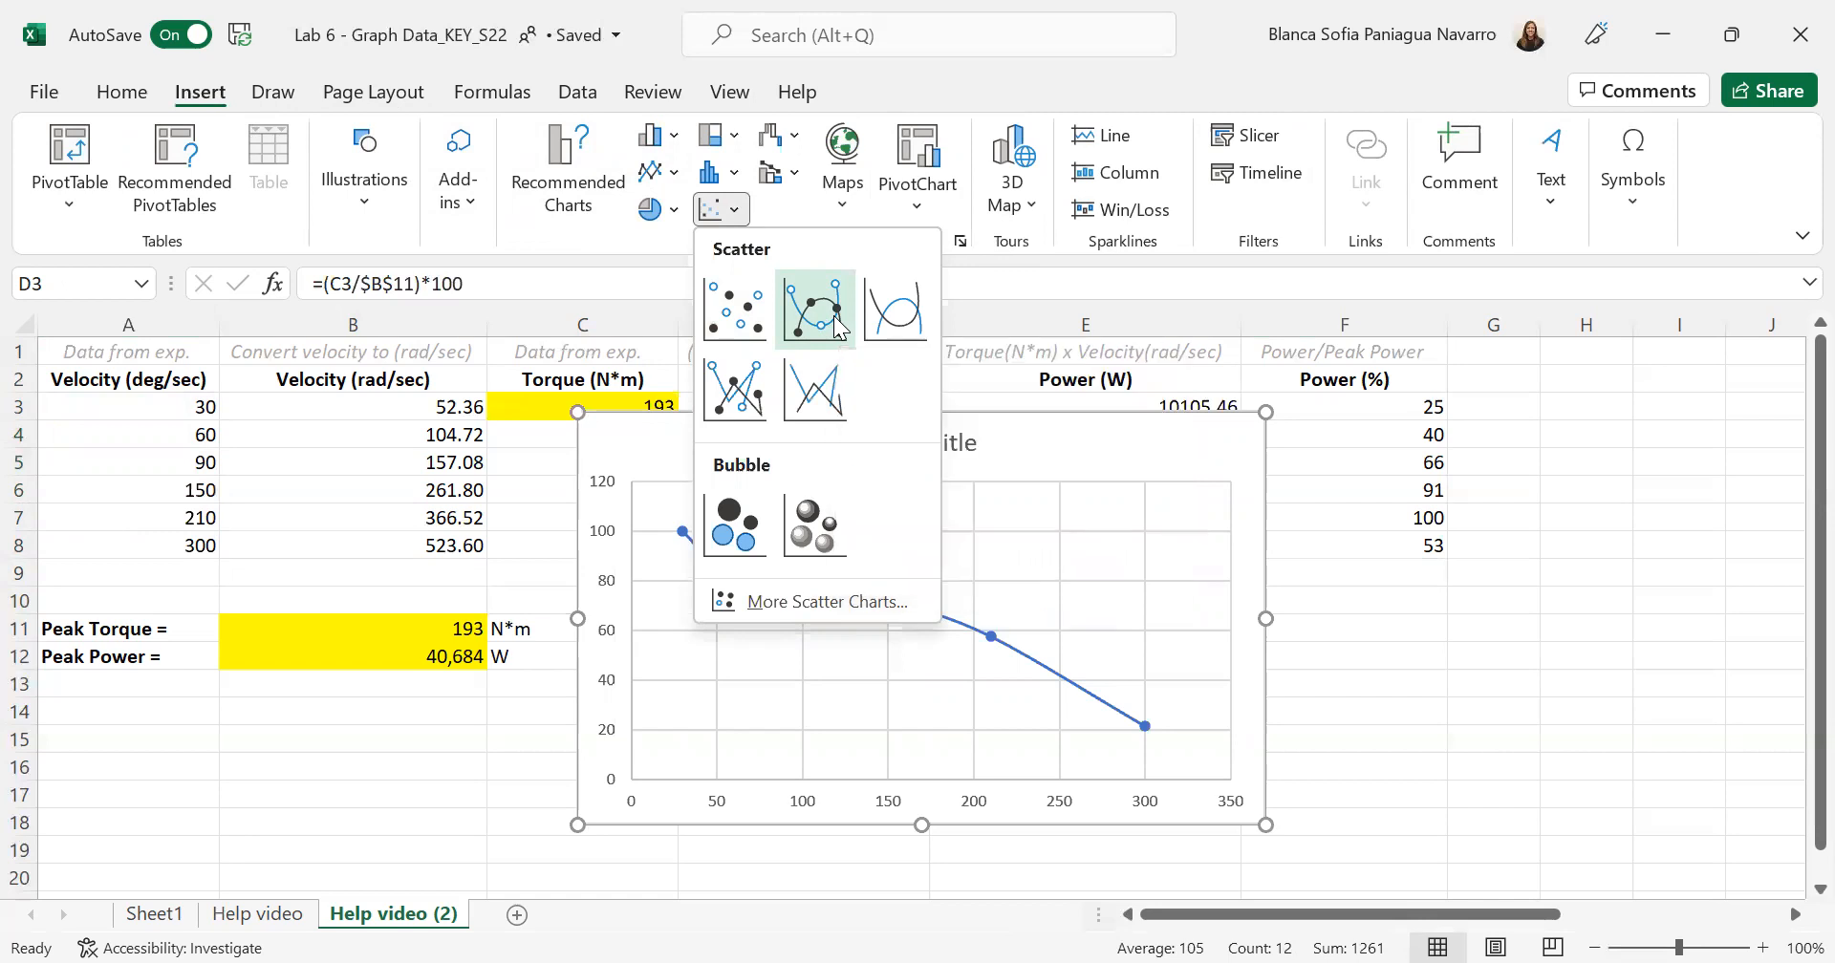
{"action": "left_click", "coordinate": [836, 316]}
{"action": "left_click_drag", "start_coordinate": [1086, 442], "coordinate": [1109, 626]}
- Replace the placeholder title of the torque percentage chart with "Torque"
{"action": "left_click", "coordinate": [991, 625]}
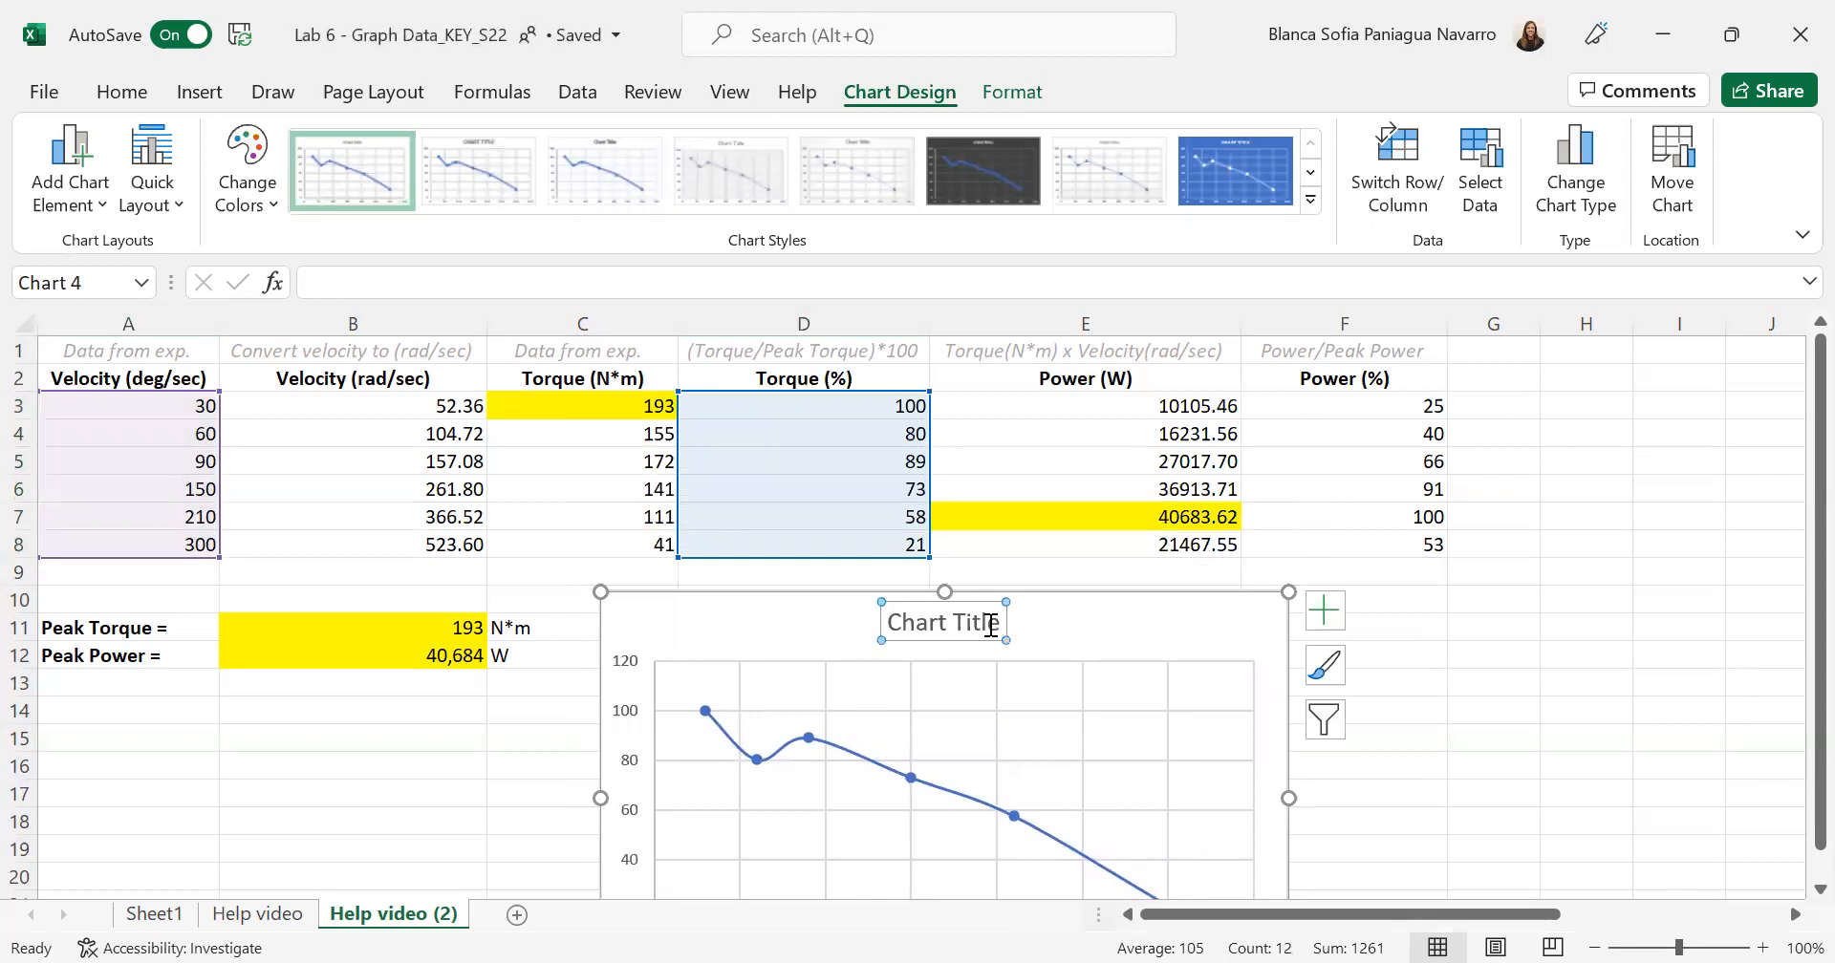
{"action": "left_click", "coordinate": [994, 625]}
{"action": "key", "text": "BackSpace"}
{"action": "key", "text": "BackSpace"}
{"action": "key", "text": "BackSpace"}
{"action": "key", "text": "BackSpace"}
{"action": "key", "text": "BackSpace"}
{"action": "key", "text": "BackSpace"}
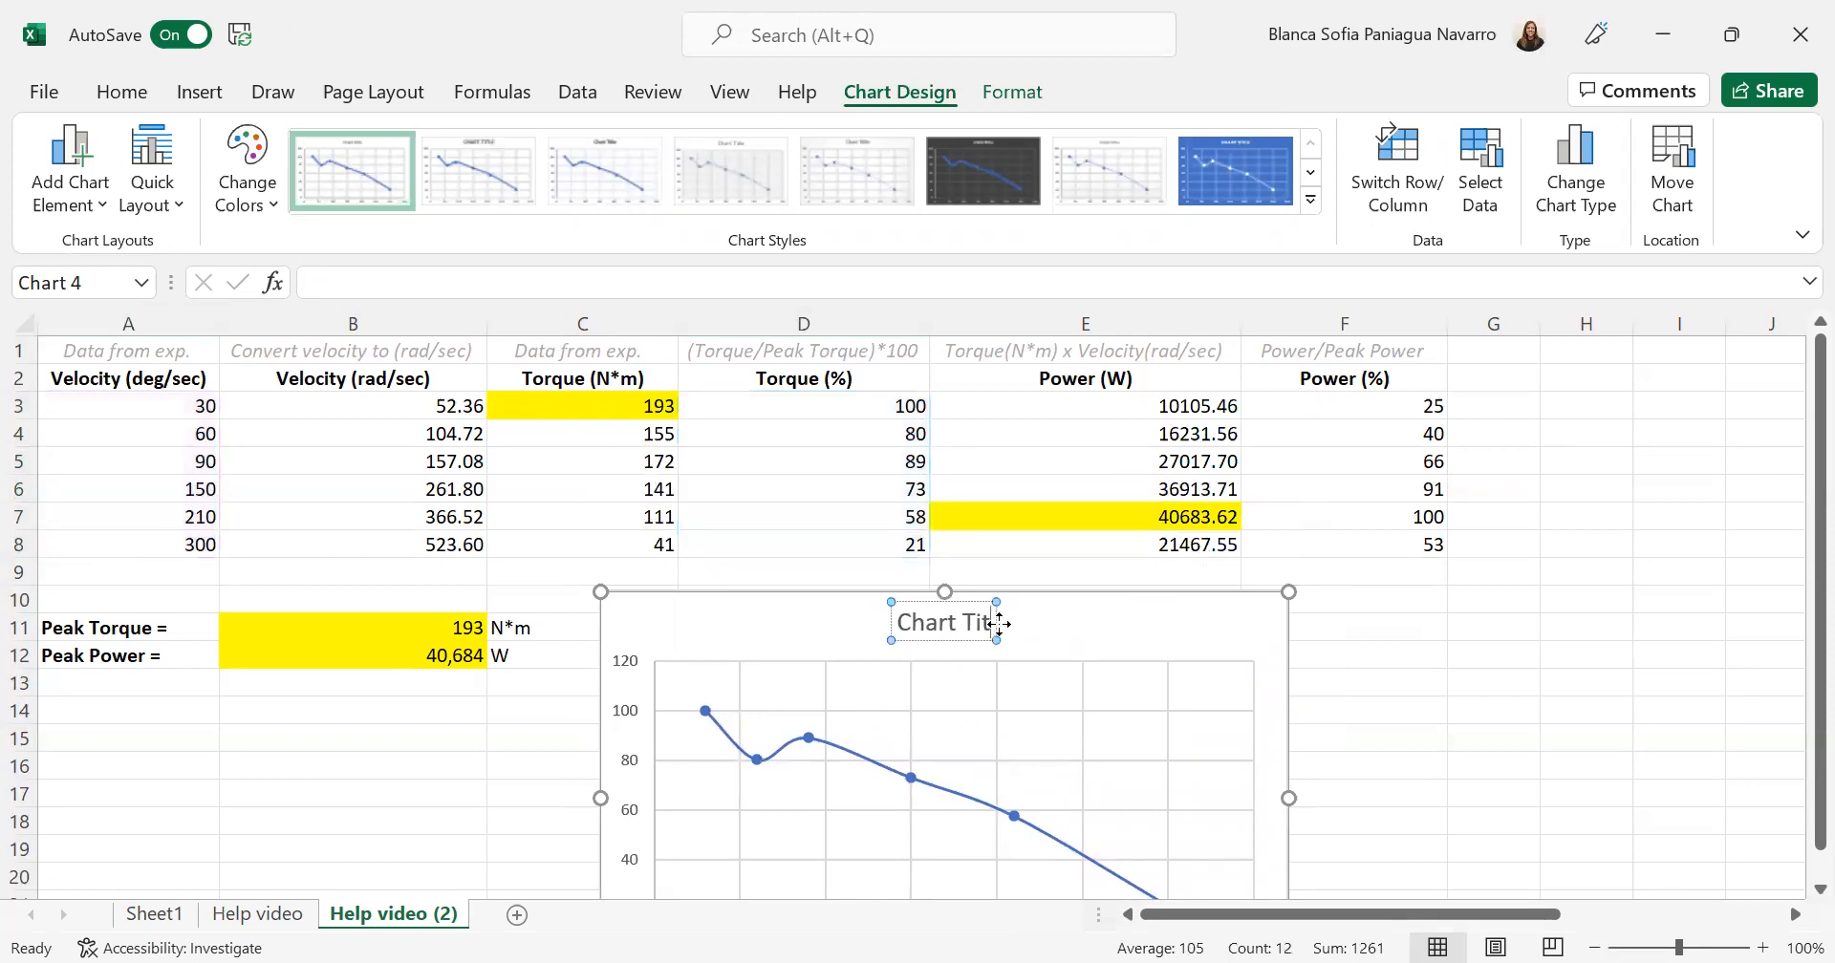
{"action": "key", "text": "BackSpace"}
{"action": "key", "text": "BackSpace"}
{"action": "key", "text": "BackSpace"}
{"action": "key", "text": "BackSpace"}
{"action": "key", "text": "BackSpace"}
{"action": "type", "text": "Torque"}
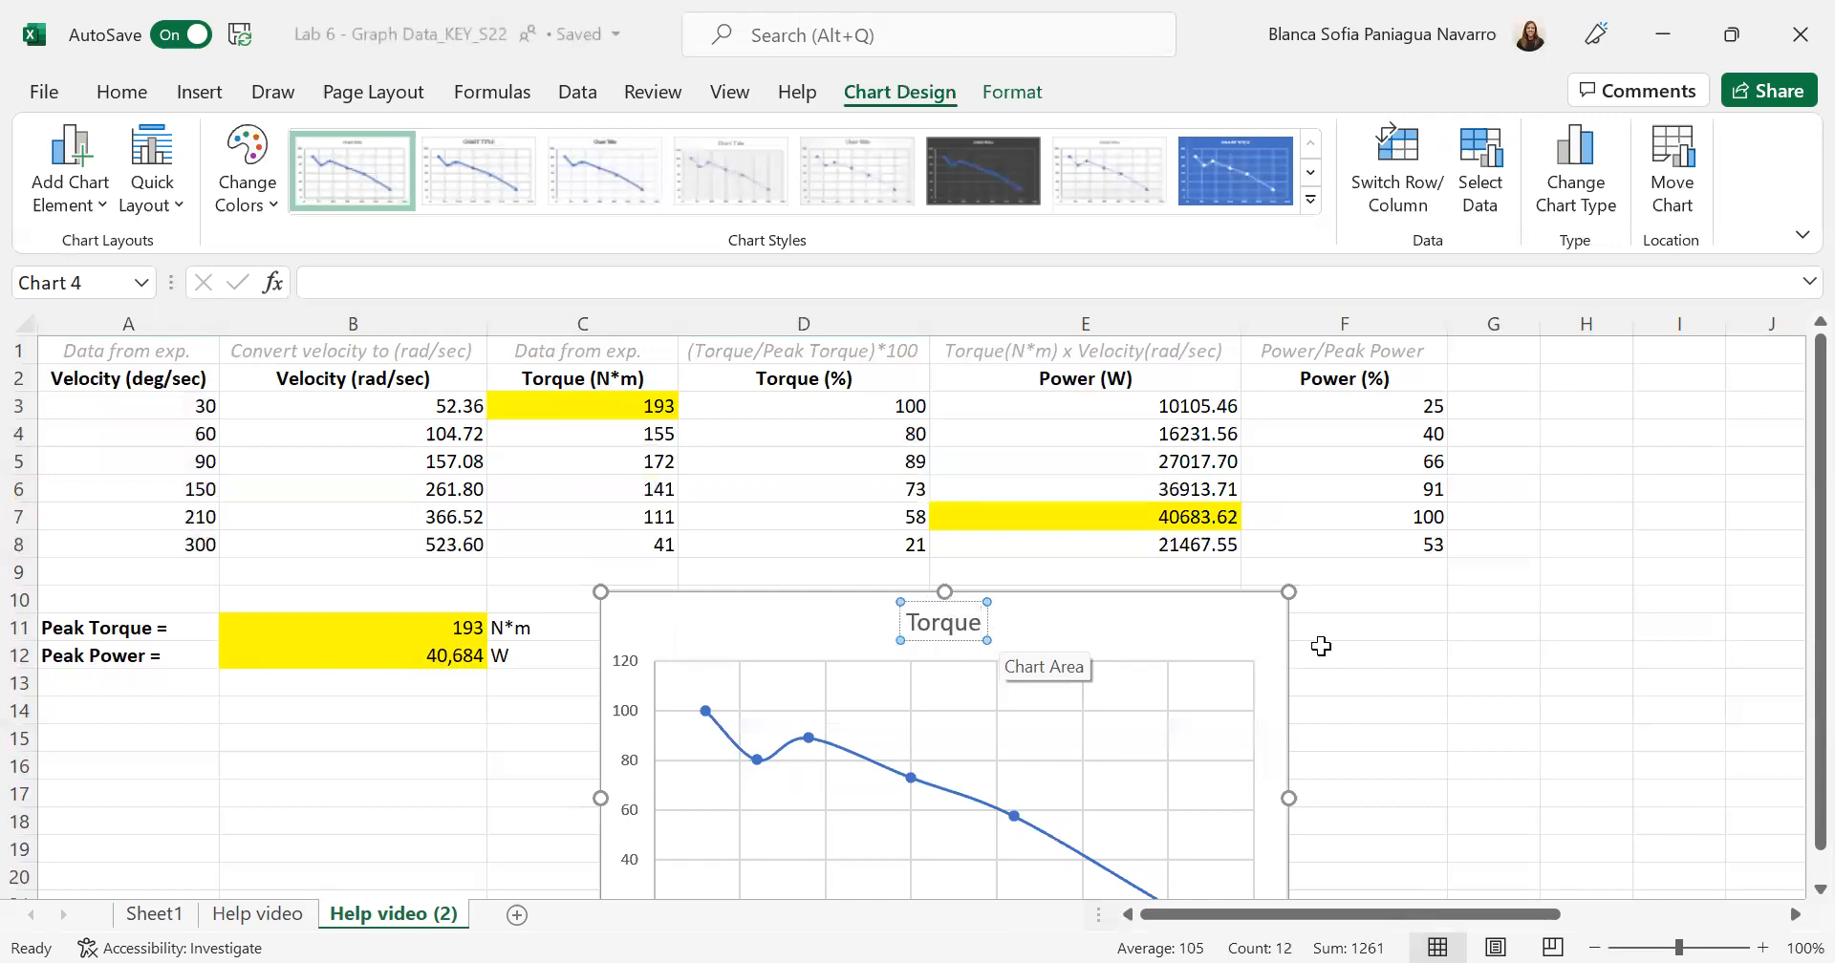
{"action": "left_click", "coordinate": [1373, 660]}
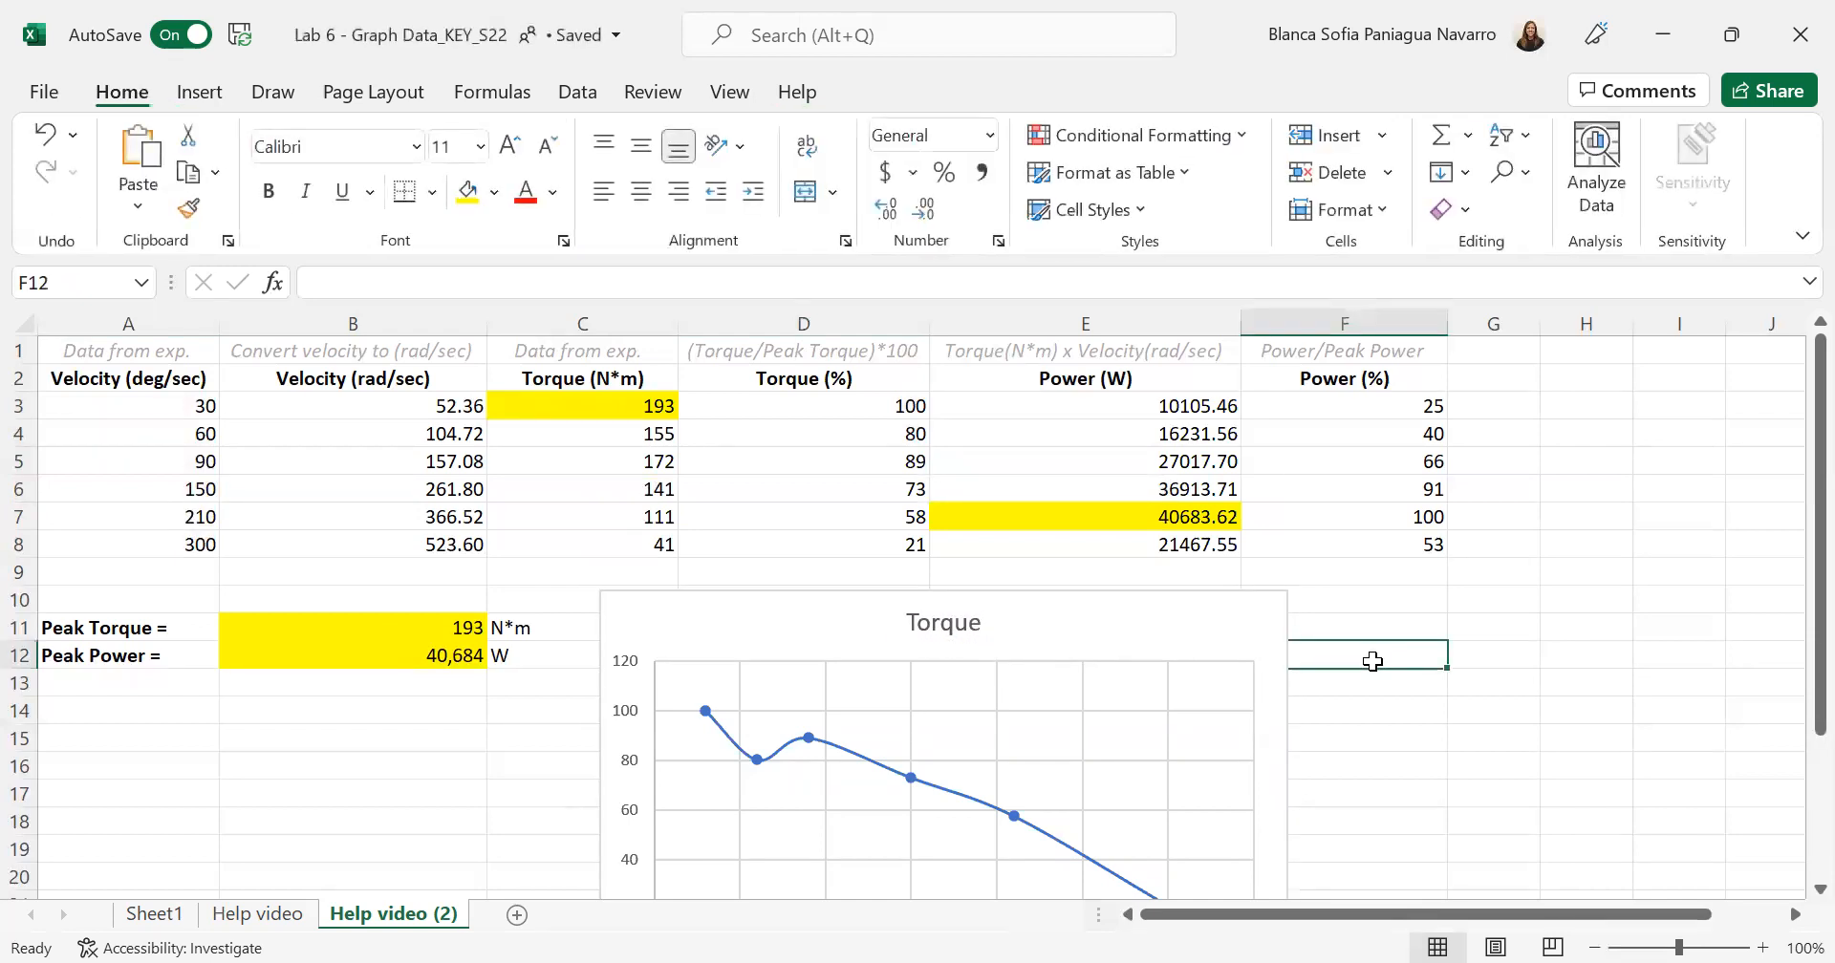
- Insert a smooth-line scatter chart with markers from velocity A3:A8 and power percentage F3:F8, and place it beside the Torque chart
{"action": "scroll", "coordinate": [1372, 660], "scroll_direction": "down", "scroll_amount": 1, "text": "ctrl"}
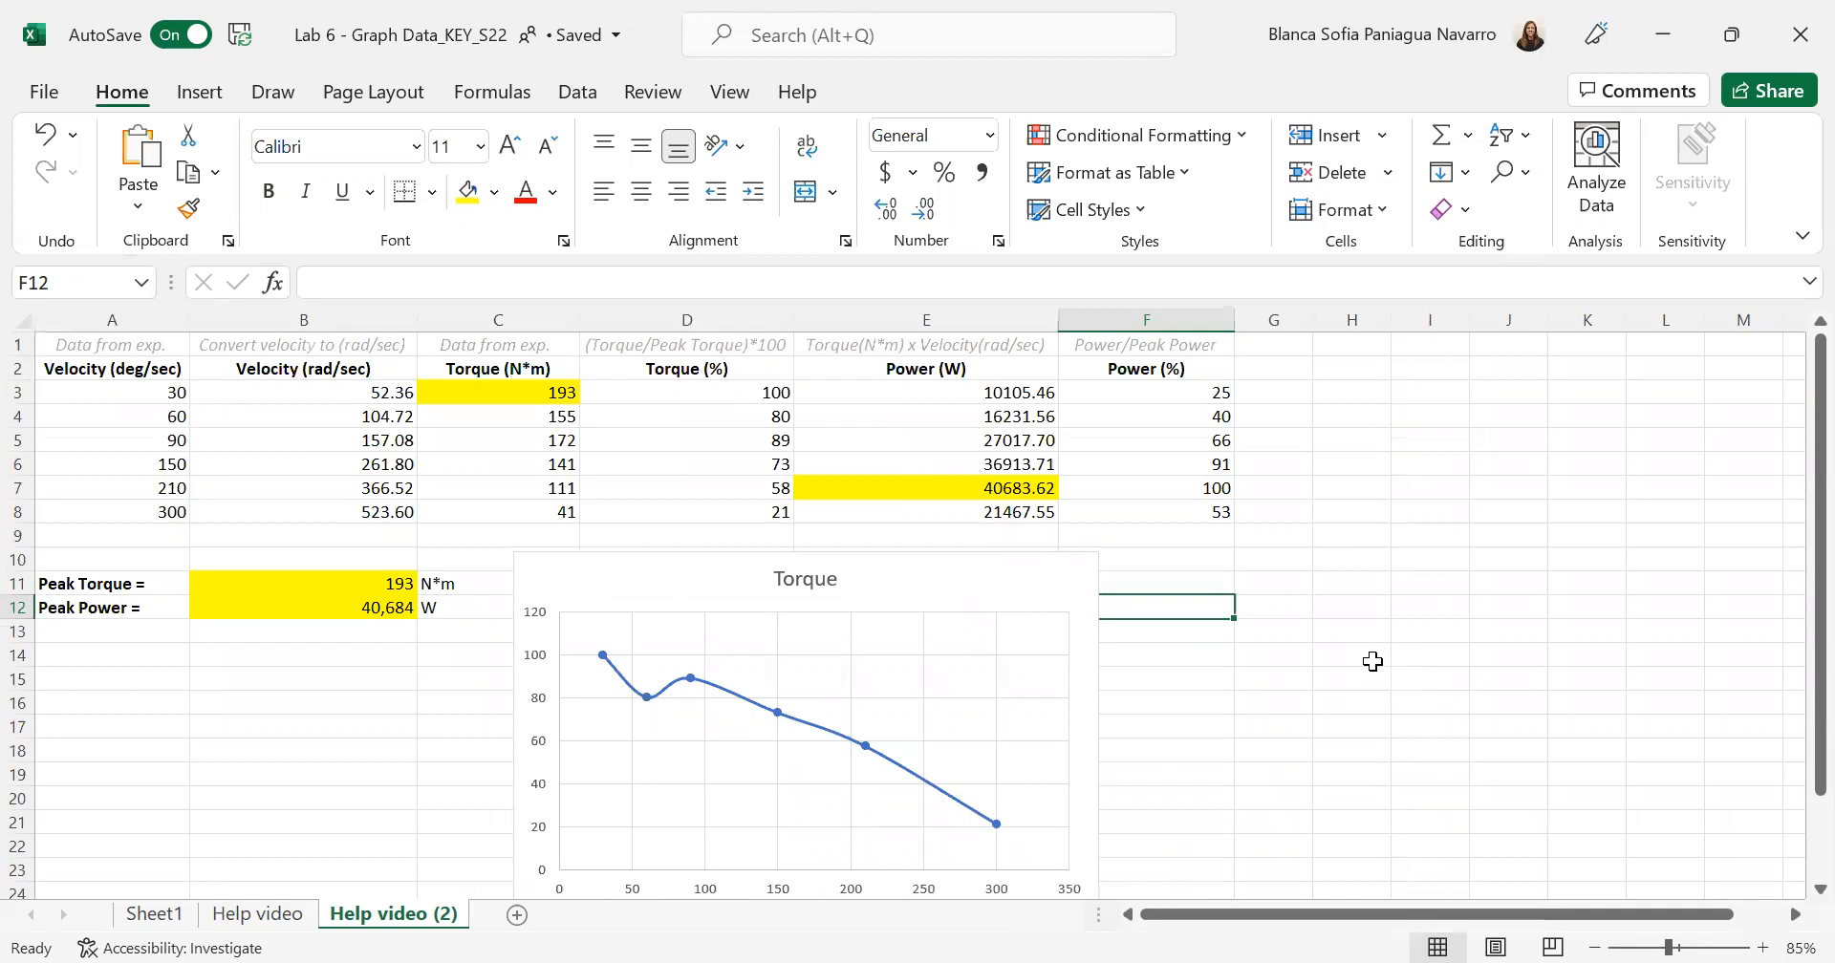
{"action": "left_click", "coordinate": [1281, 566]}
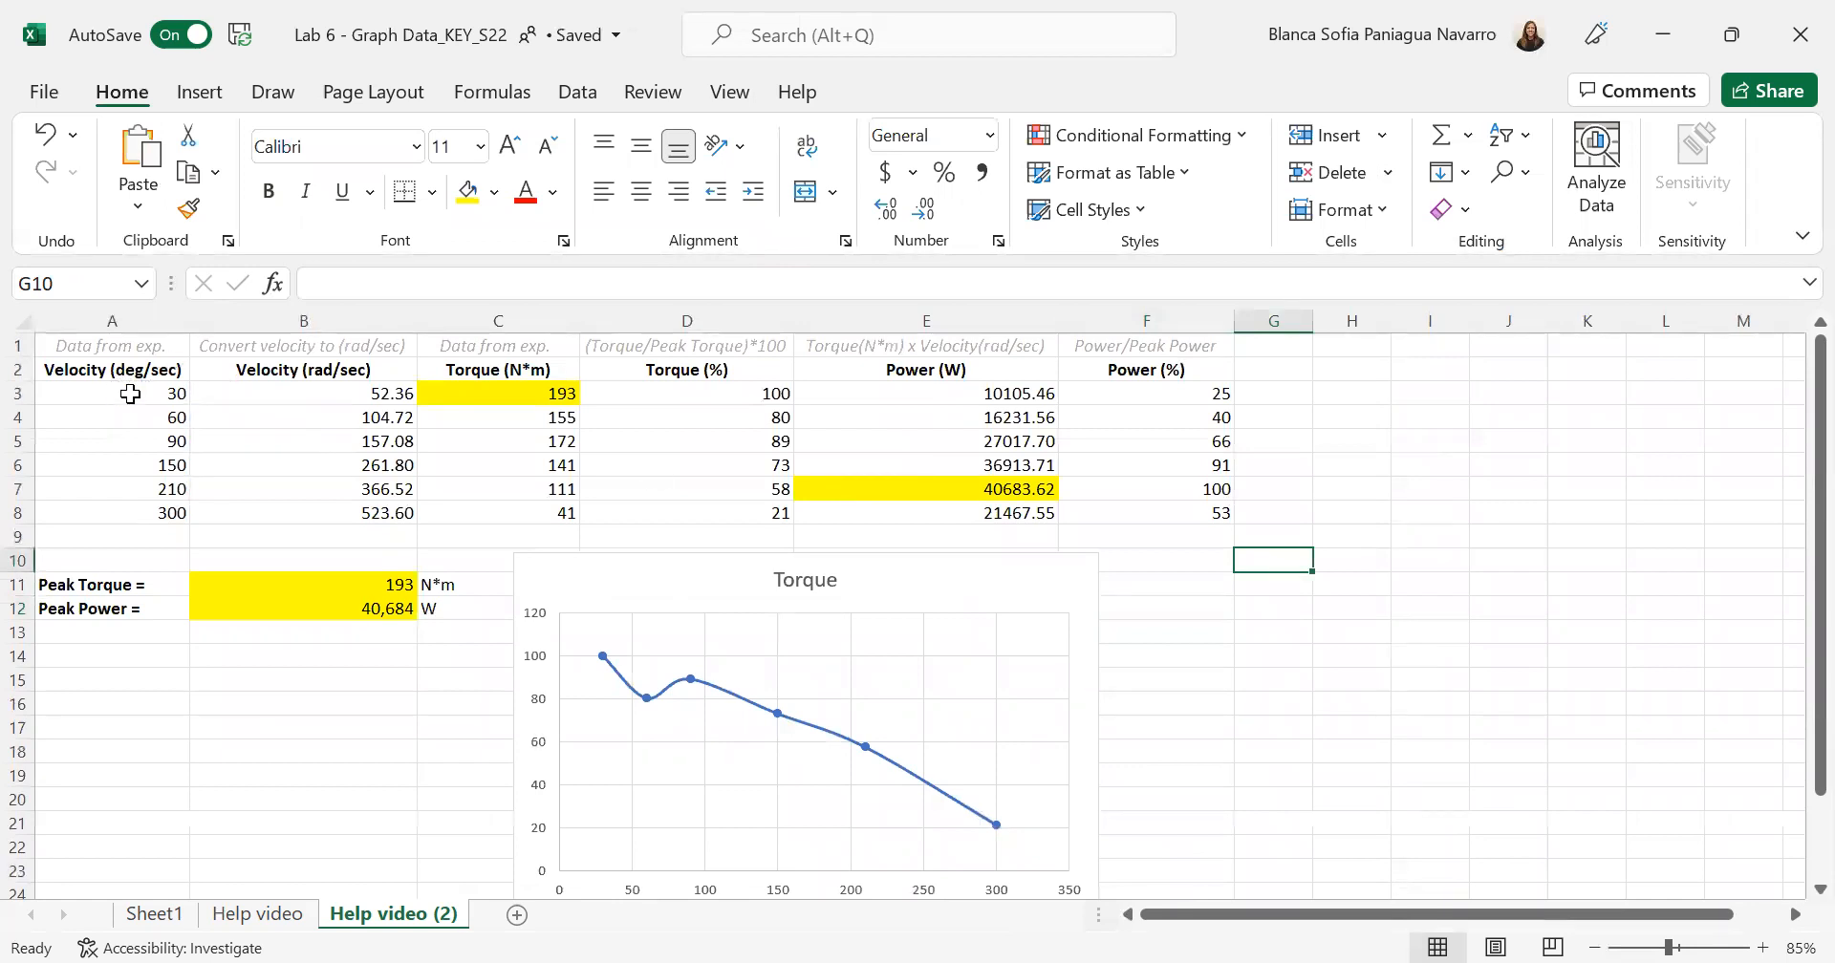
{"action": "left_click_drag", "start_coordinate": [130, 394], "coordinate": [132, 513]}
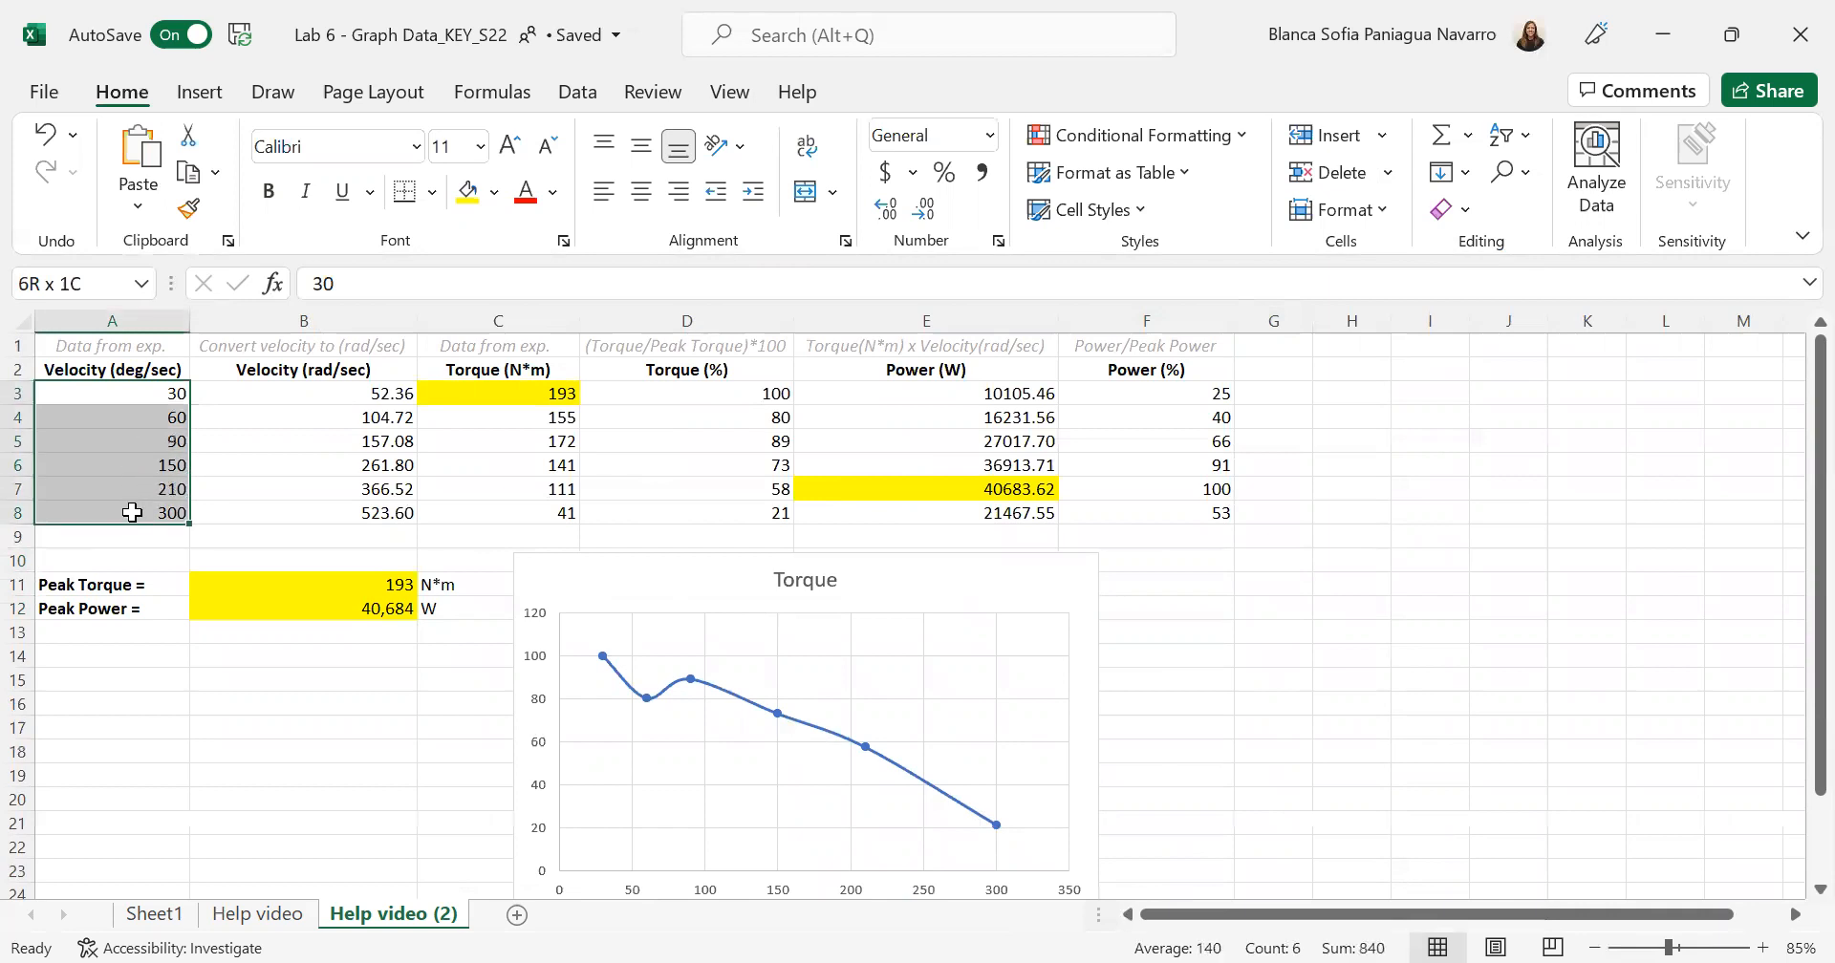
{"action": "left_click_drag", "start_coordinate": [131, 512], "coordinate": [131, 513]}
{"action": "left_click_drag", "start_coordinate": [1160, 393], "coordinate": [1168, 511], "text": "ctrl"}
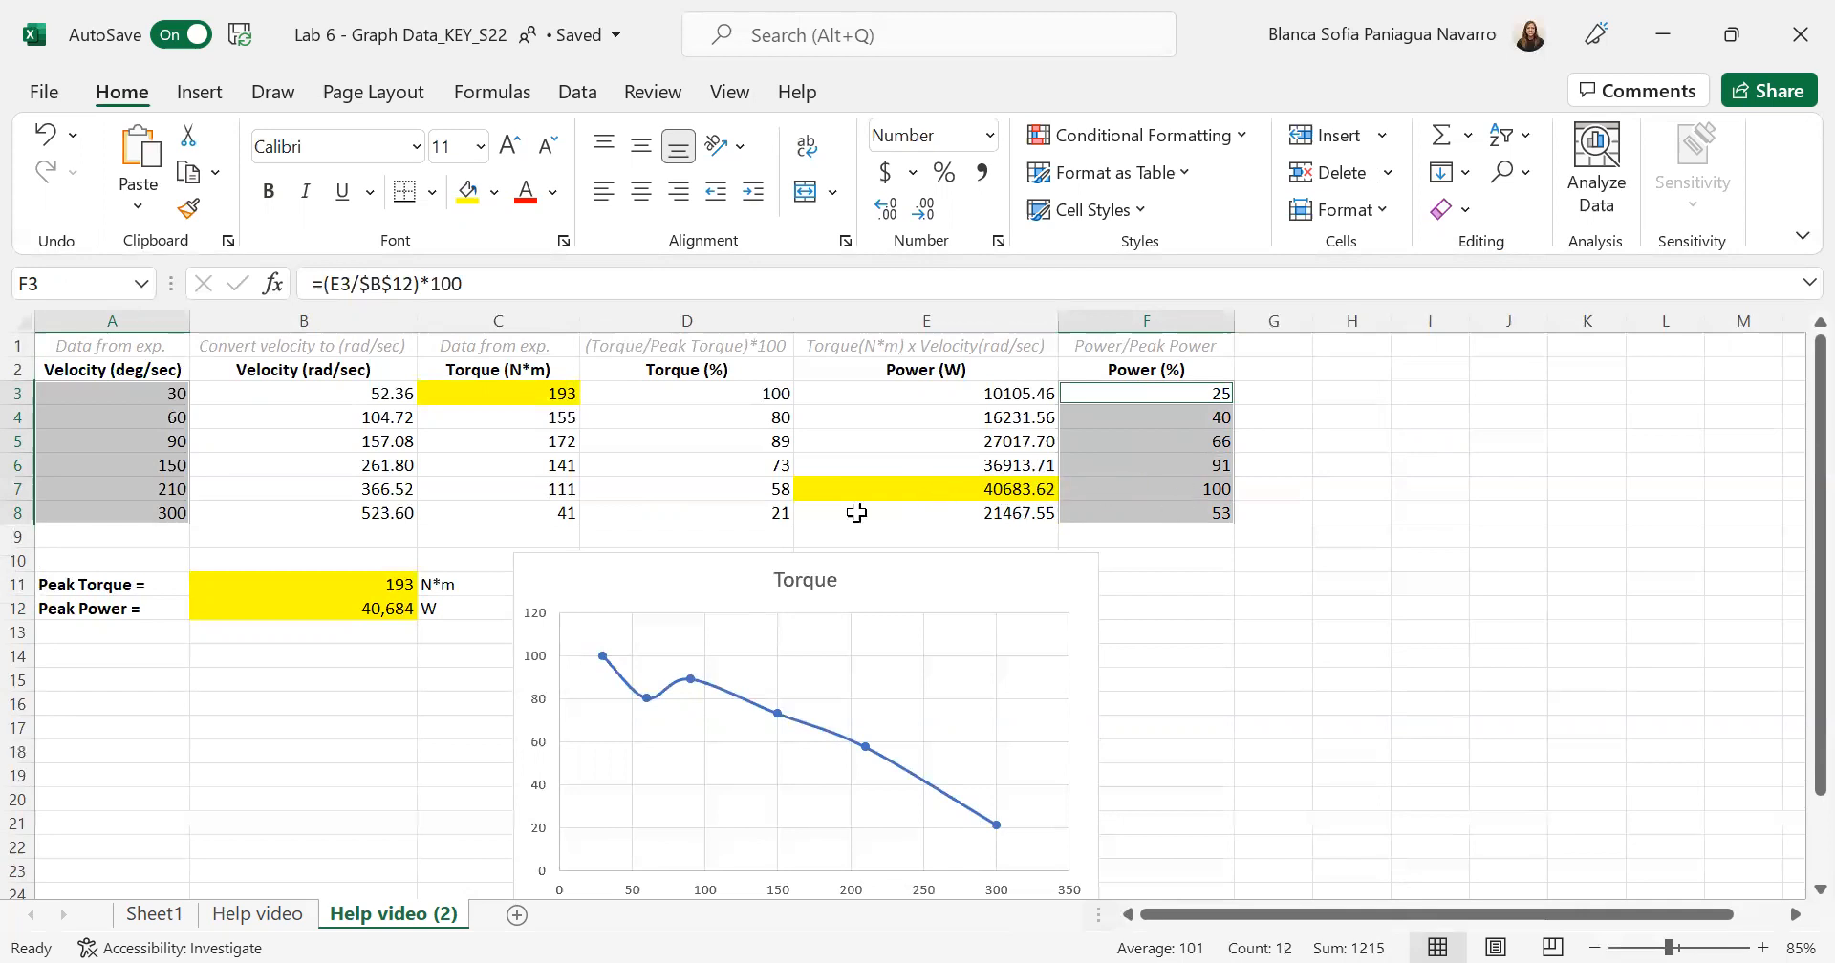
{"action": "left_click", "coordinate": [201, 95]}
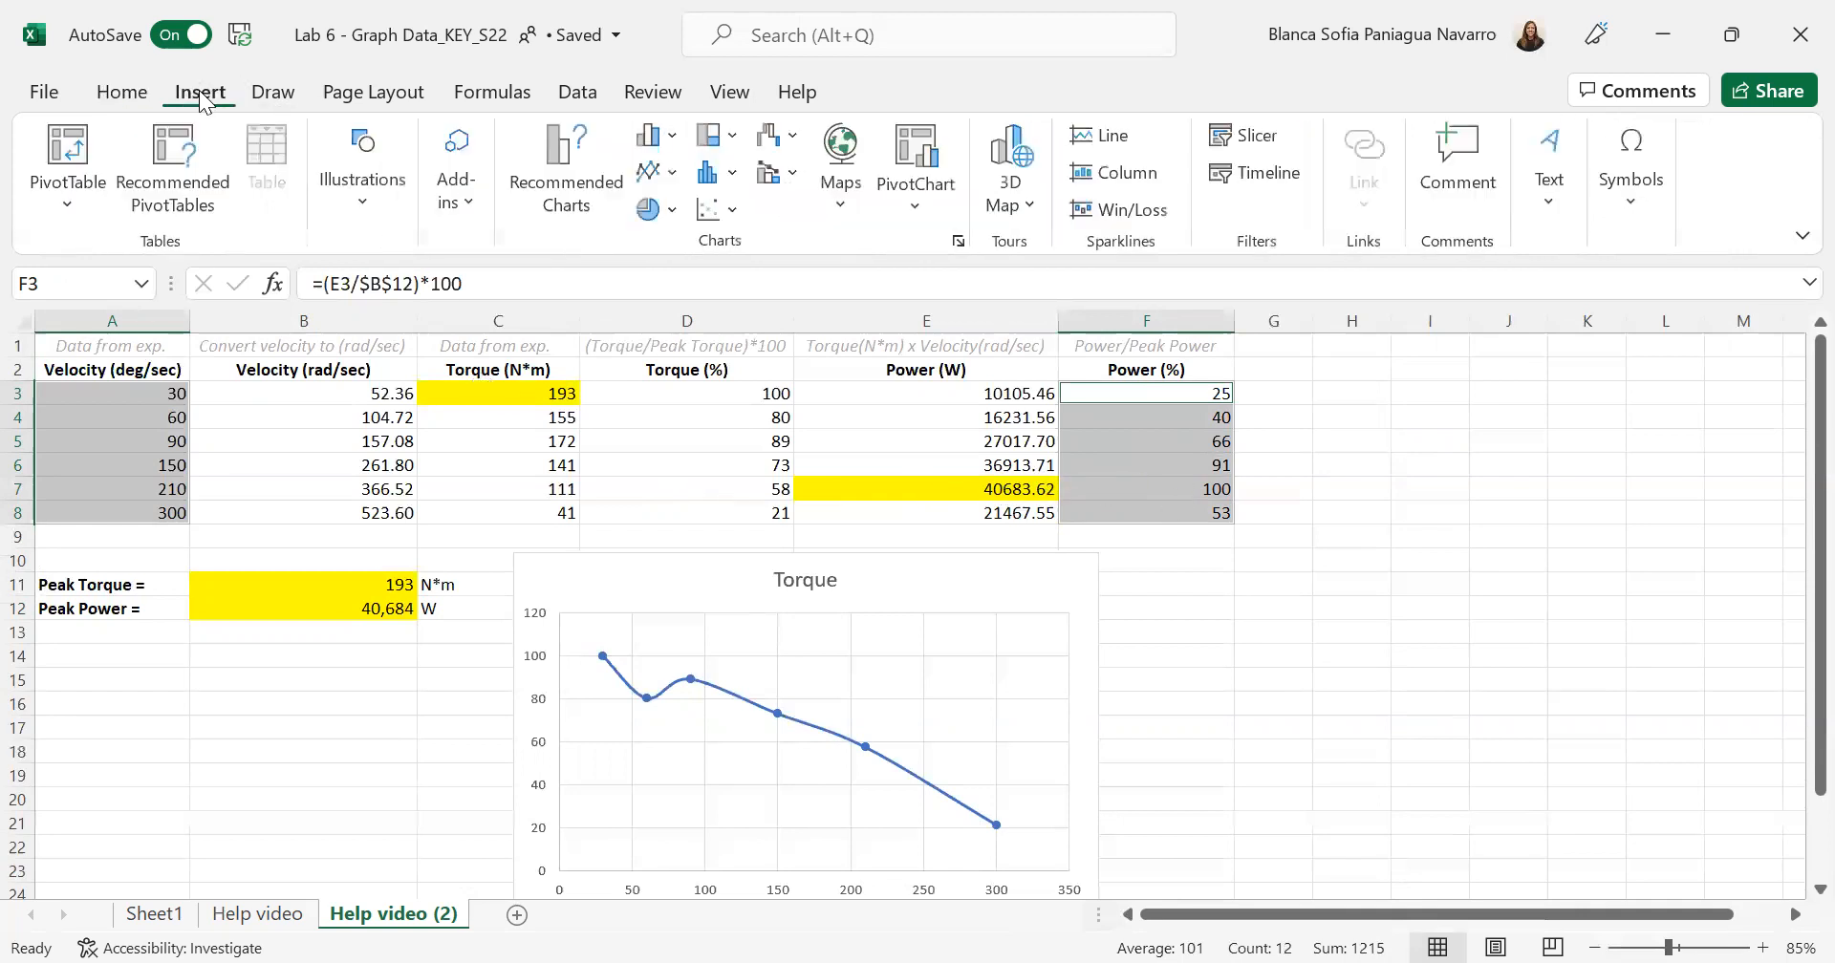
{"action": "left_click", "coordinate": [721, 211]}
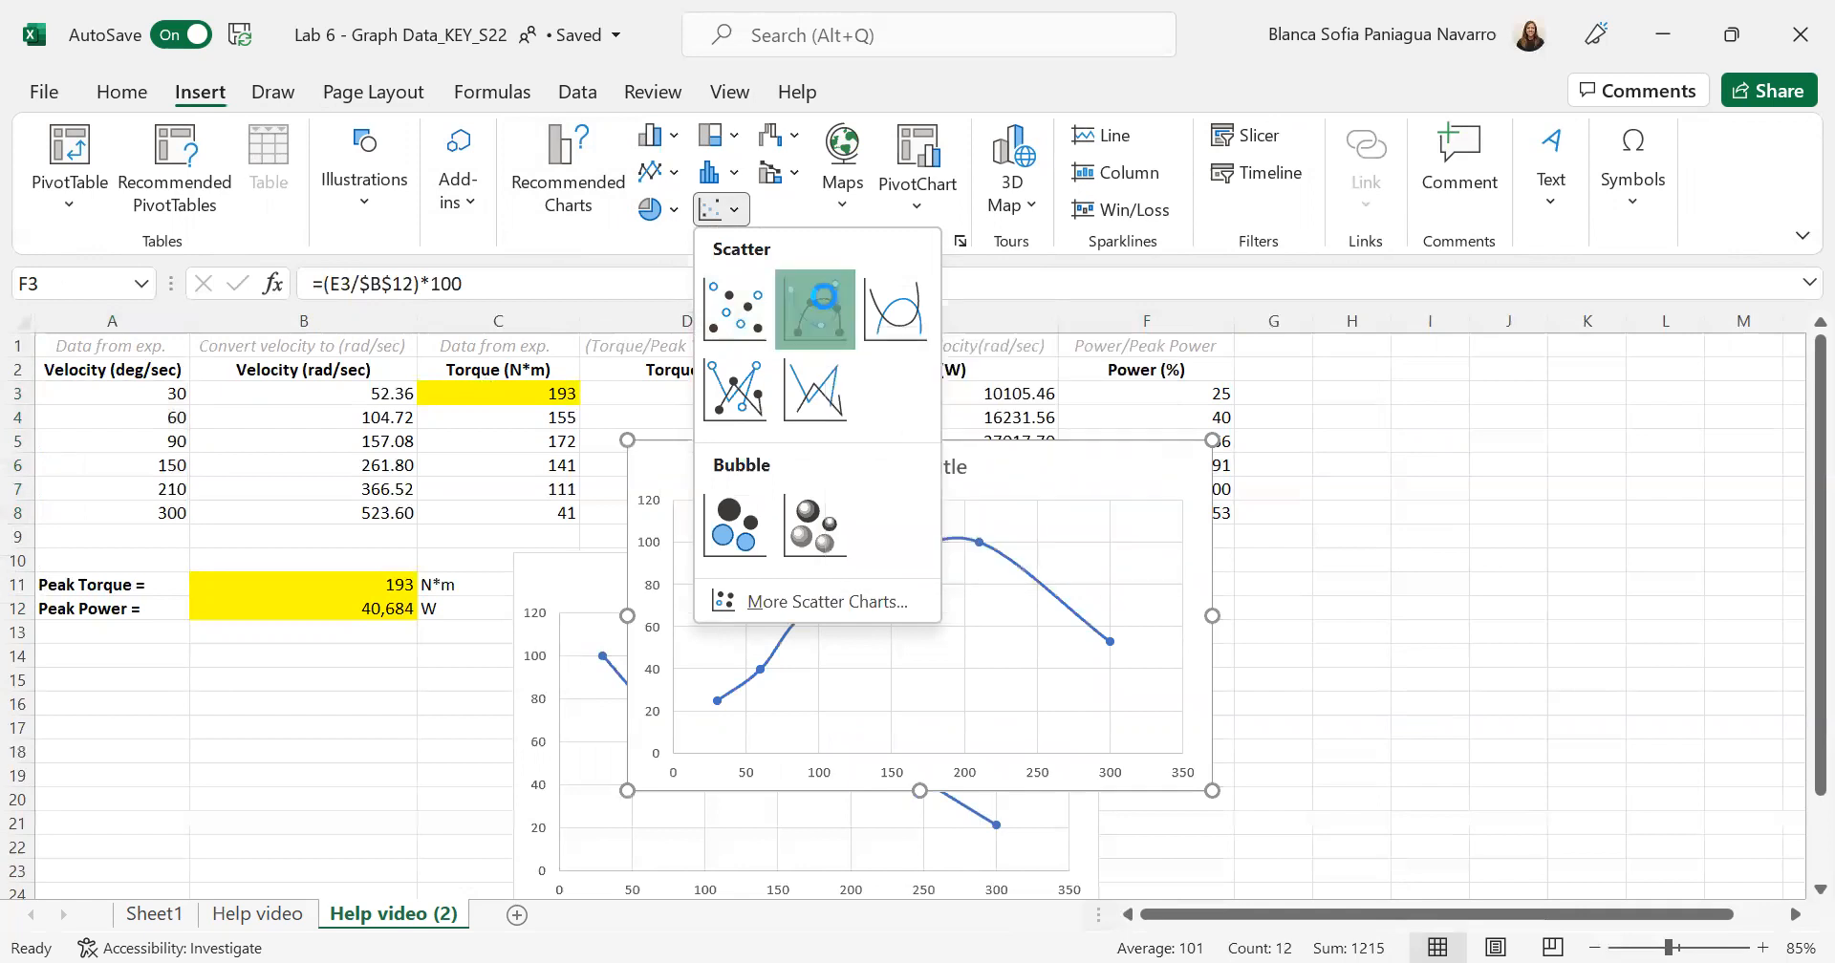
{"action": "left_click", "coordinate": [827, 308]}
{"action": "left_click_drag", "start_coordinate": [1013, 471], "coordinate": [1493, 597]}
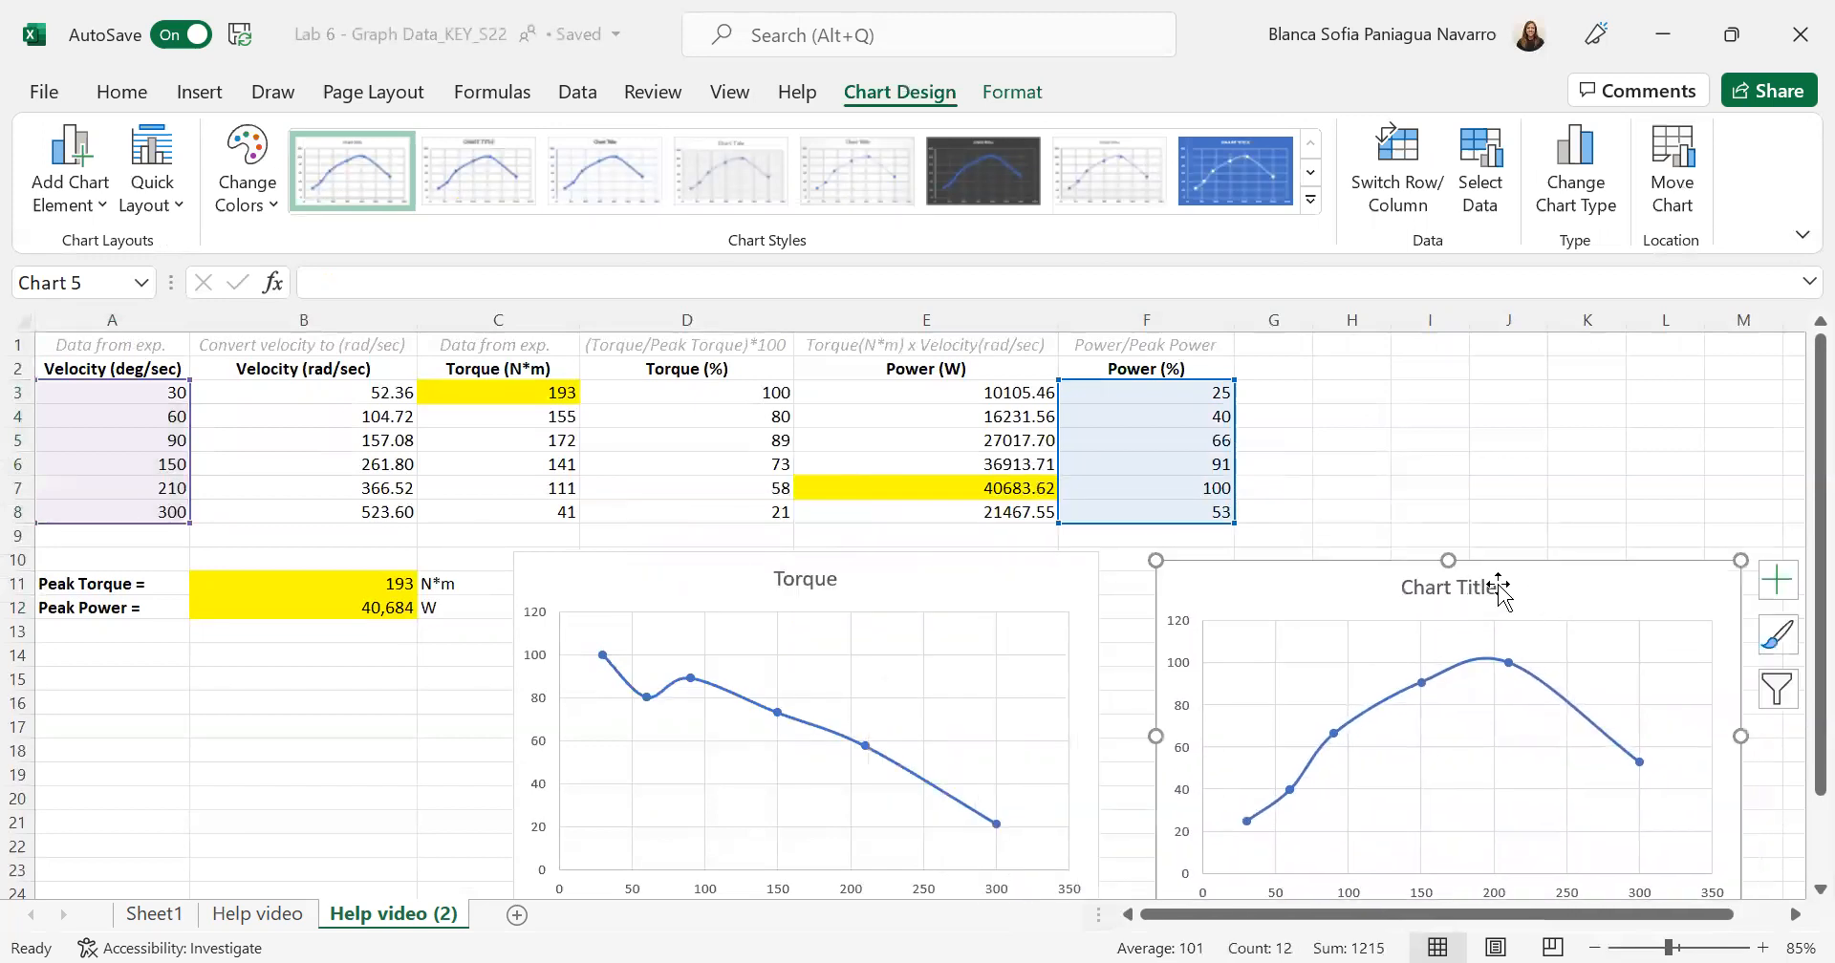
- Replace the placeholder title of the power percentage chart with "Power"
{"action": "right_click", "coordinate": [1493, 595]}
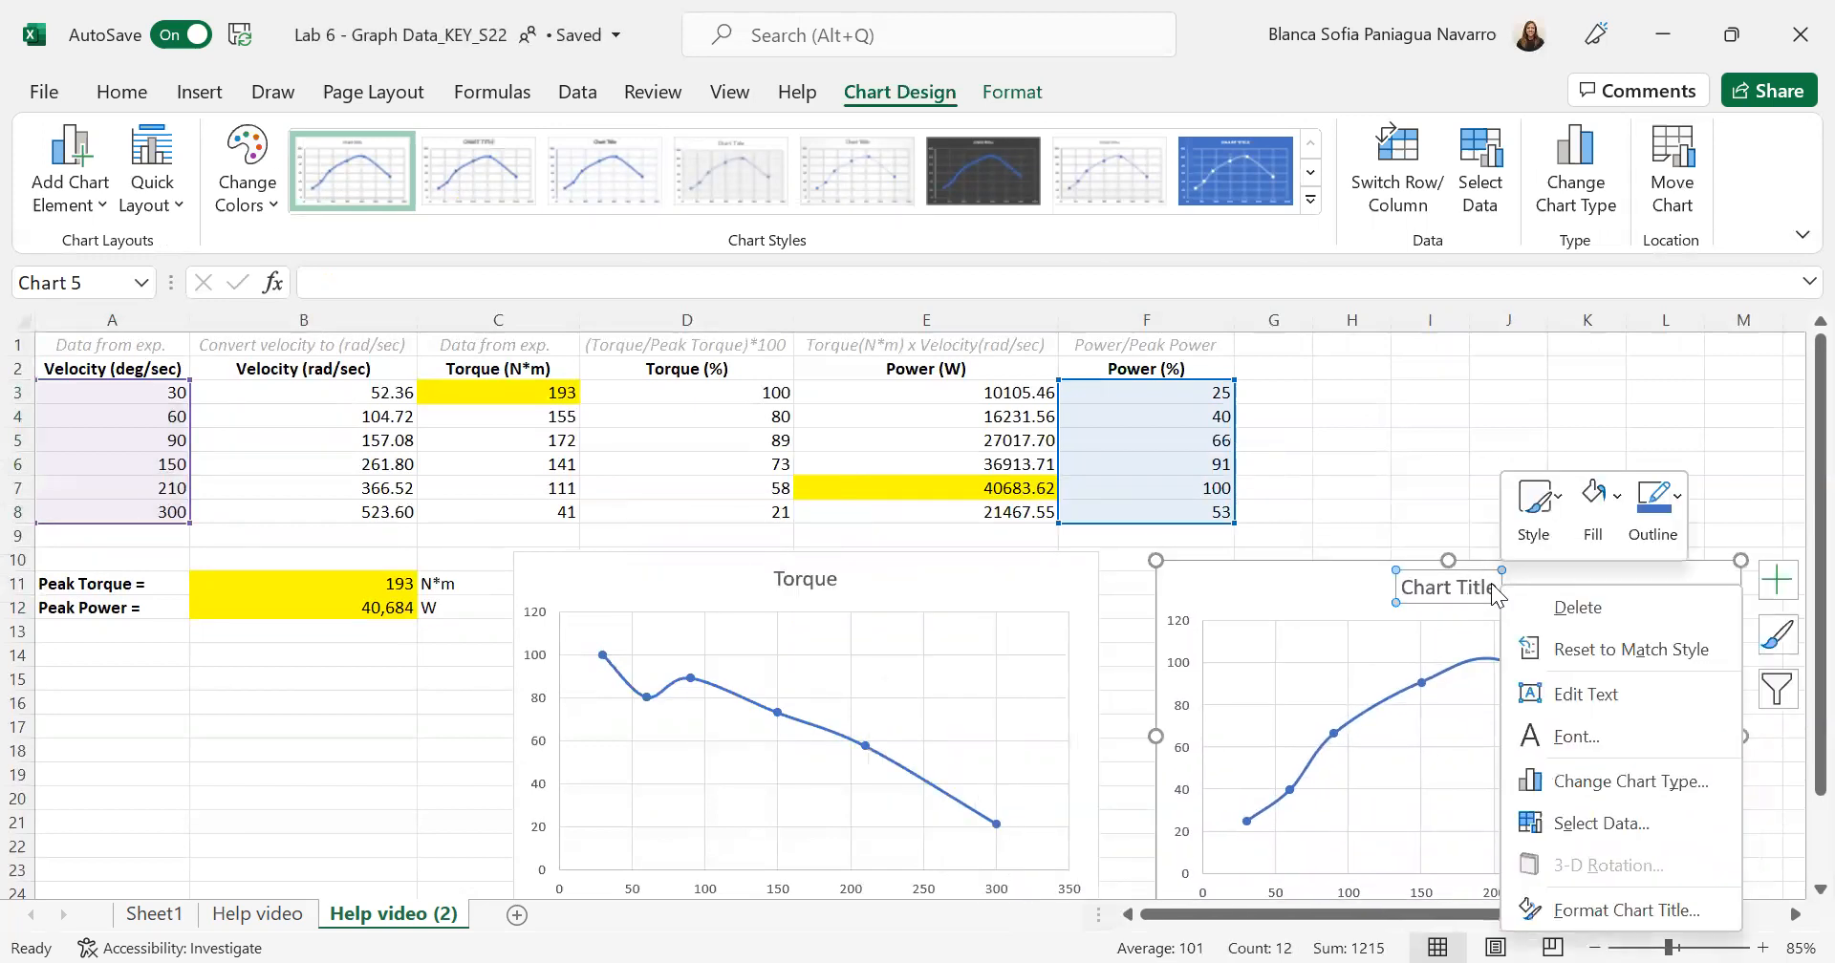
{"action": "left_click", "coordinate": [1494, 587]}
{"action": "key", "text": "BackSpace"}
{"action": "key", "text": "BackSpace"}
{"action": "key", "text": "BackSpace"}
{"action": "key", "text": "BackSpace"}
{"action": "key", "text": "BackSpace"}
{"action": "key", "text": "BackSpace"}
{"action": "key", "text": "BackSpace"}
{"action": "key", "text": "BackSpace"}
{"action": "key", "text": "BackSpace"}
{"action": "key", "text": "BackSpace"}
{"action": "key", "text": "BackSpace"}
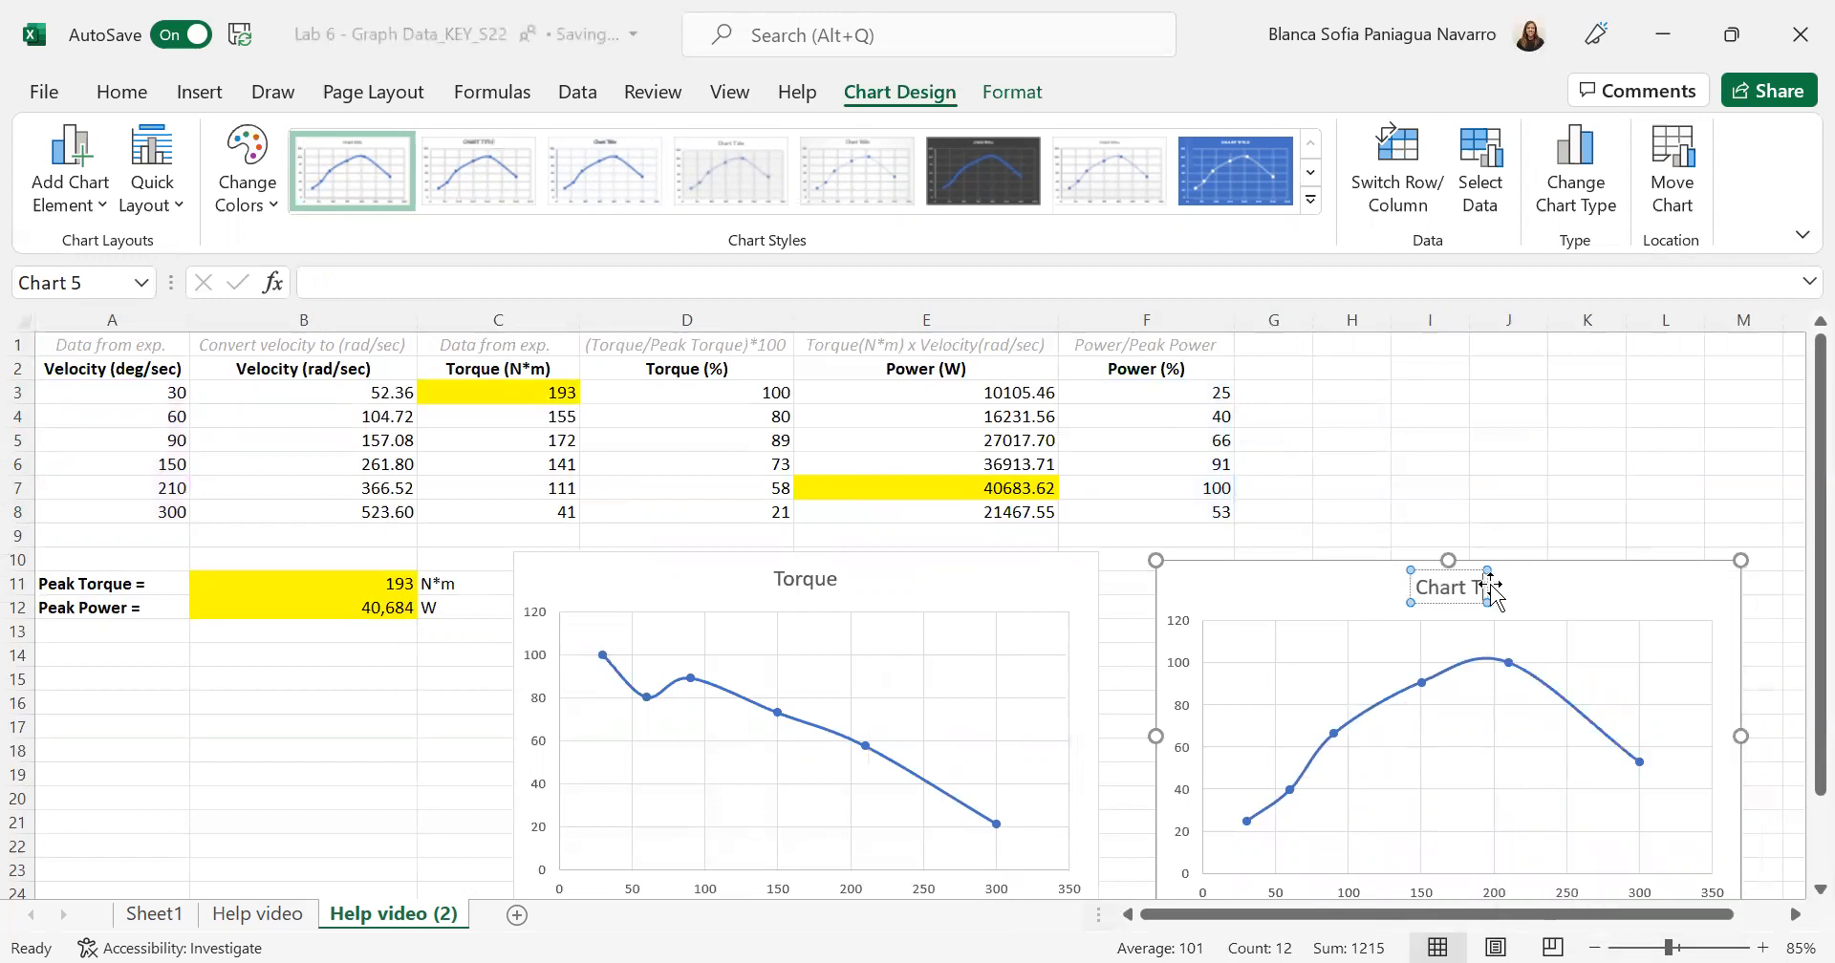
{"action": "type", "text": "Power"}
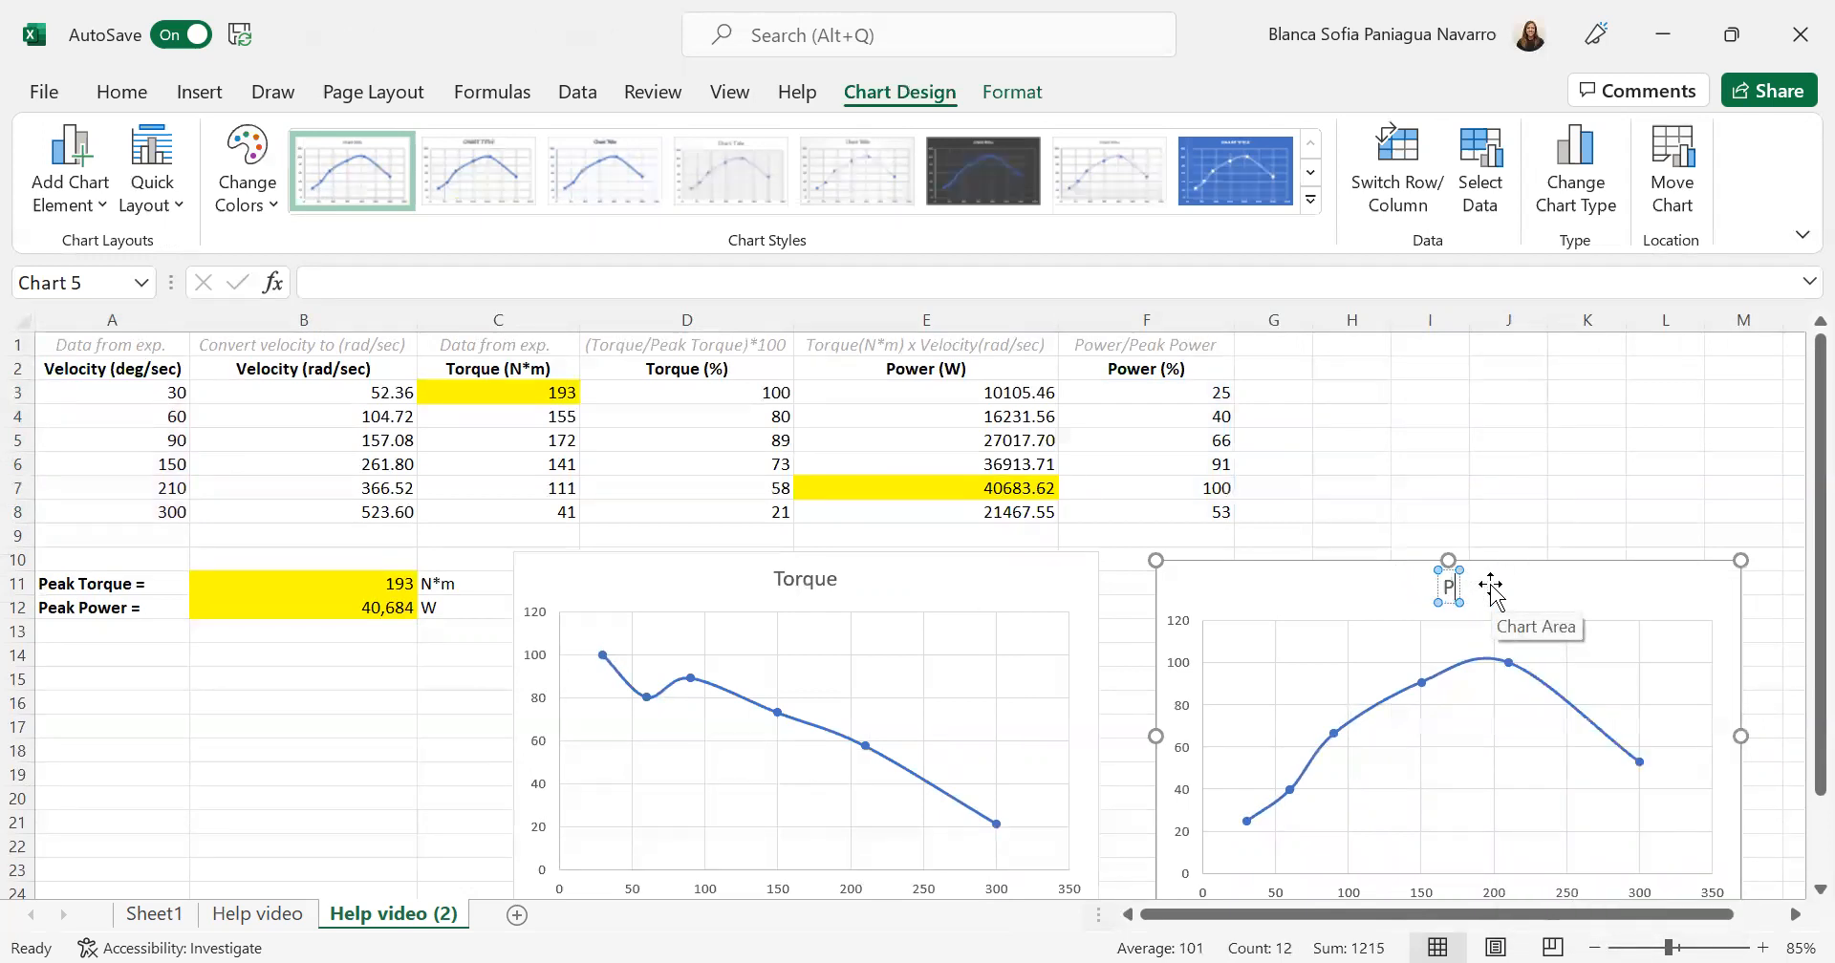
- Copy the Power chart into the Torque chart so both curves share one graph, and delete the separate Power chart
{"action": "left_click", "coordinate": [1369, 535]}
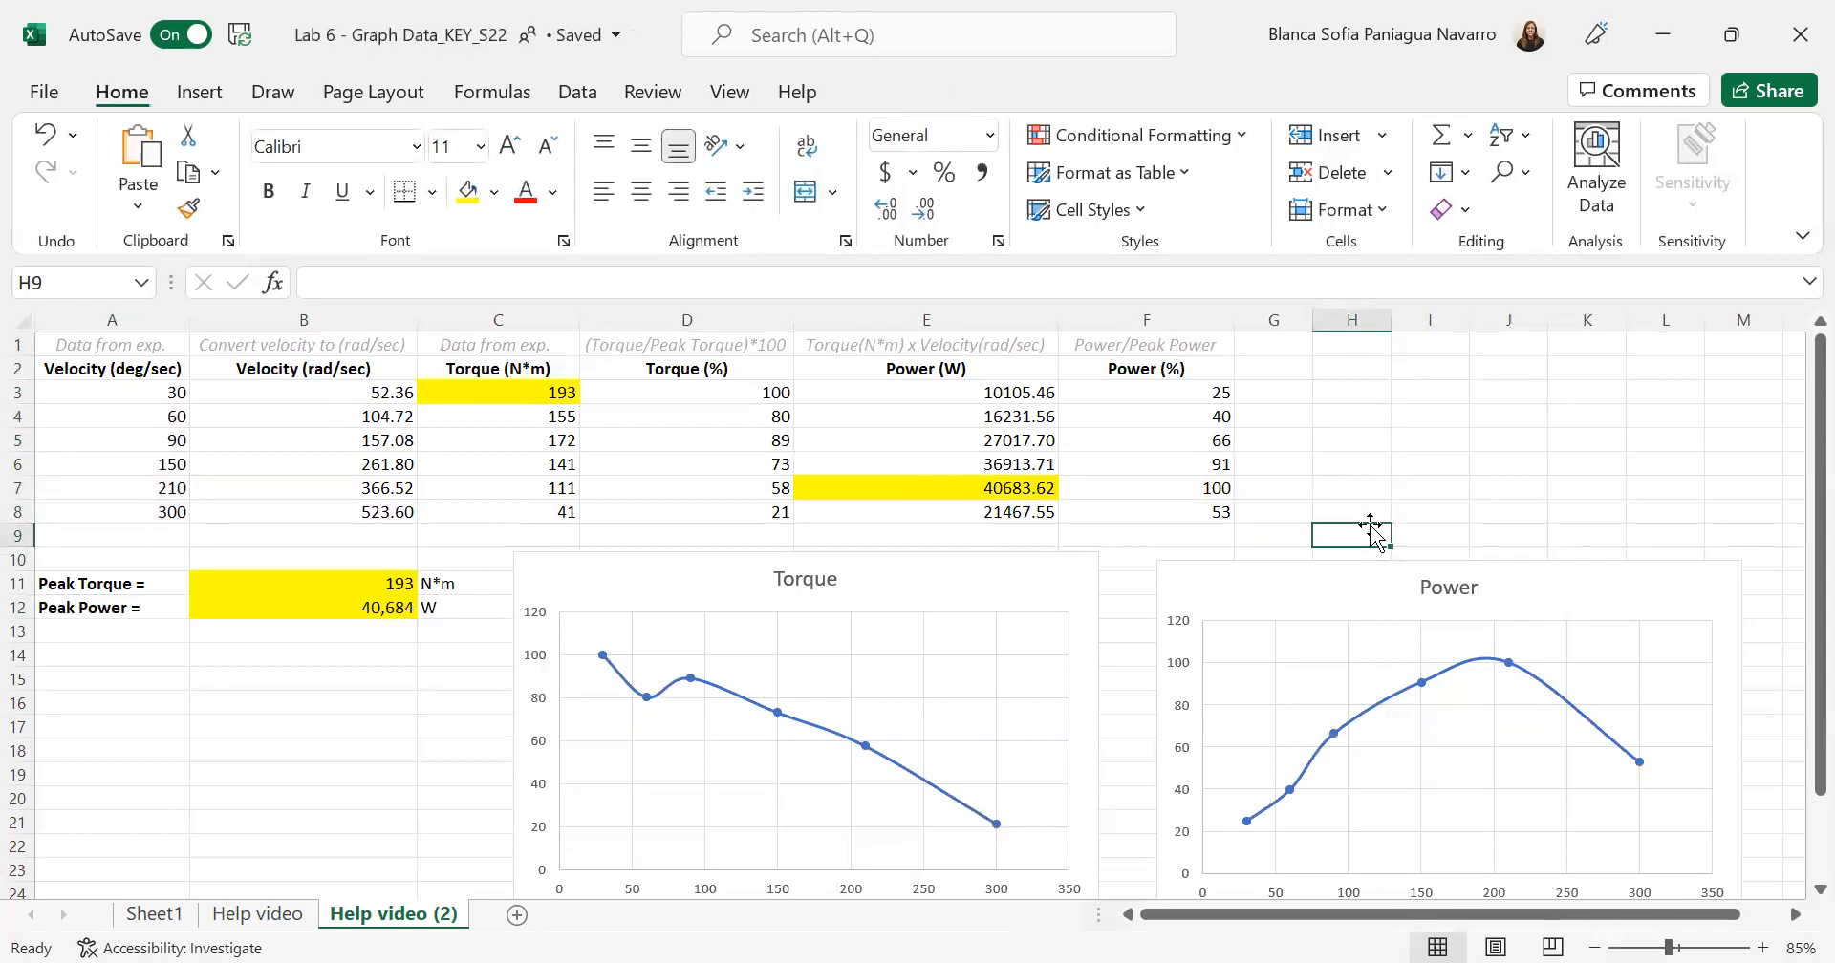
{"action": "scroll", "coordinate": [1370, 530], "scroll_direction": "down", "scroll_amount": 1}
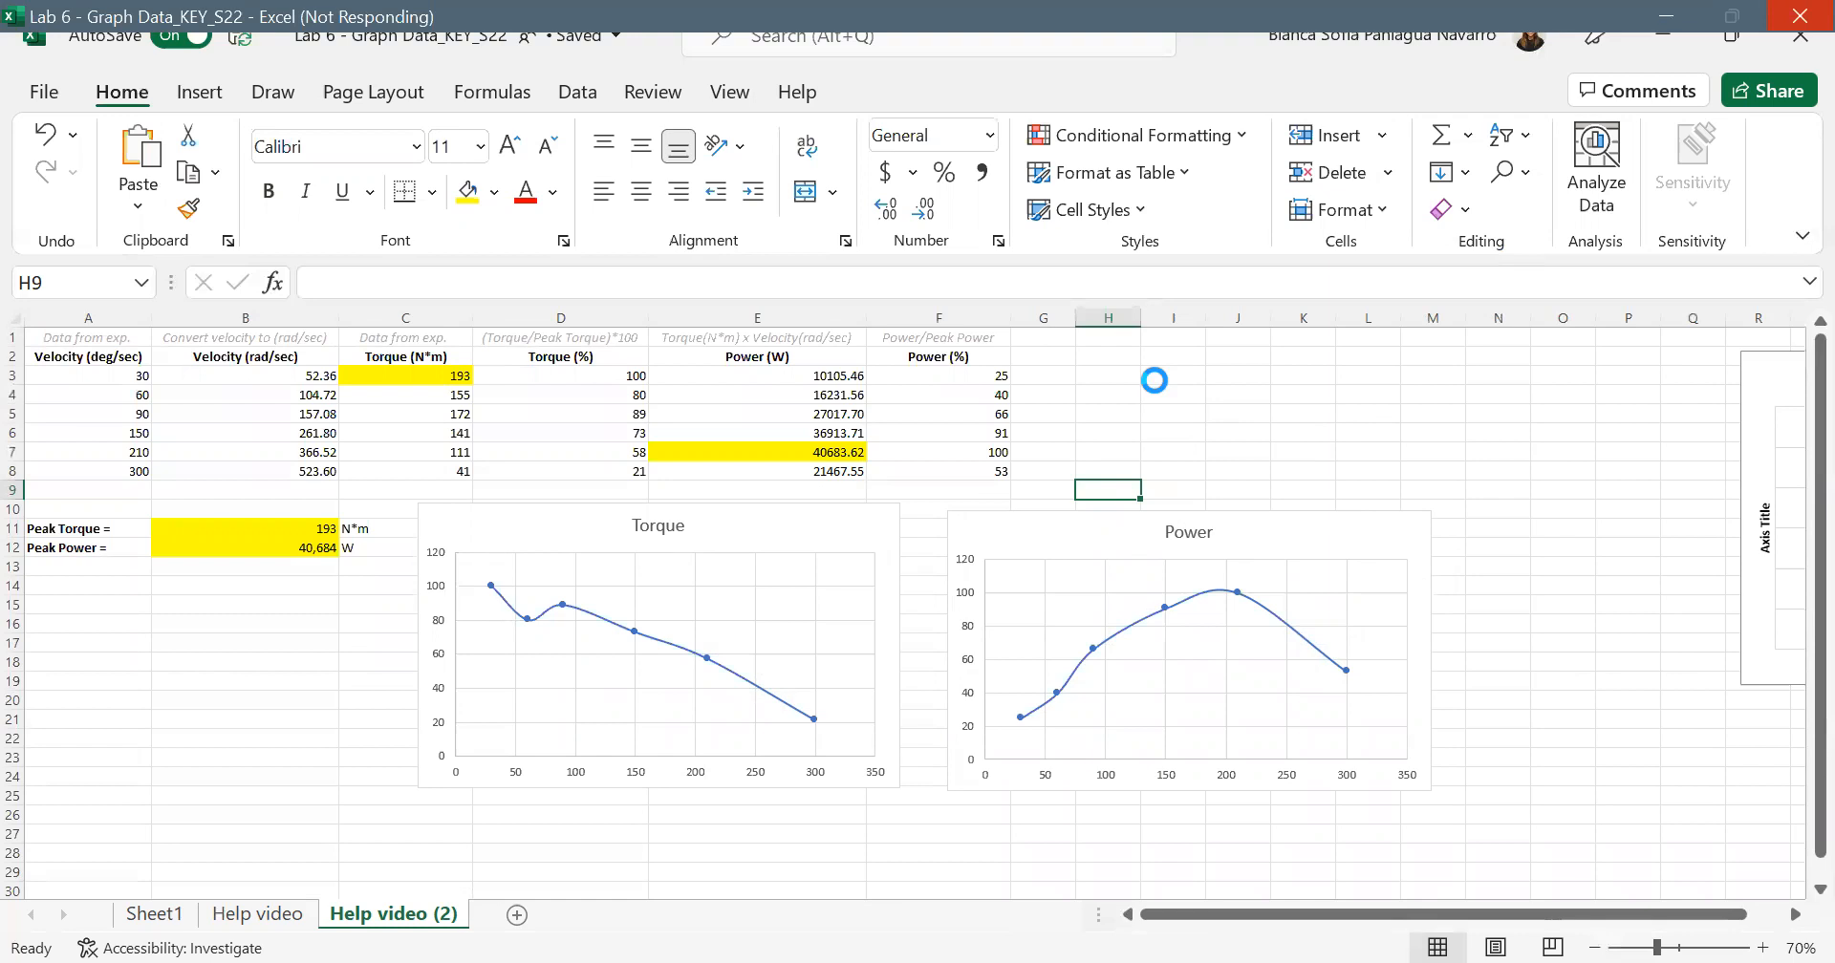
{"action": "left_click", "coordinate": [1156, 383]}
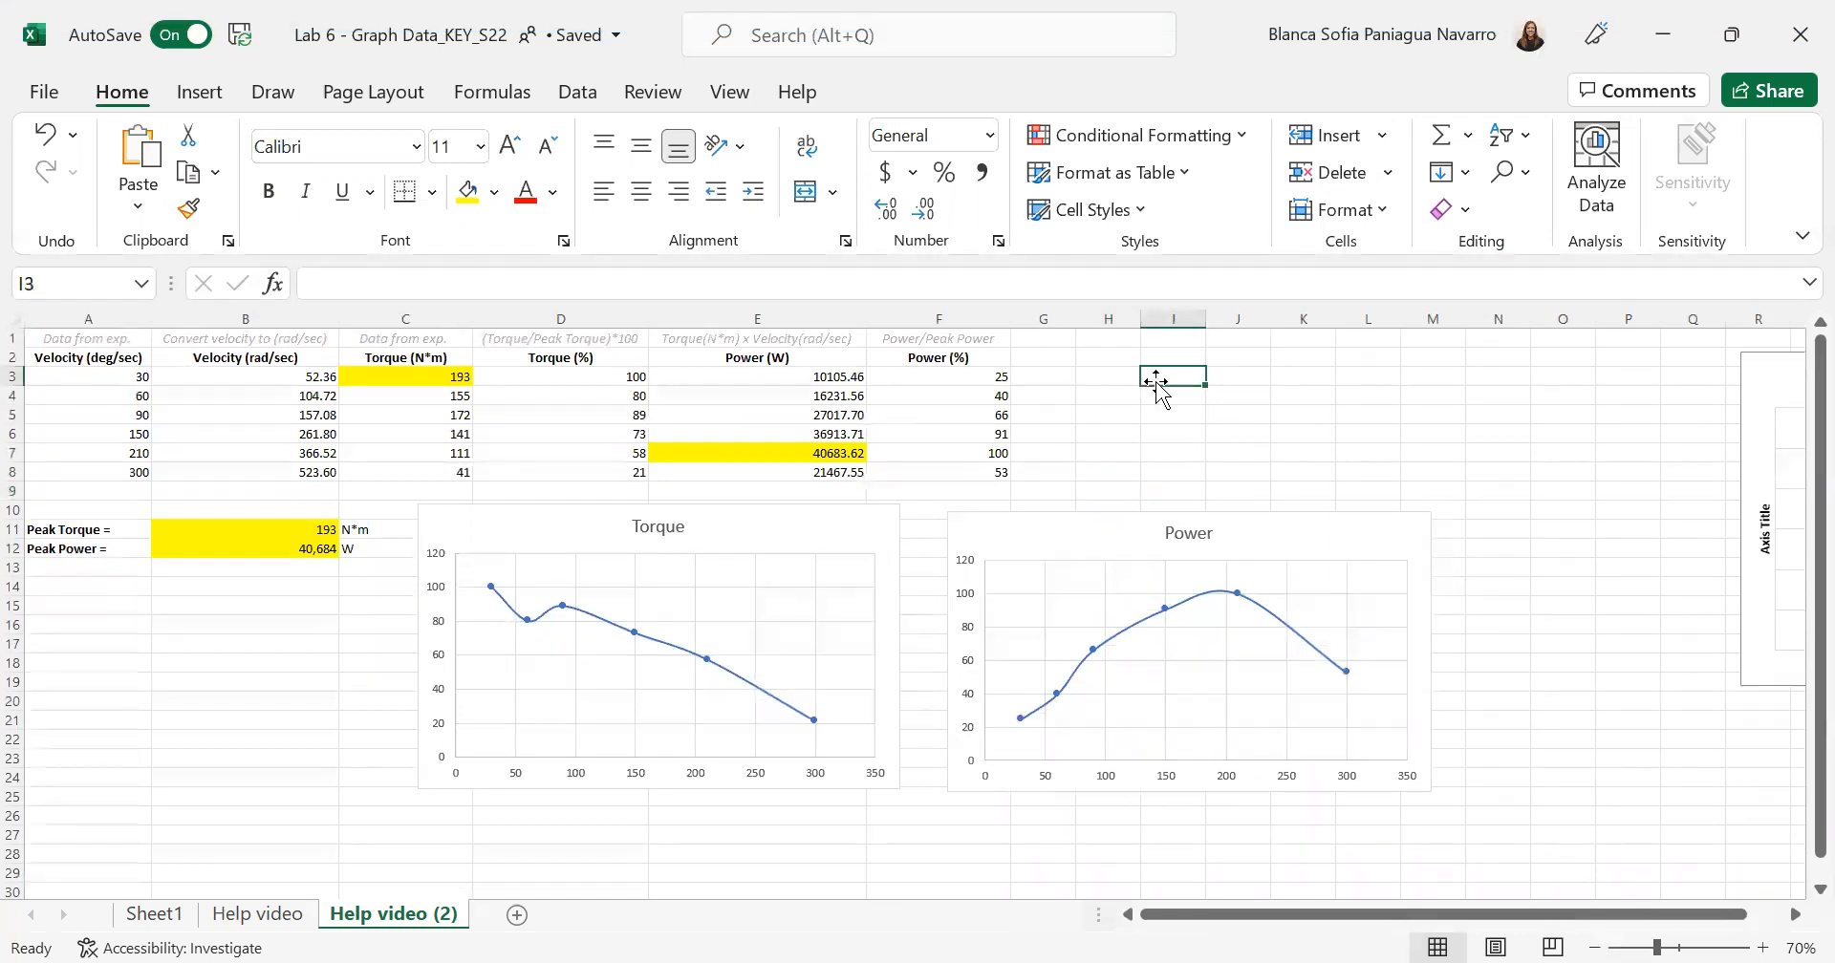
{"action": "left_click", "coordinate": [1062, 544]}
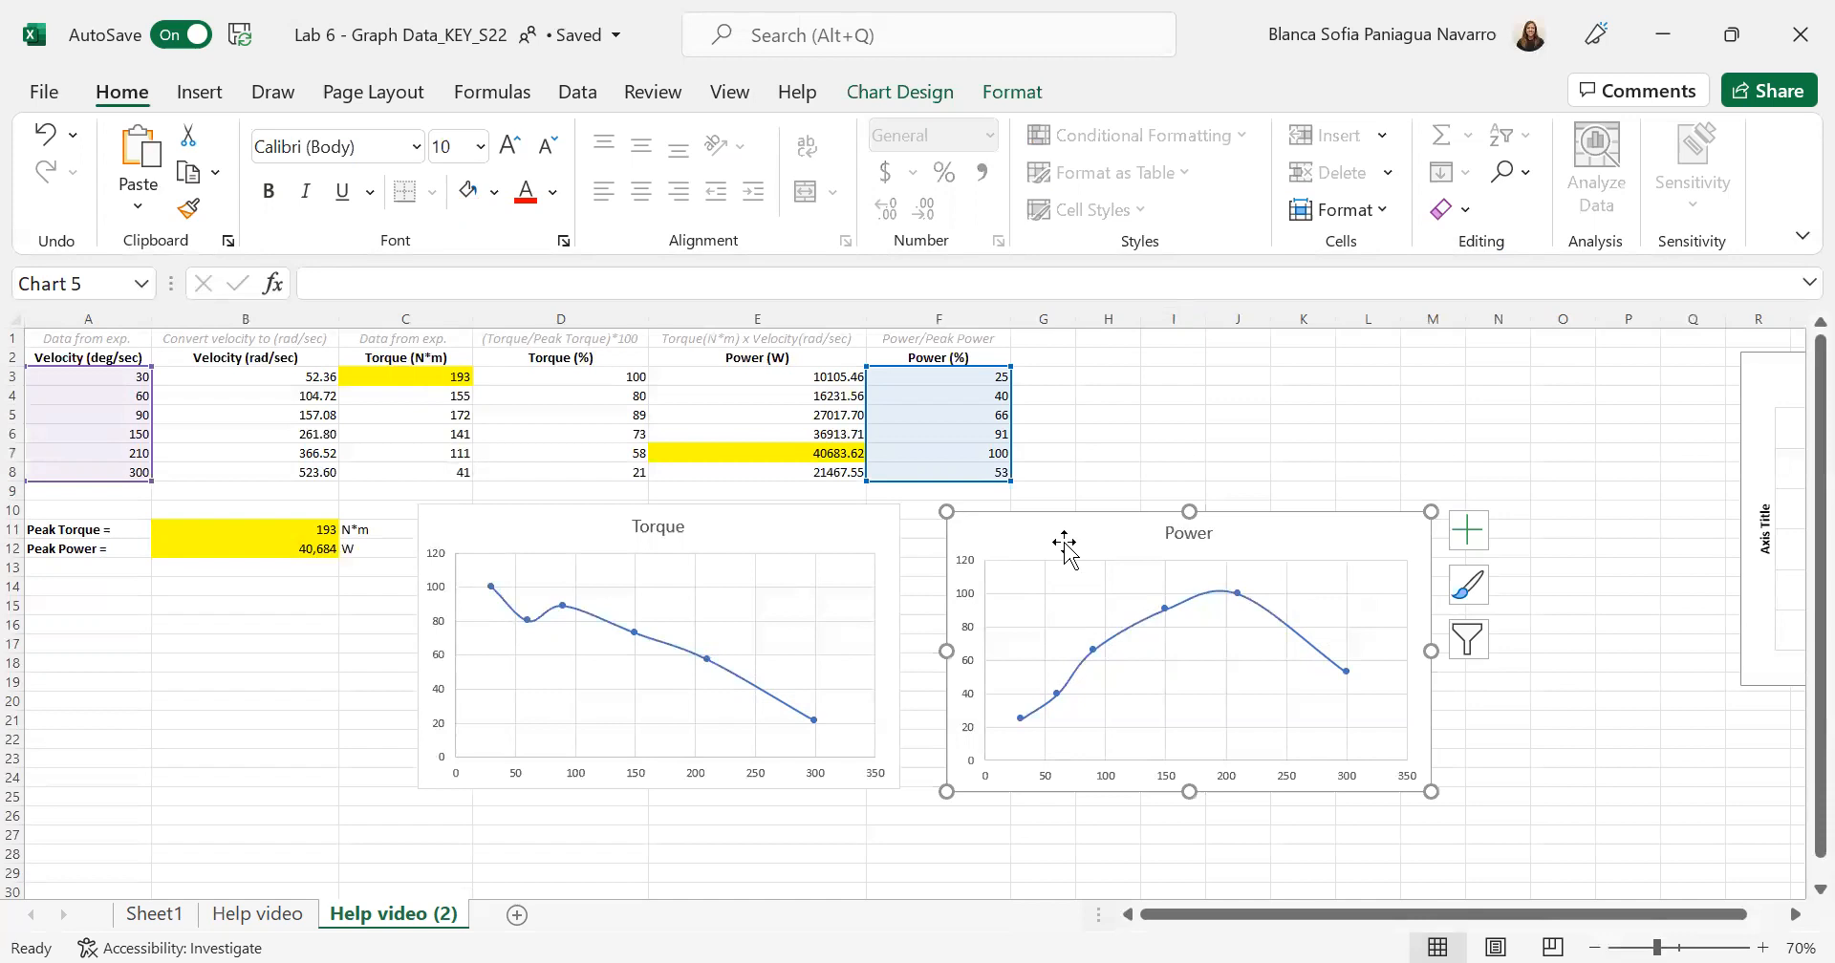
{"action": "left_click", "coordinate": [1065, 544]}
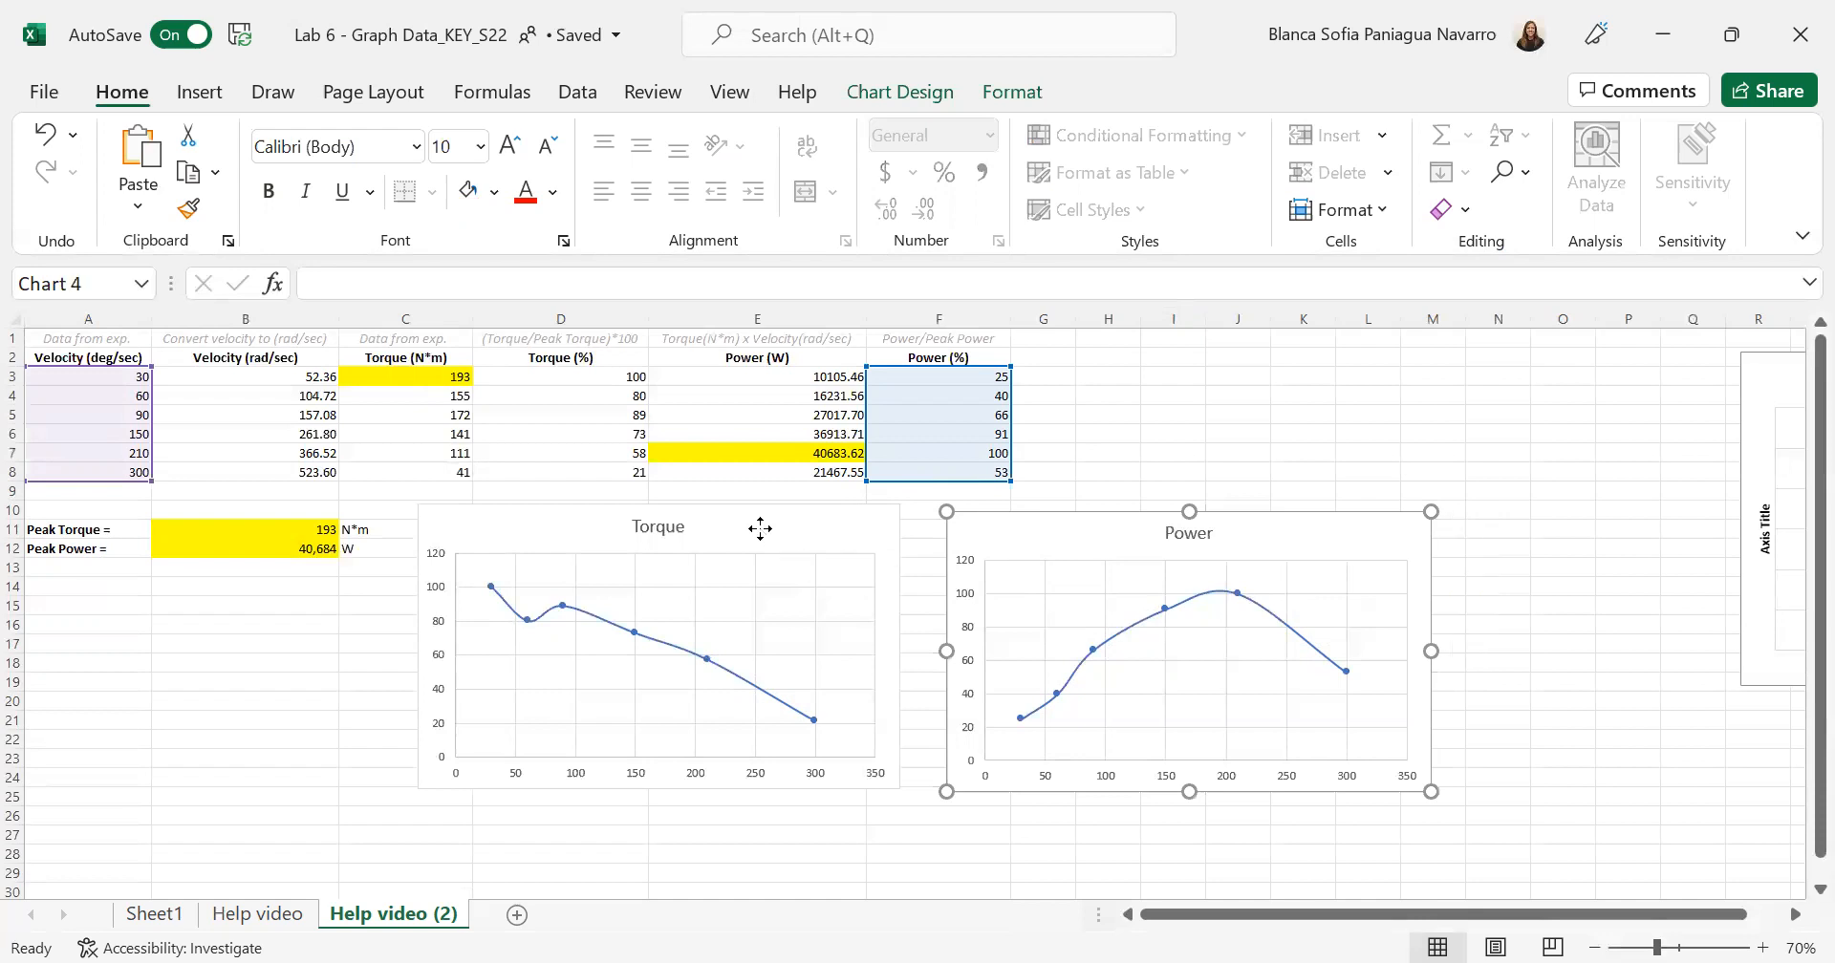
{"action": "left_click", "coordinate": [761, 531]}
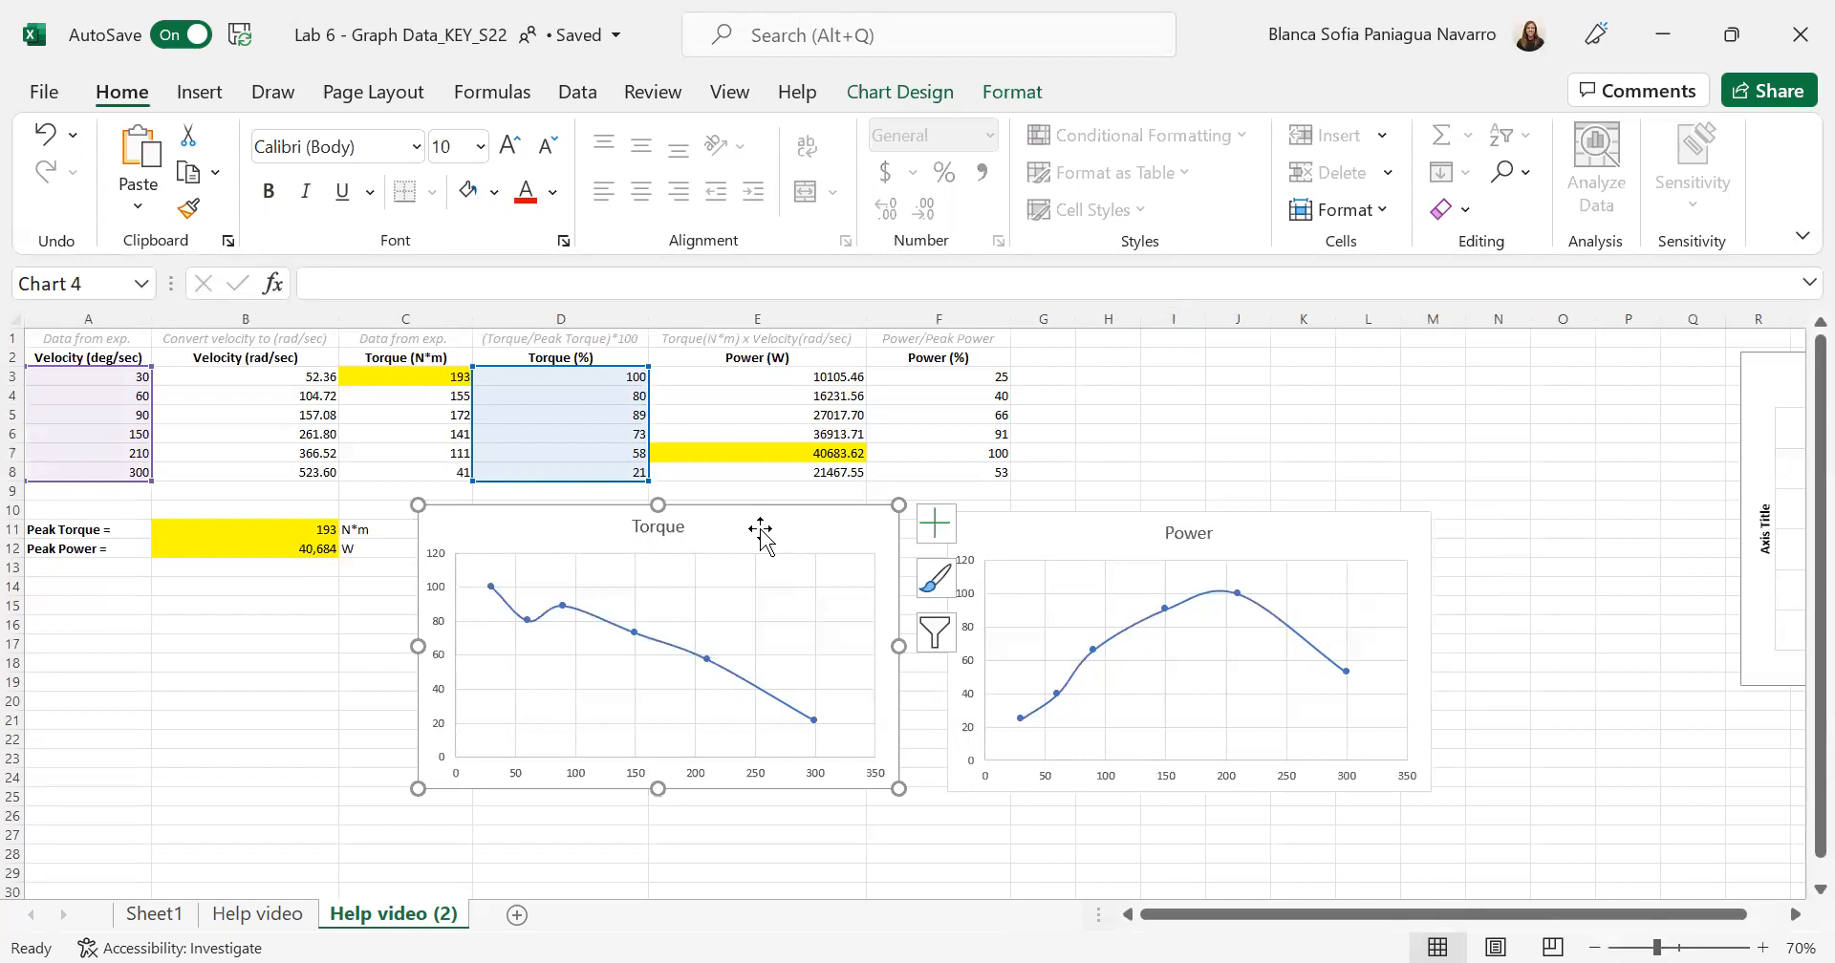
{"action": "key", "text": "ctrl+v"}
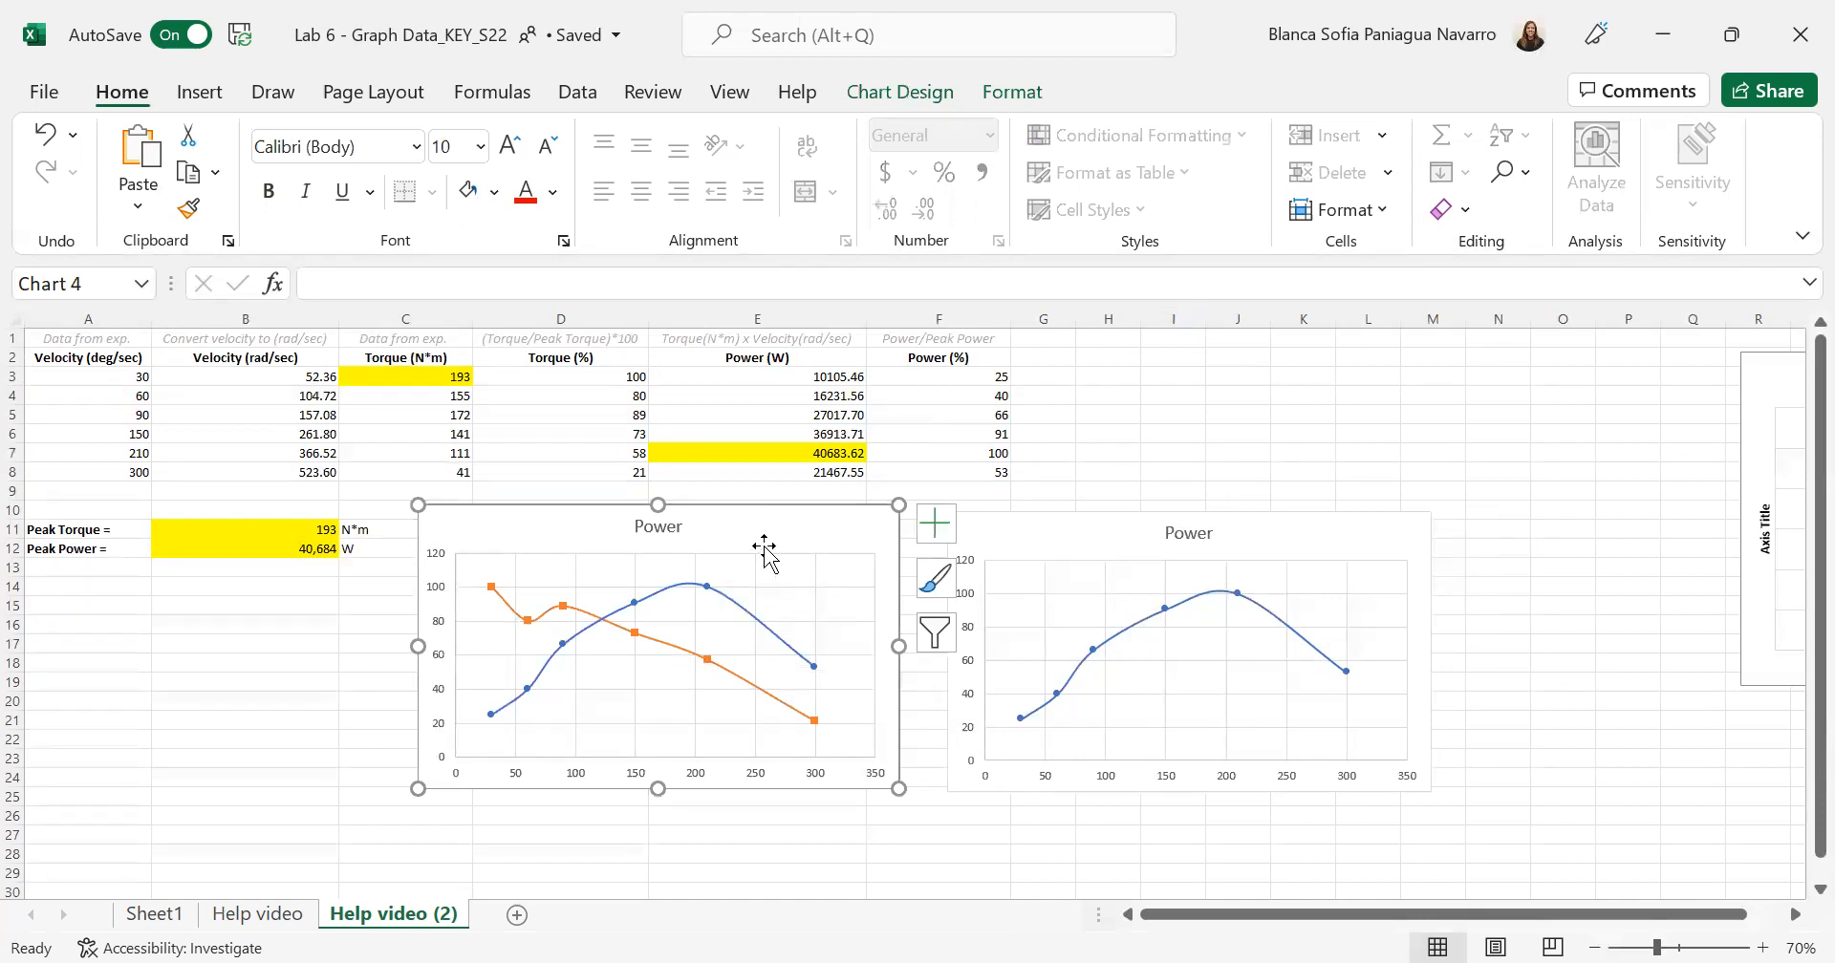
{"action": "left_click", "coordinate": [1082, 533]}
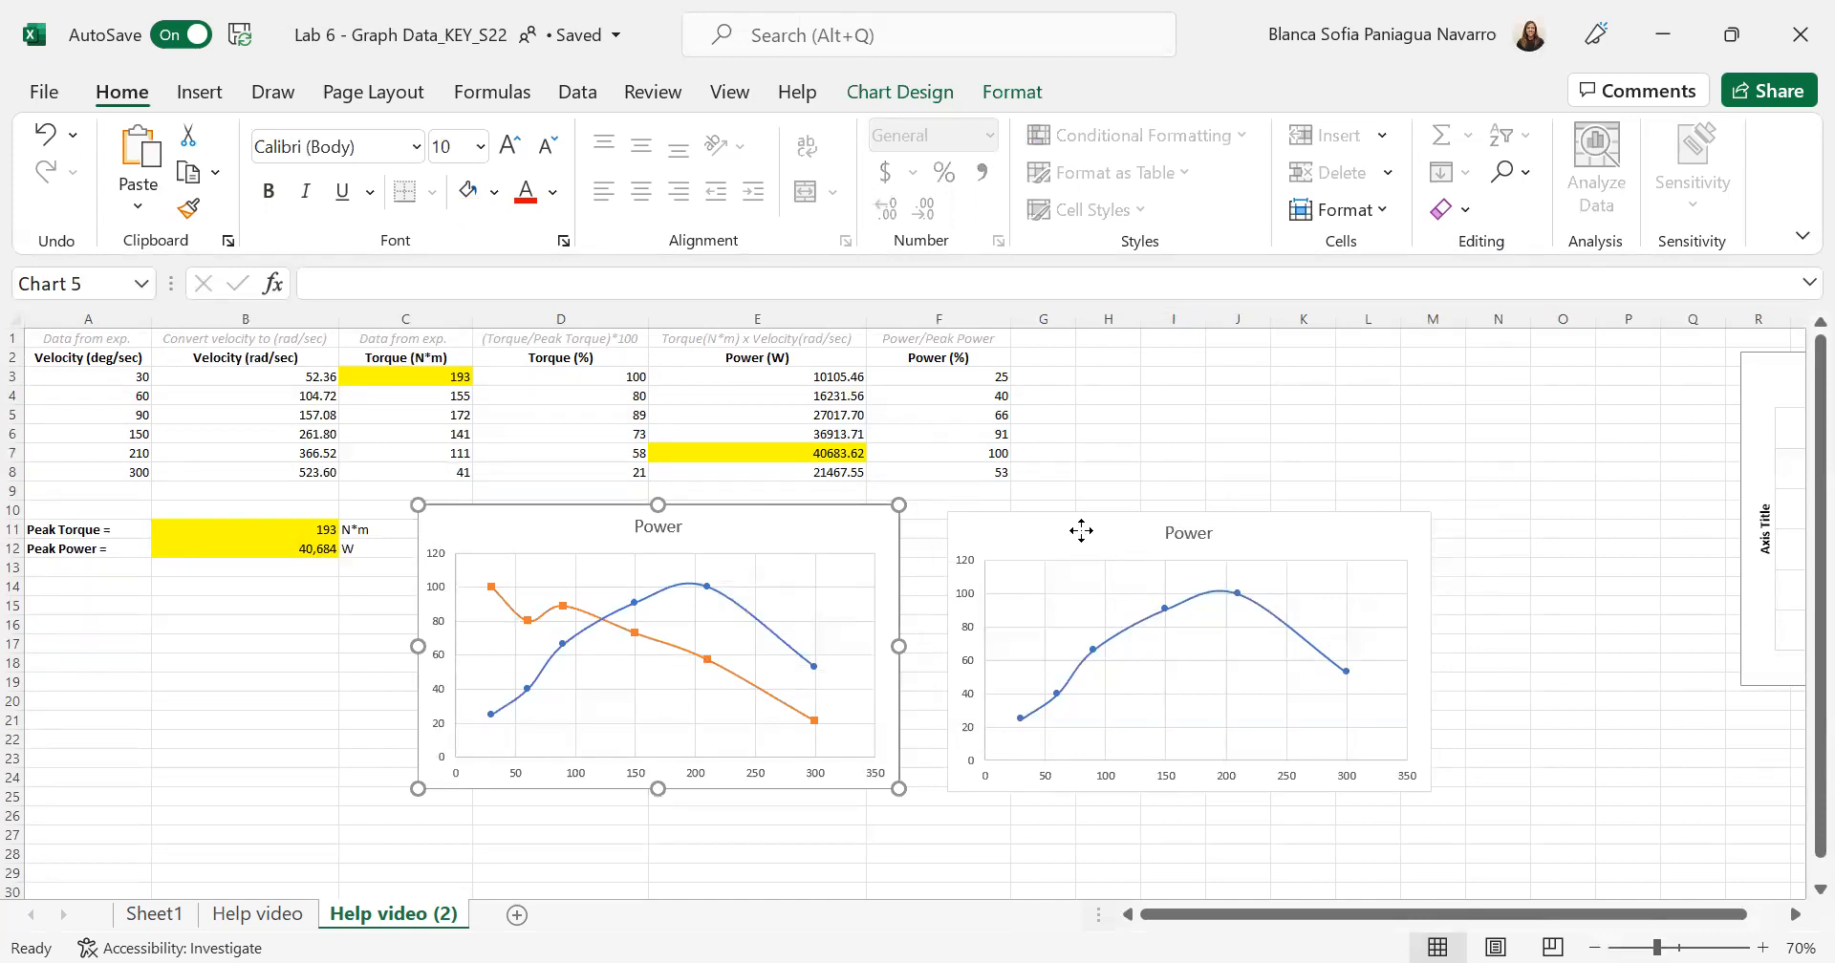
{"action": "key", "text": "Delete"}
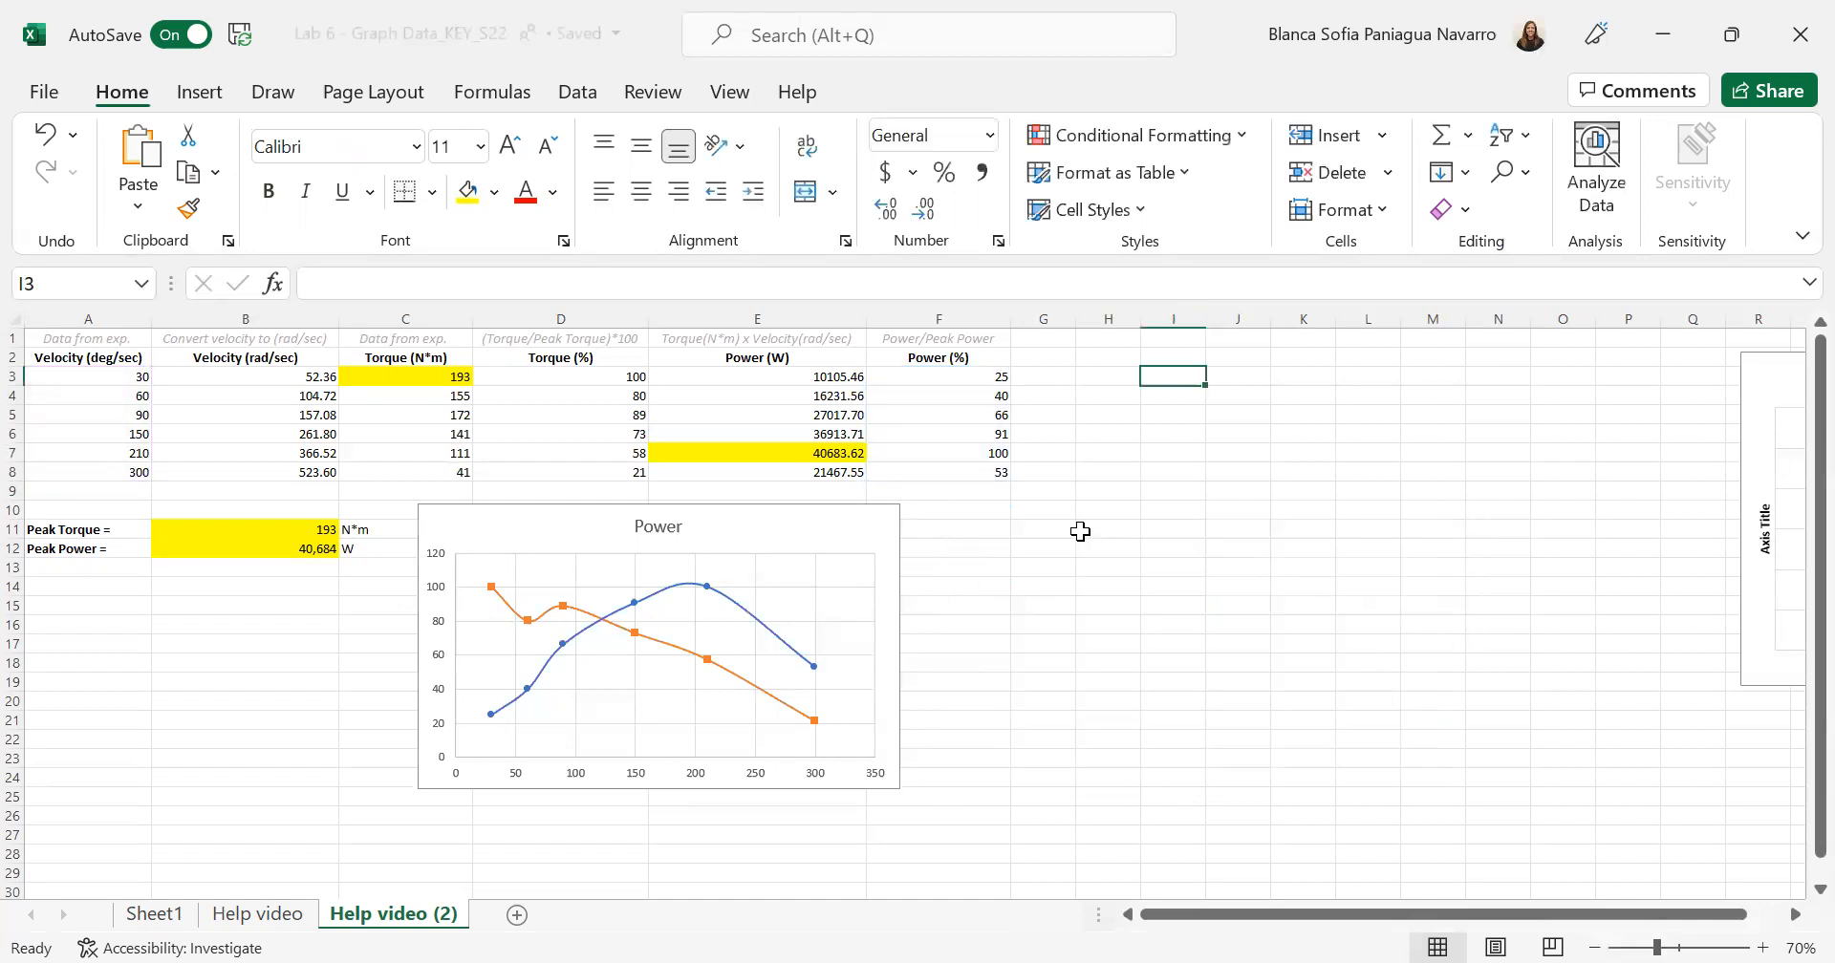
- Add axis titles and a legend to the combined torque and power chart
{"action": "left_click", "coordinate": [841, 532]}
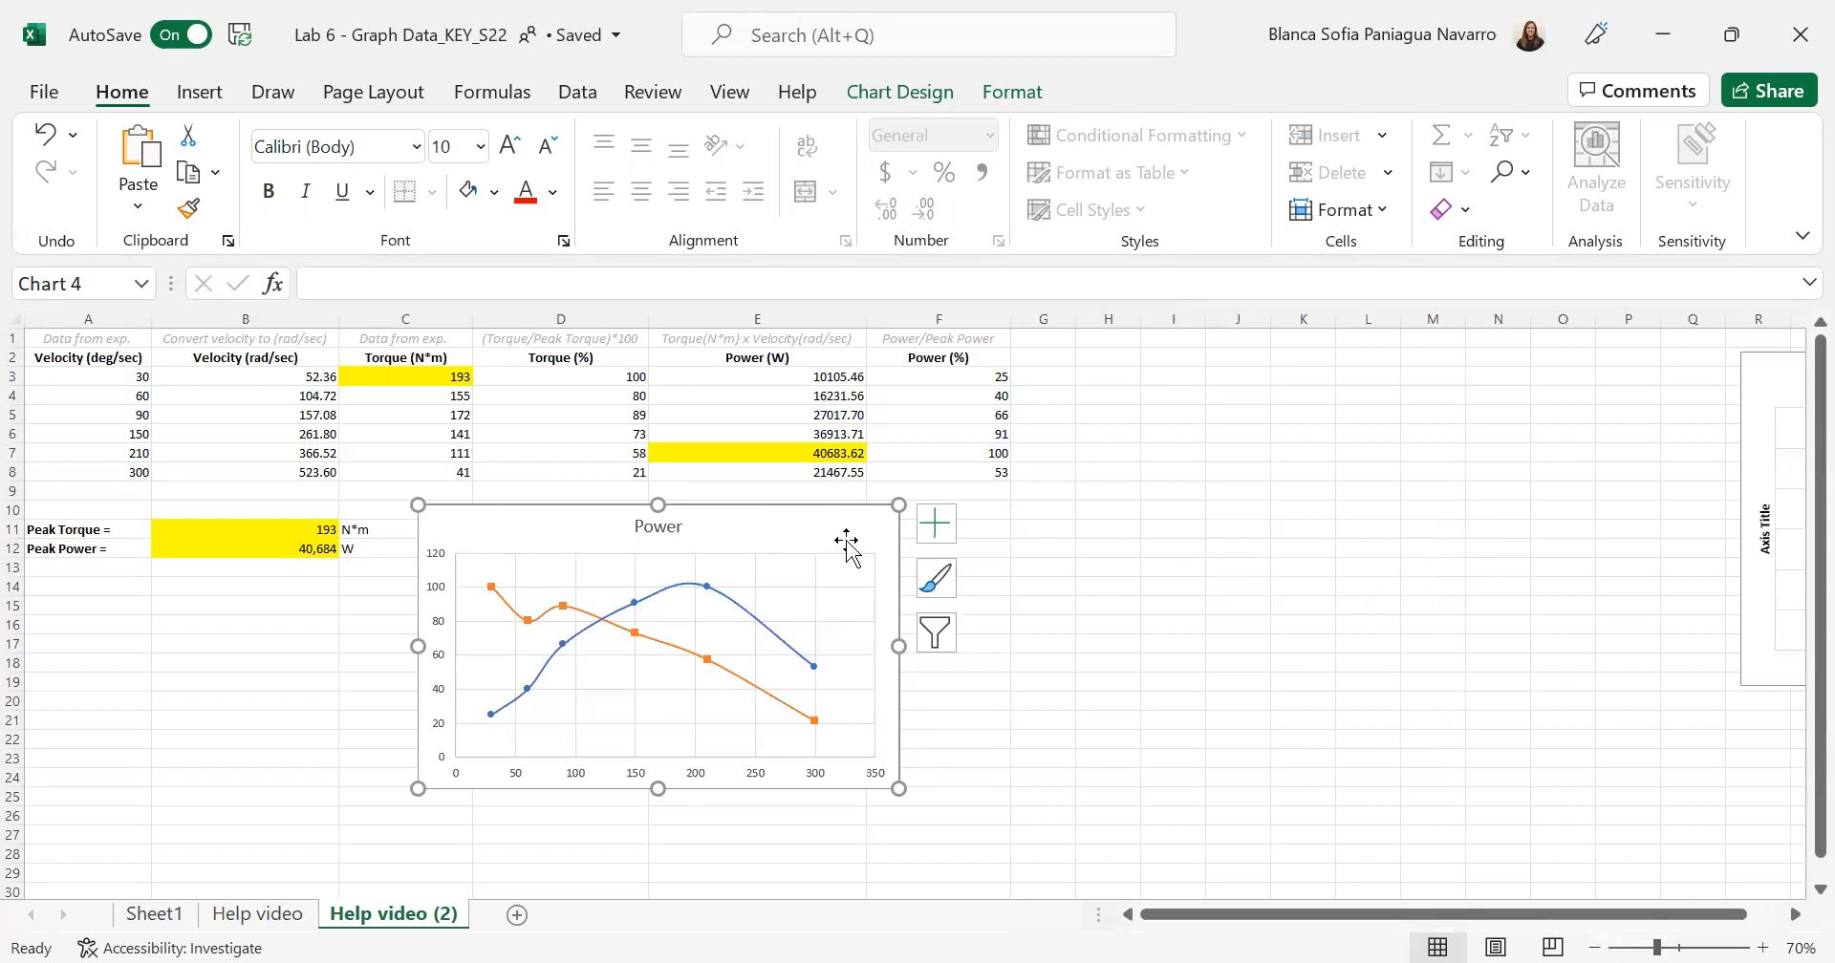
{"action": "left_click", "coordinate": [938, 530]}
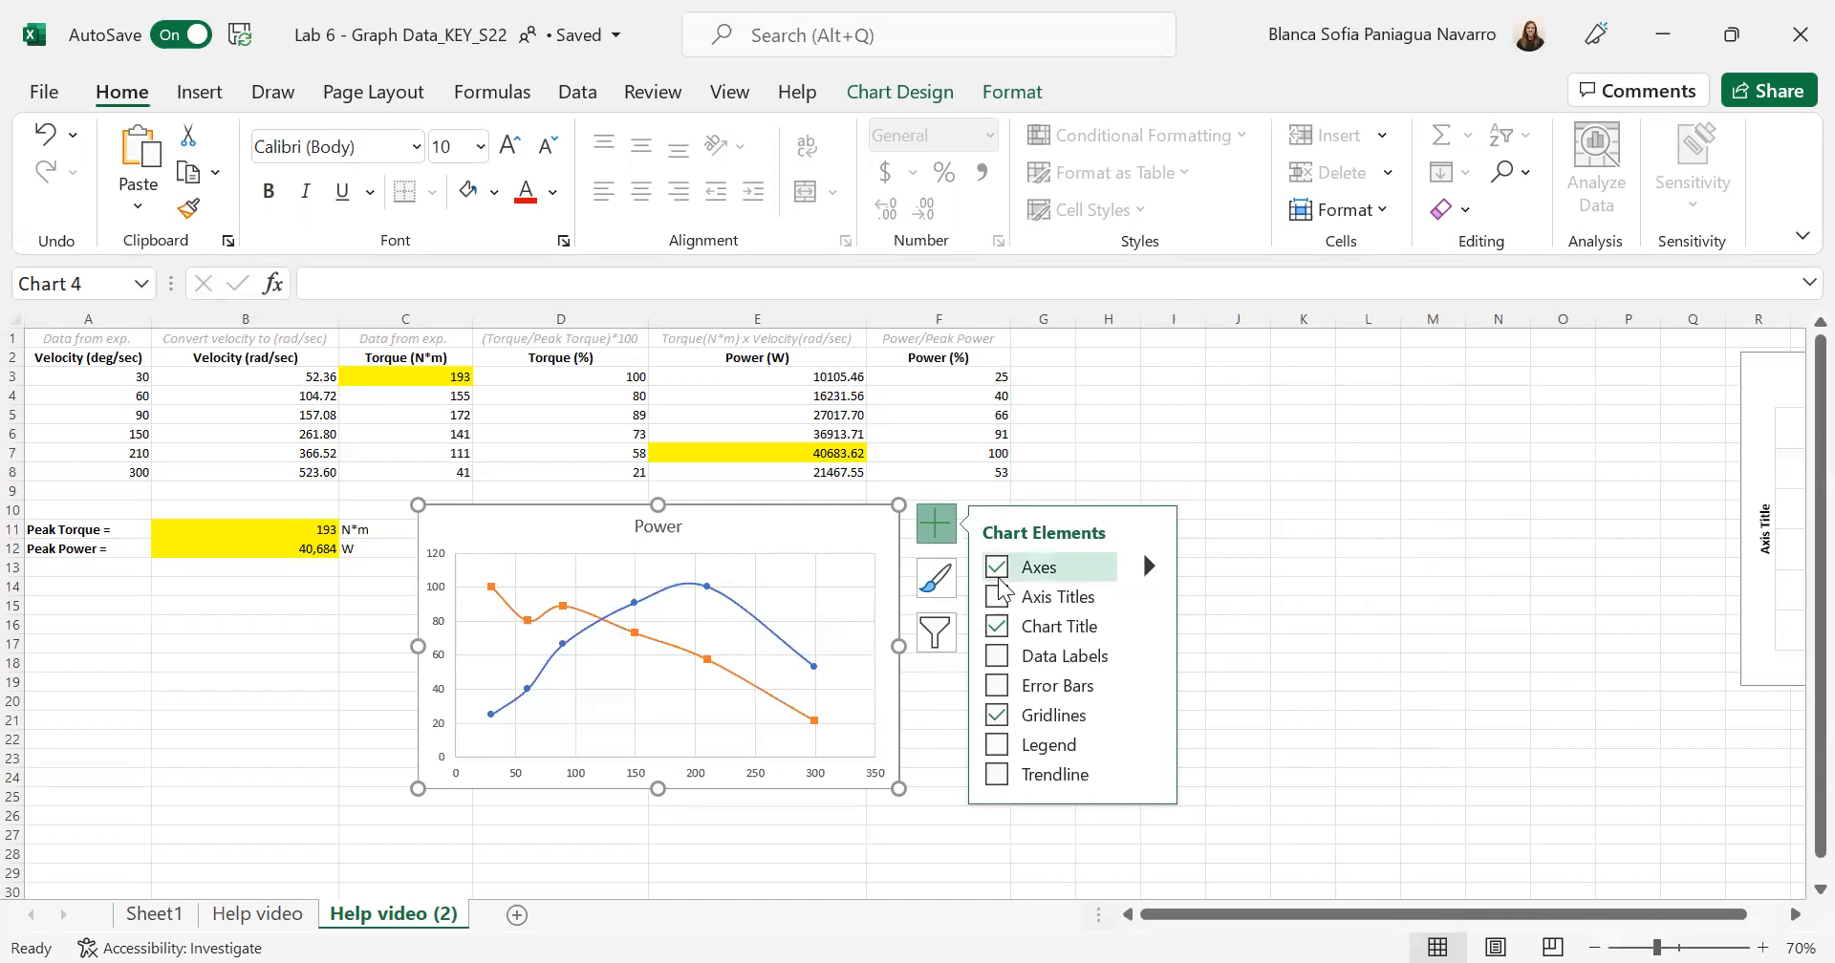
{"action": "left_click", "coordinate": [997, 598]}
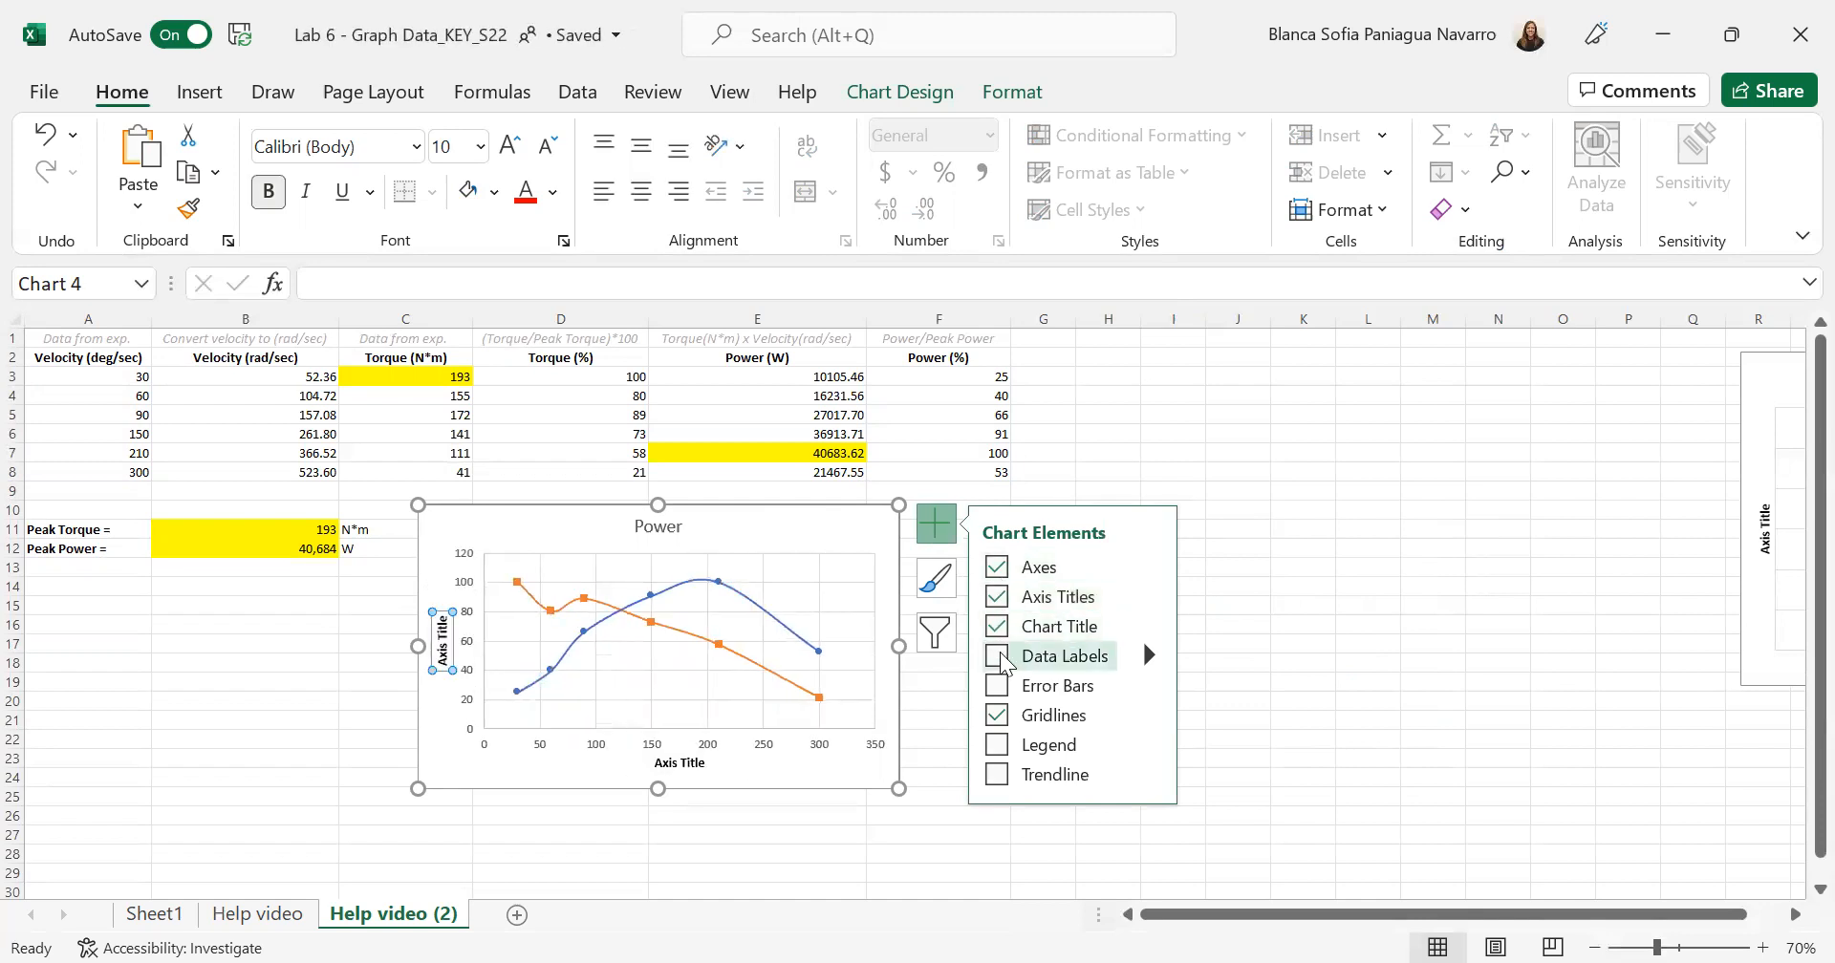
{"action": "left_click", "coordinate": [998, 747]}
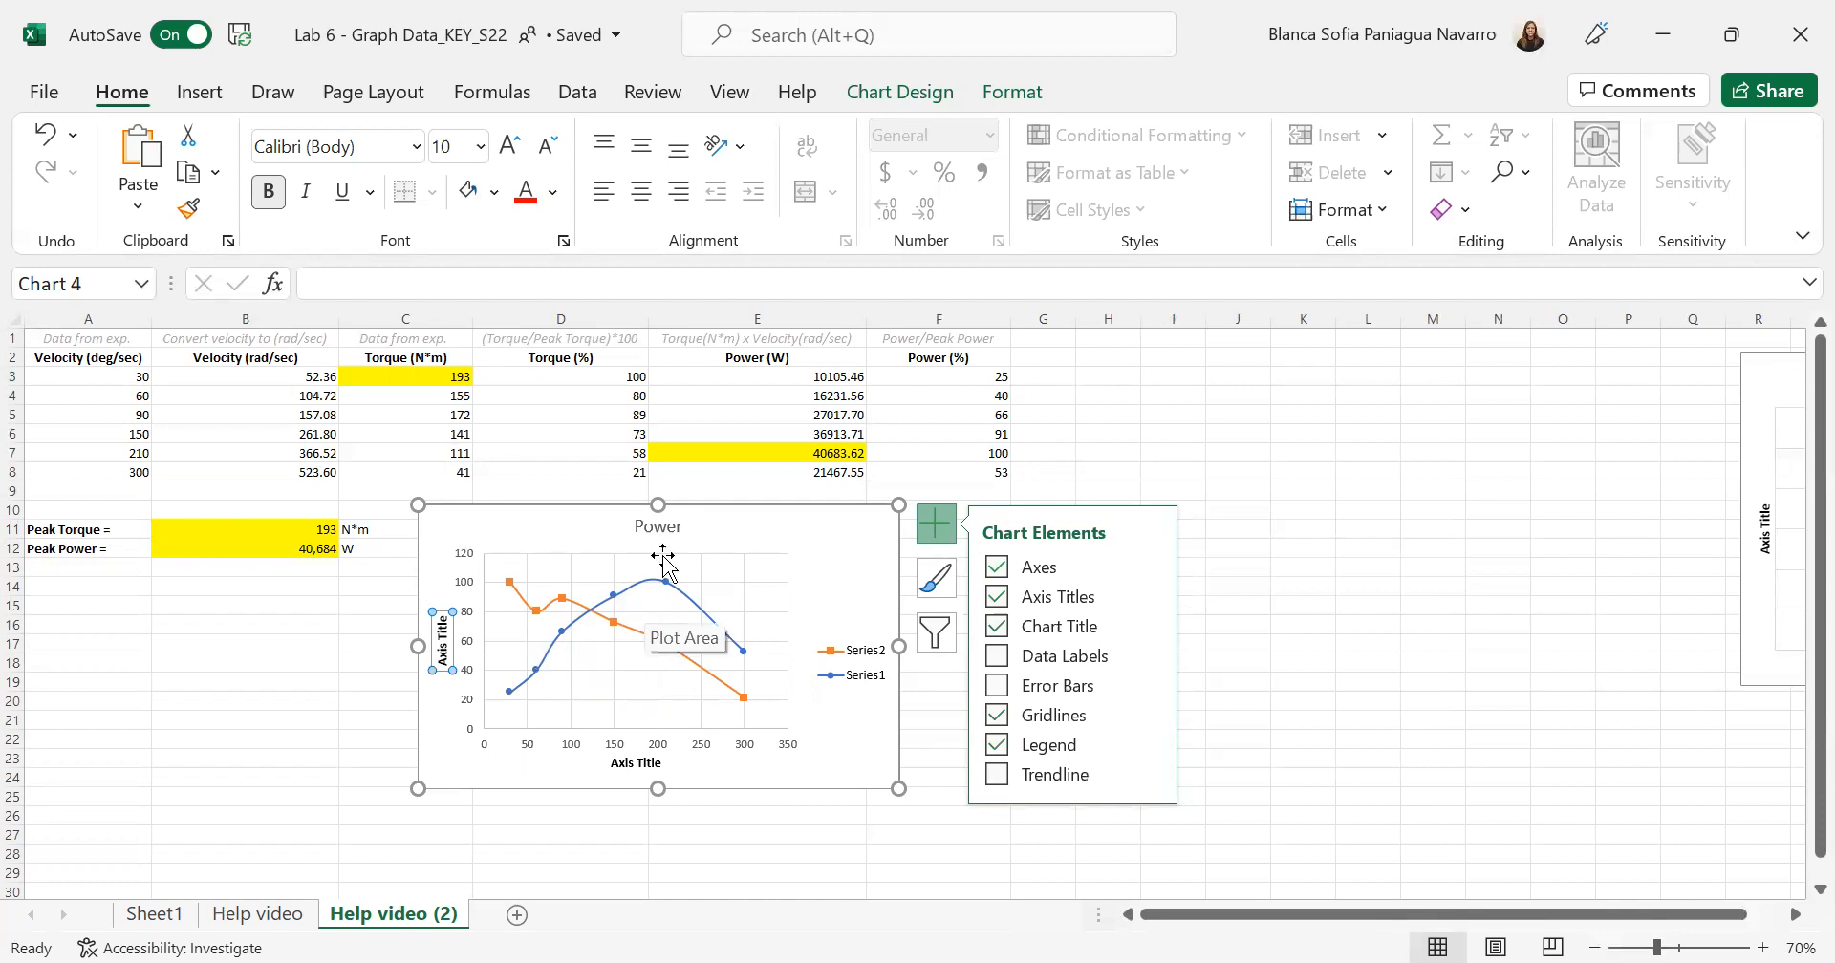
{"action": "left_click", "coordinate": [1172, 433]}
{"action": "left_click", "coordinate": [858, 521]}
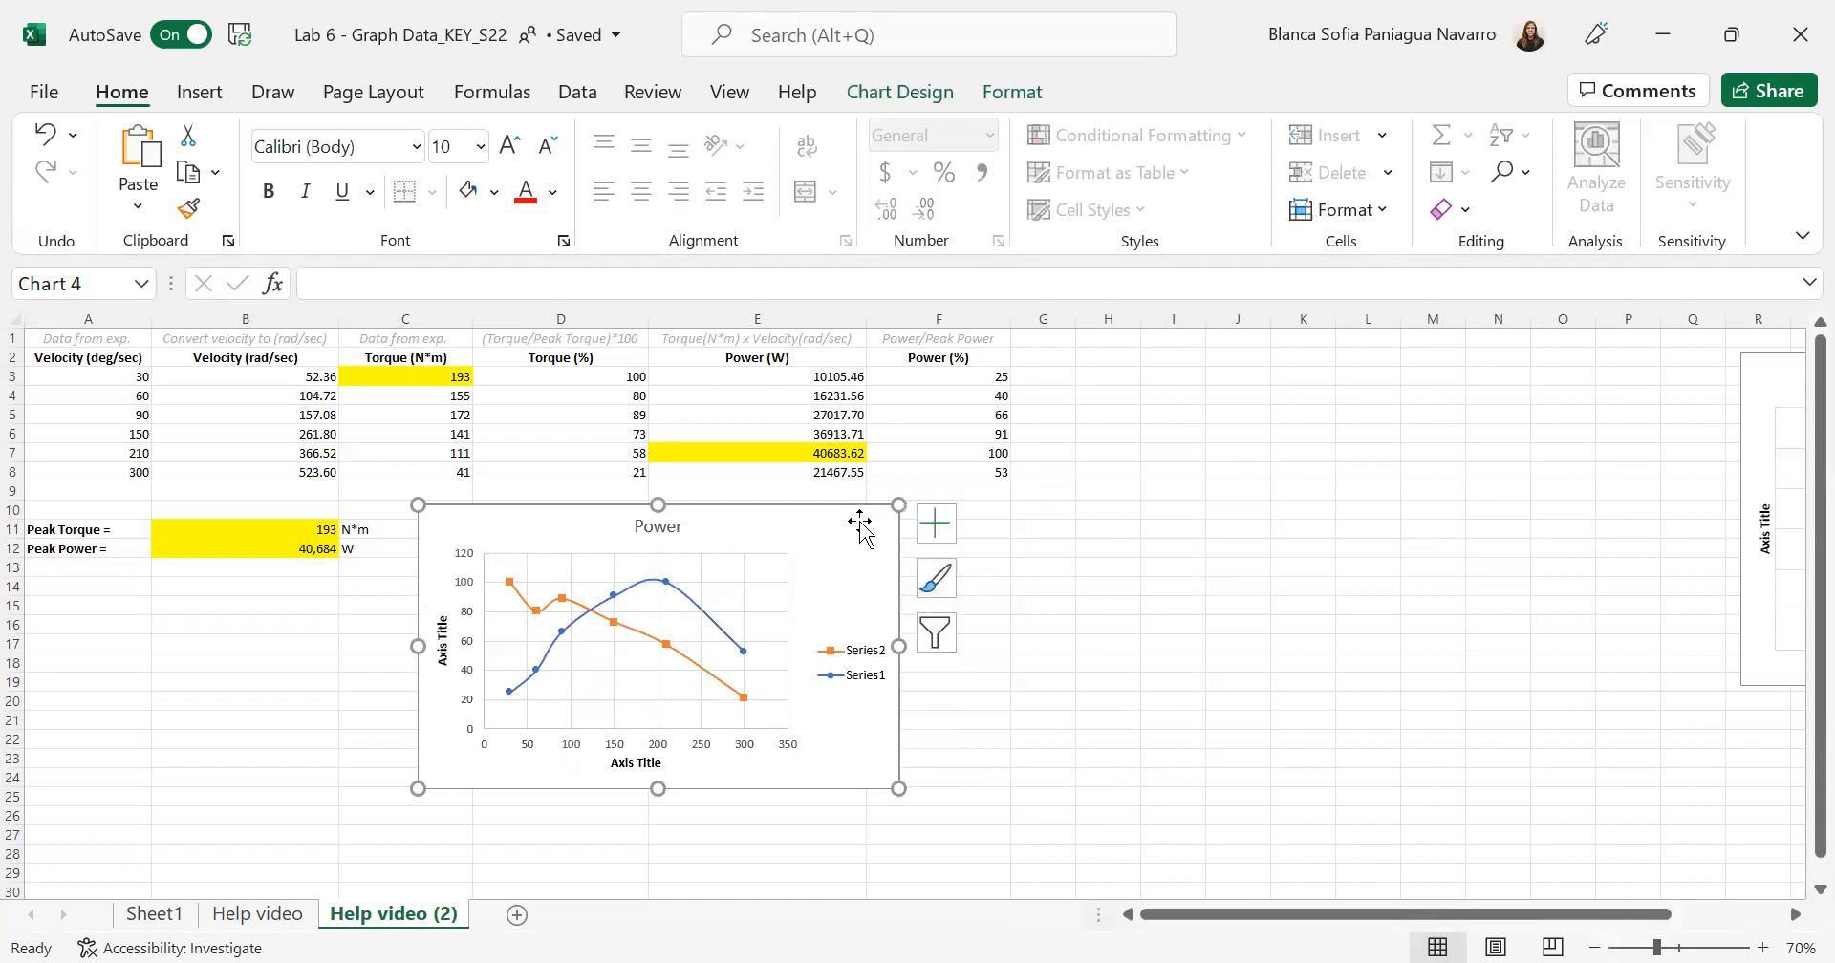